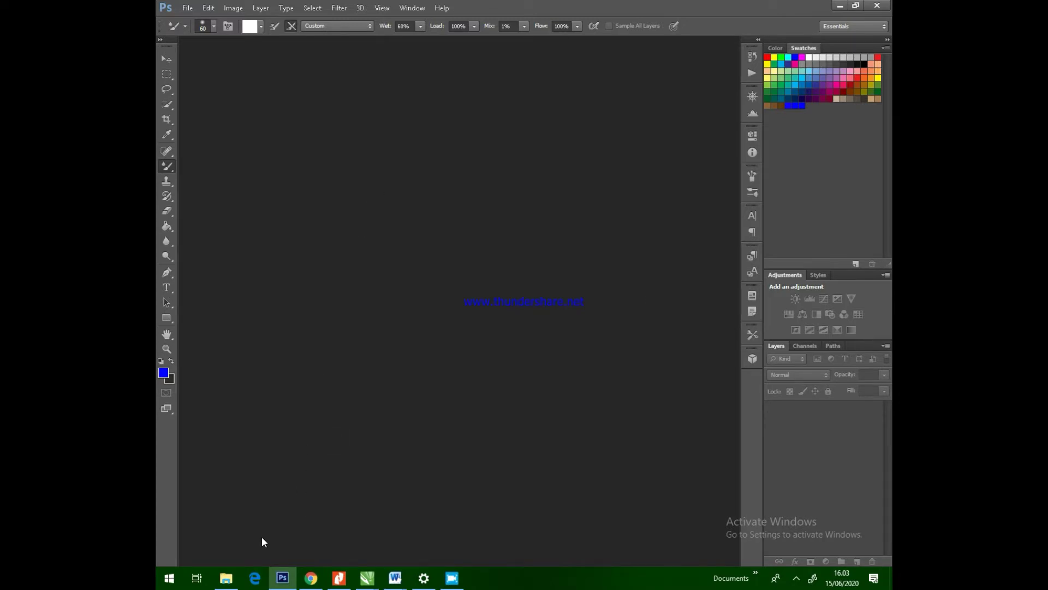
Step: Switch to File Explorer and open the WhatsApp Images folder under WhatsApp > Media in the G1 phone's internal storage
left_click(236, 580)
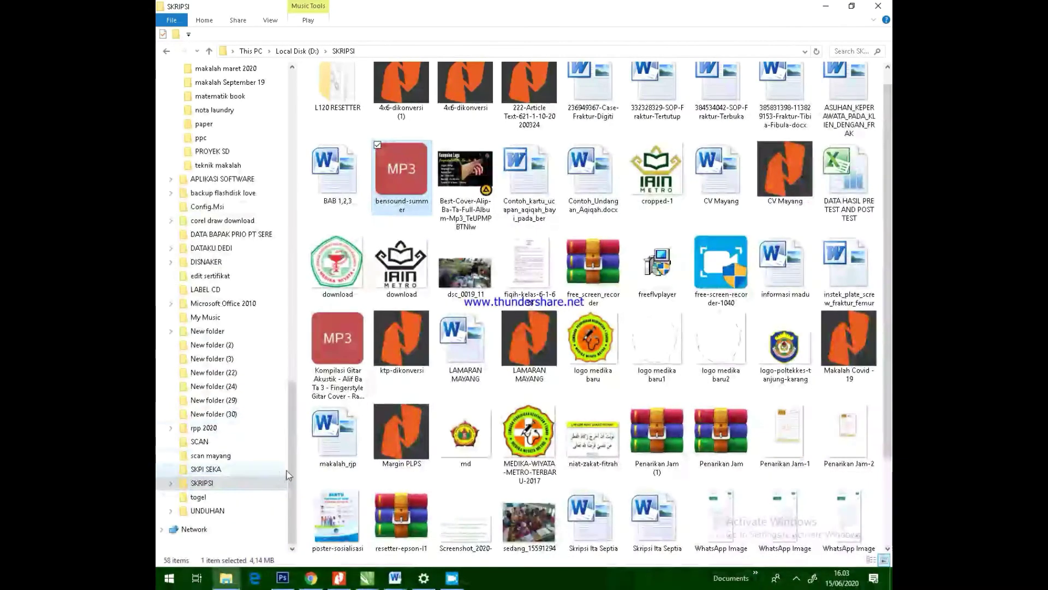
left_click_drag(296, 481, 277, 209)
left_click(226, 142)
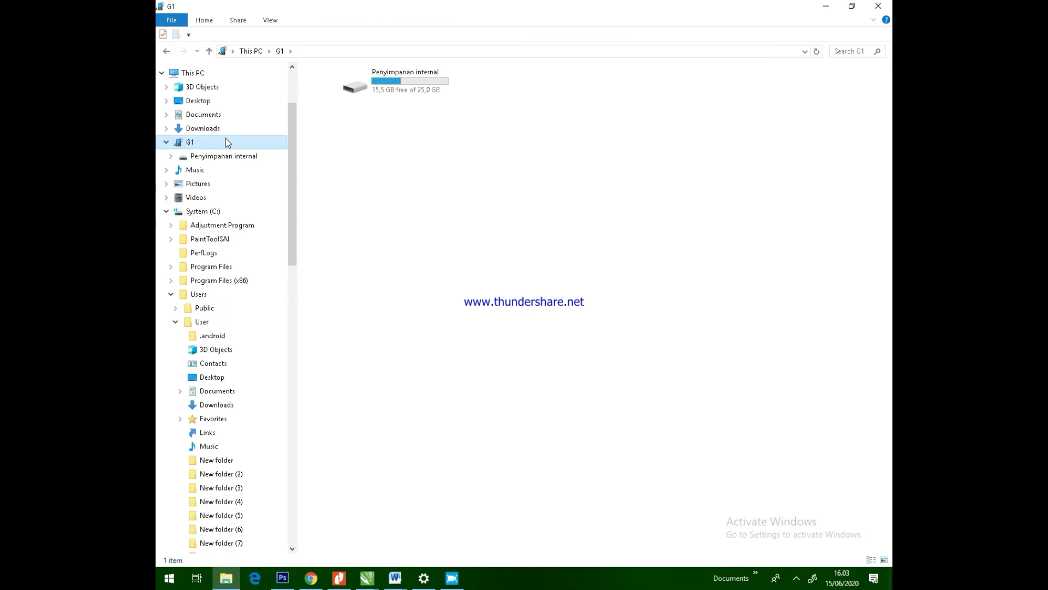
left_click(229, 156)
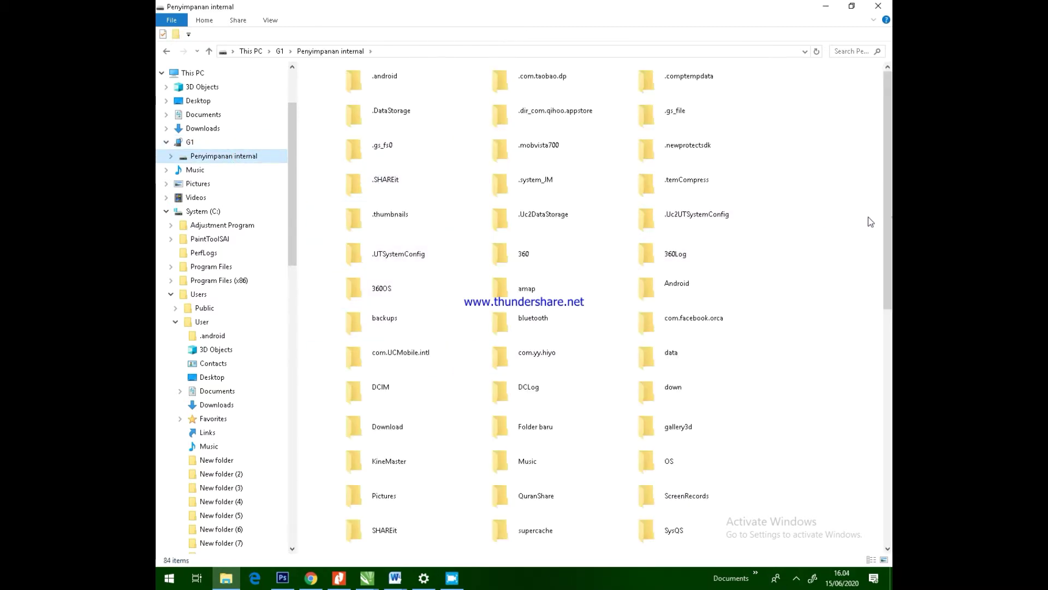
left_click_drag(888, 219, 889, 352)
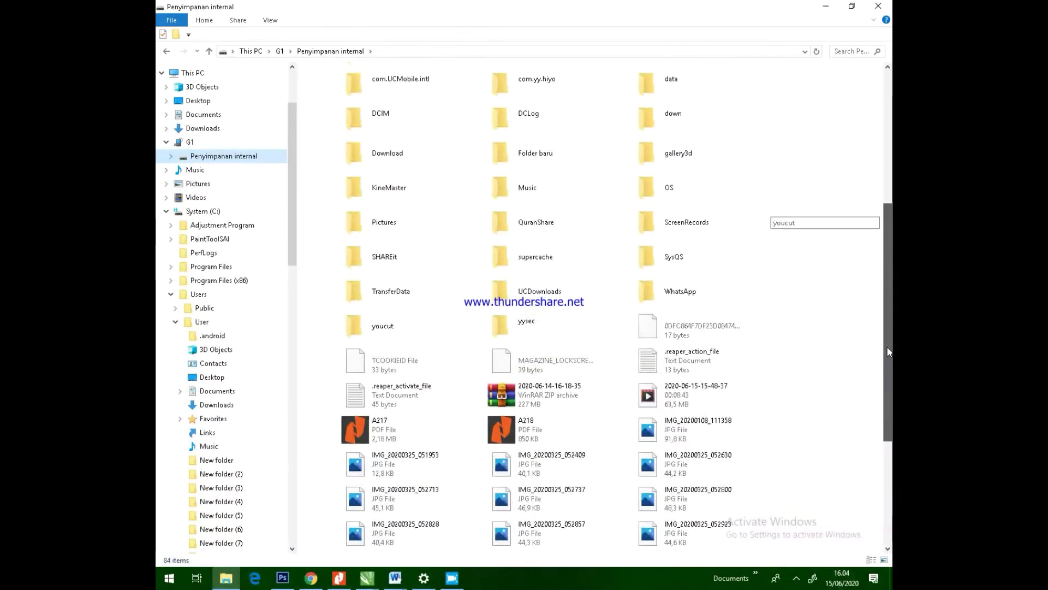
double_click(682, 298)
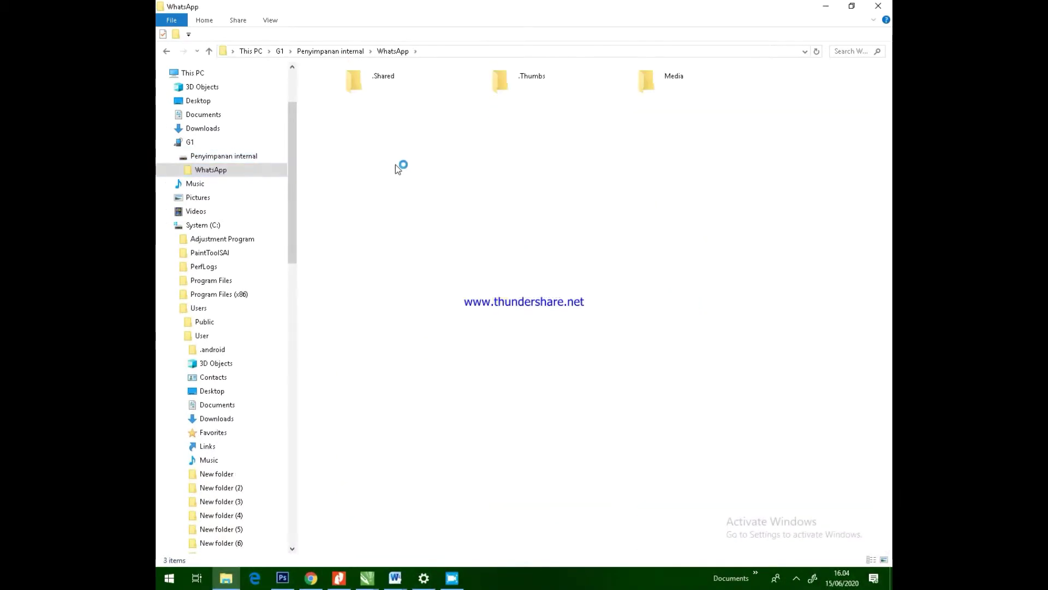
double_click(676, 130)
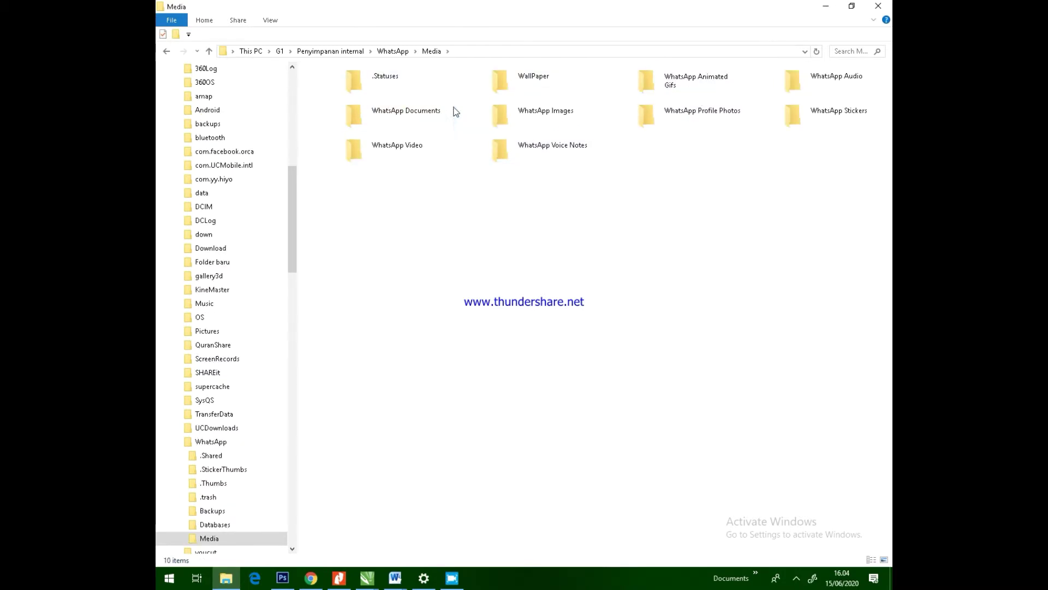
double_click(531, 116)
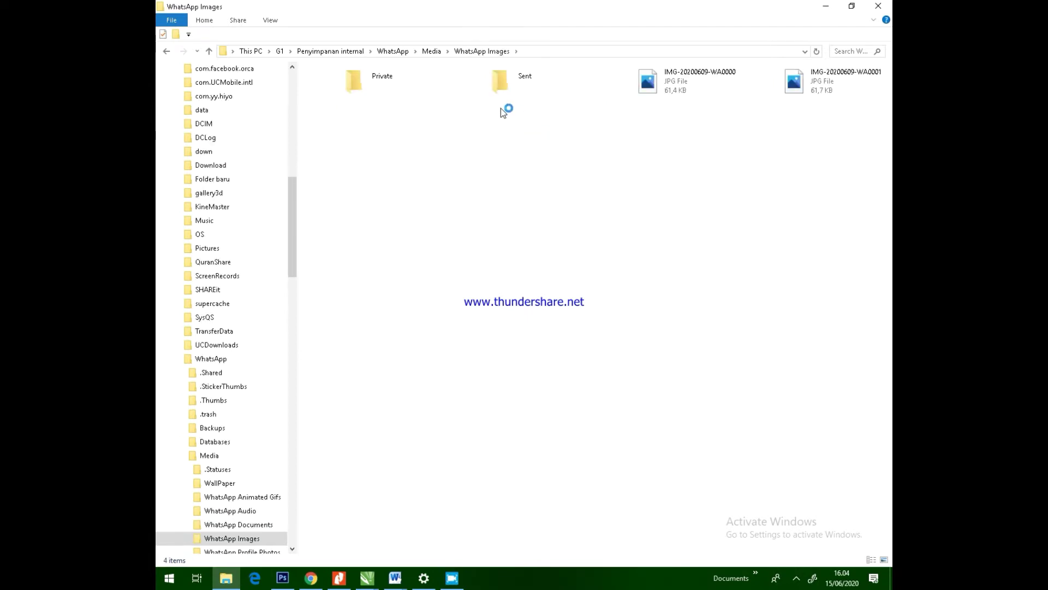
Step: Change the WhatsApp Images folder from tiles to a picture-icon layout, trying extra large icons before a smaller size
left_click(271, 20)
left_click(279, 35)
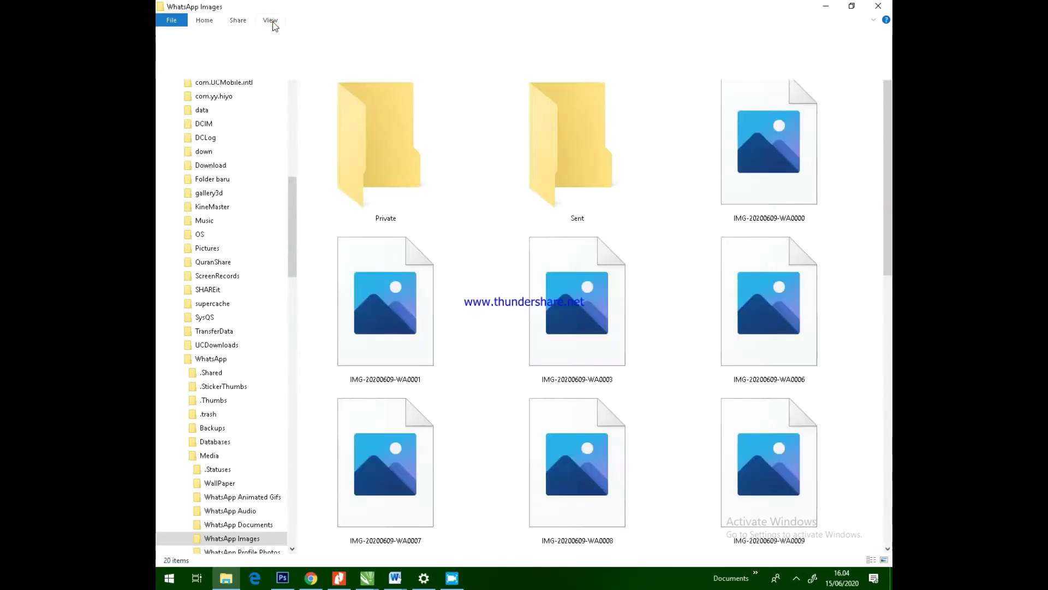
left_click(271, 22)
left_click(331, 34)
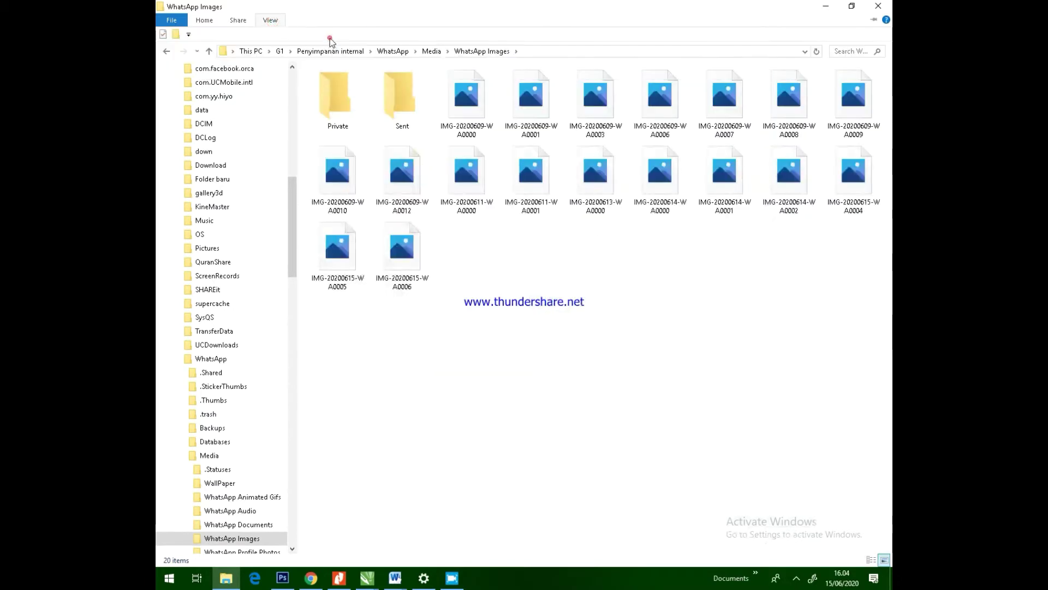
Step: Copy IMG-20200609-WA0000 and IMG-20200609-WA0001 from the phone's WhatsApp Images folder into the computer's Documents folder
left_click(479, 113)
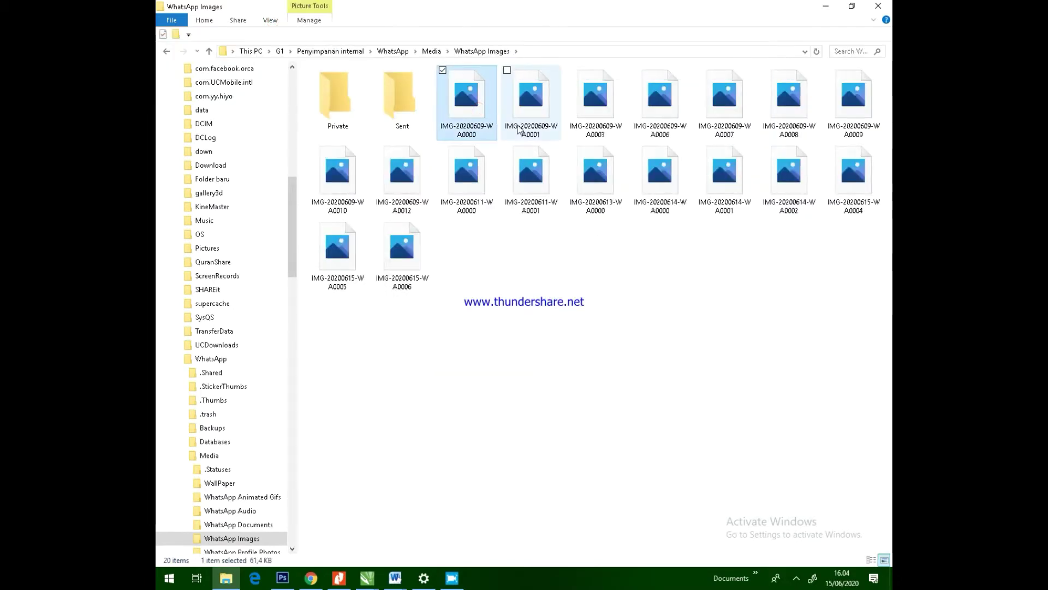
left_click(519, 125, "ctrl")
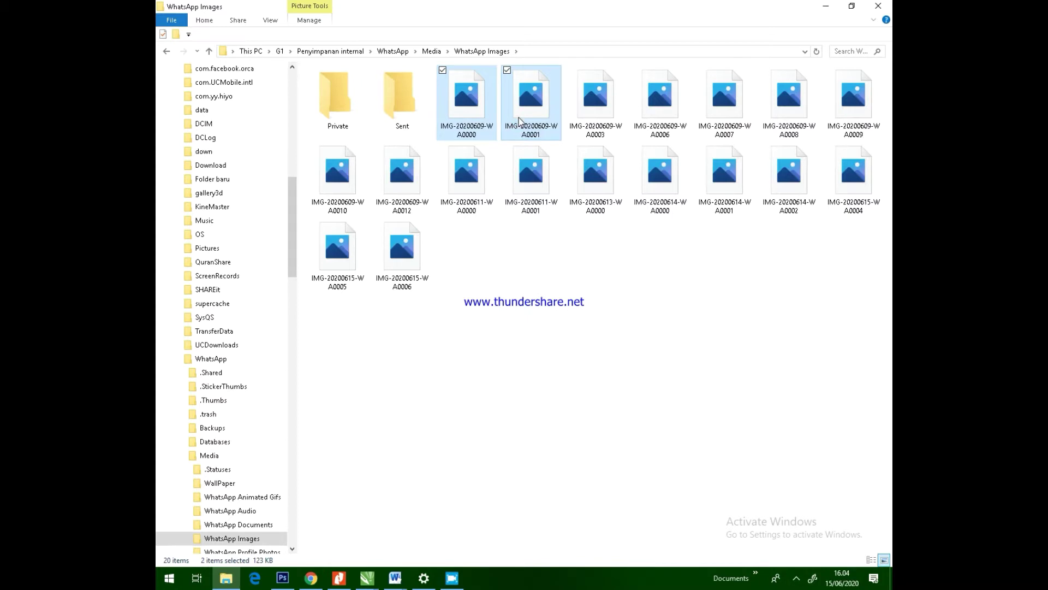
right_click(518, 118)
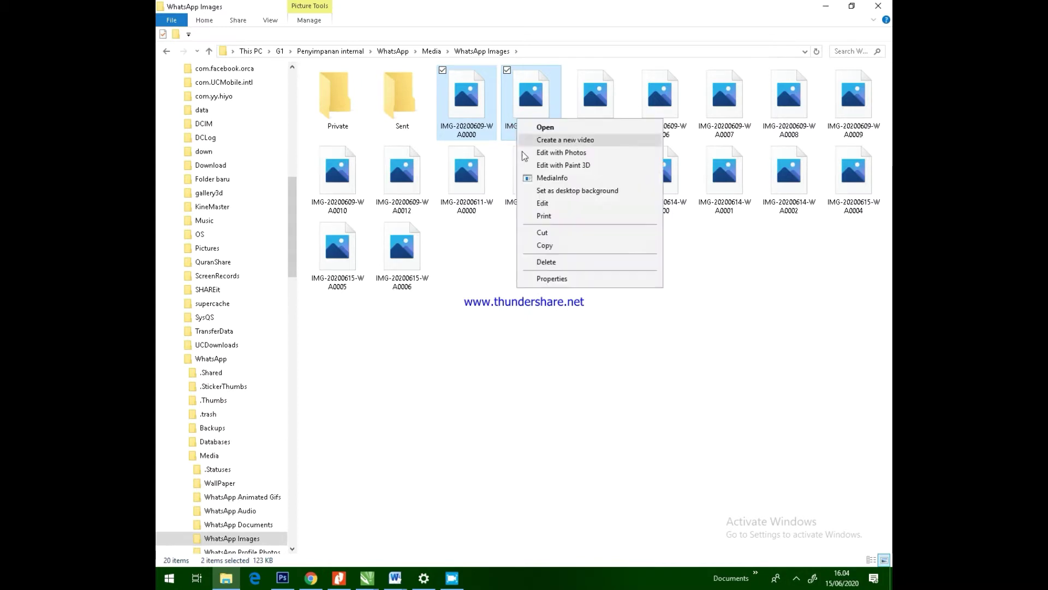
left_click(550, 245)
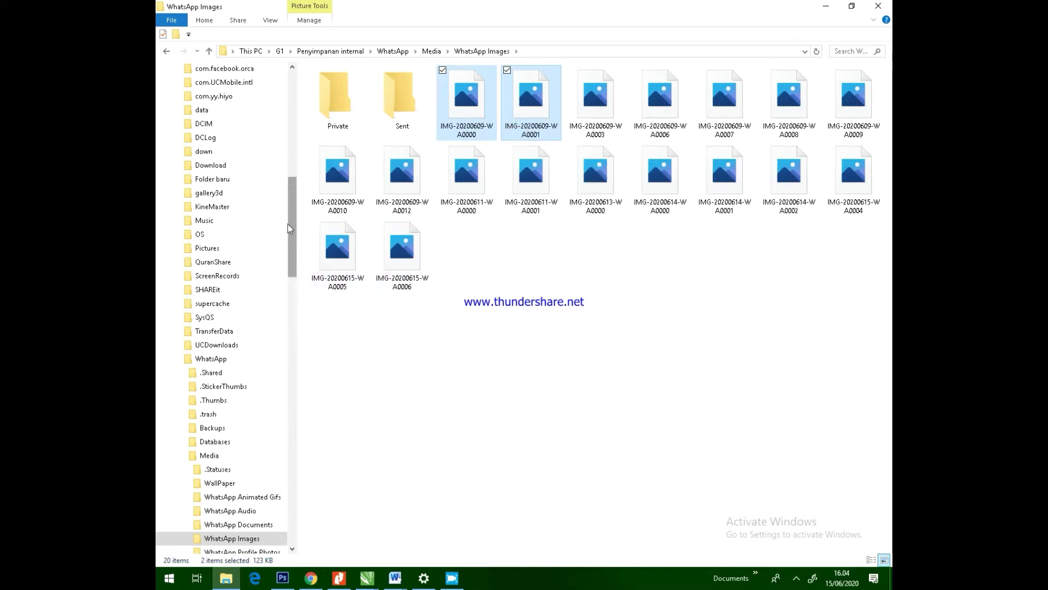
left_click_drag(287, 224, 286, 120)
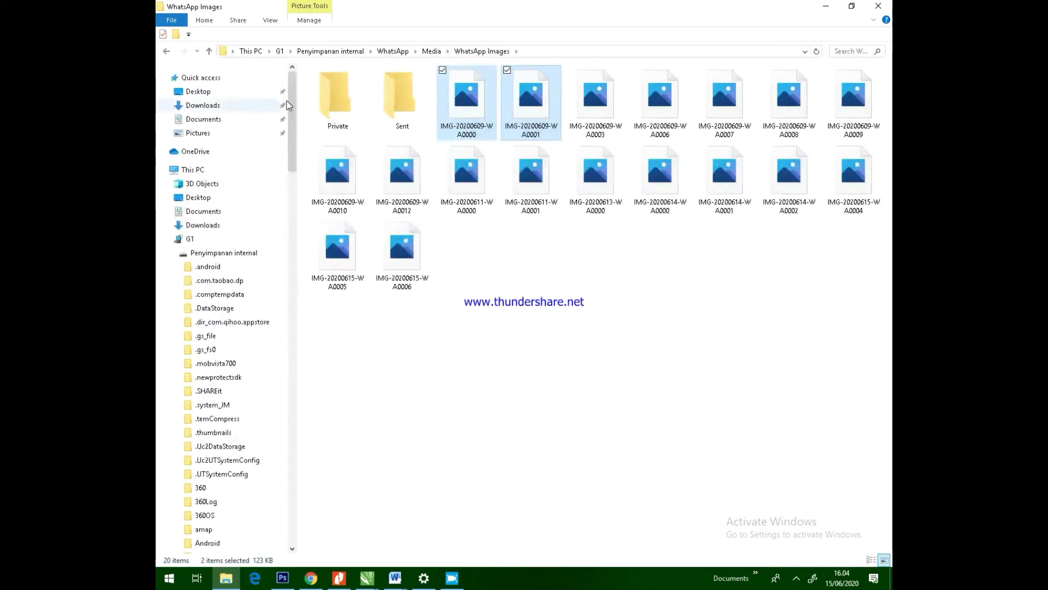
left_click(240, 122)
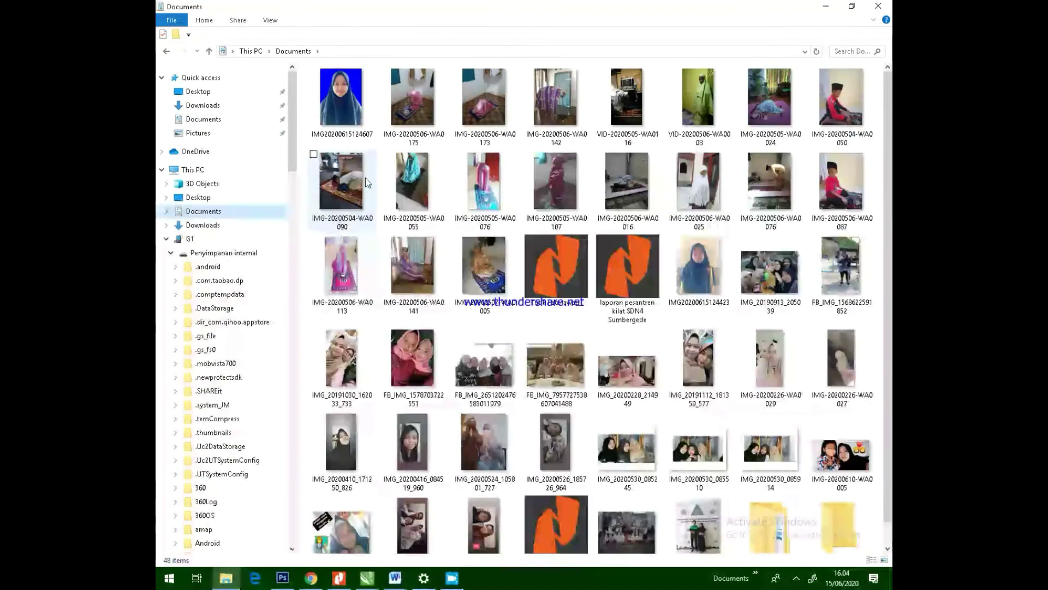
key("ctrl+v")
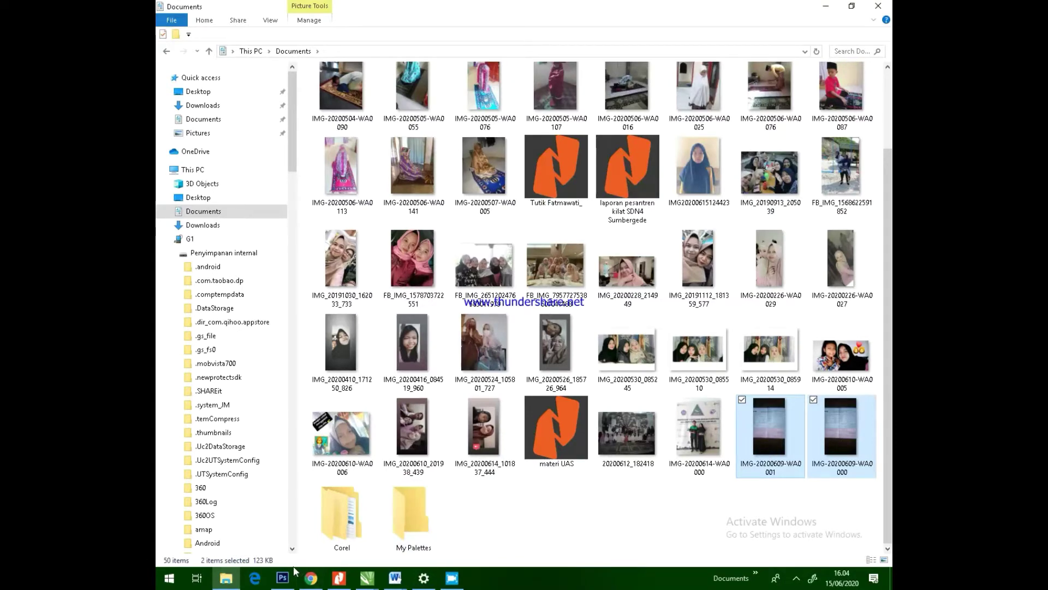
Step: Return to WhatsApp Images and copy all files from IMG-20200609-WA0003 through IMG-20200615-WA0006
mouse_move(231, 581)
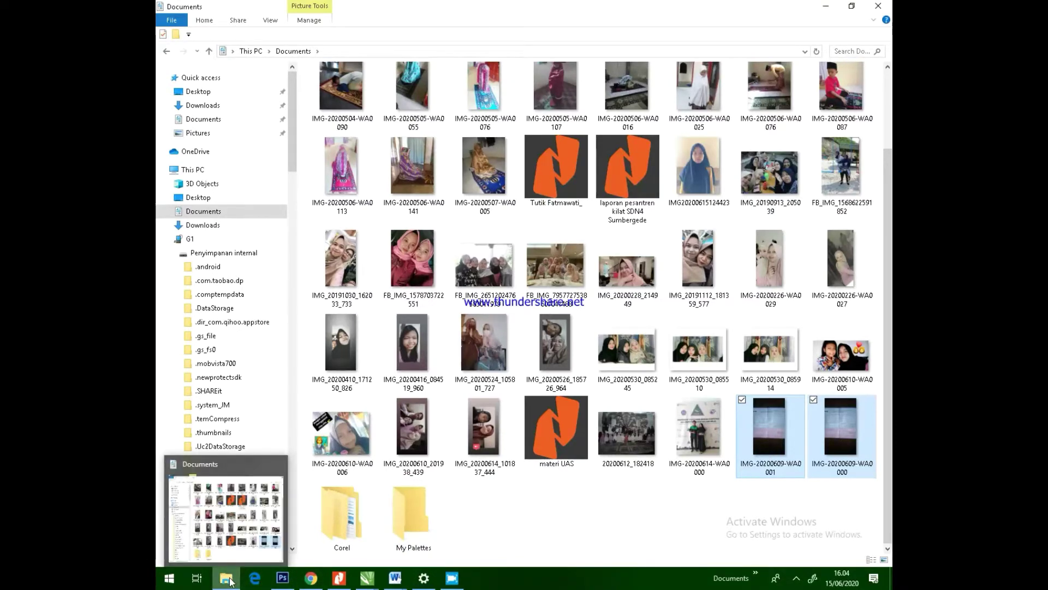
left_click(167, 52)
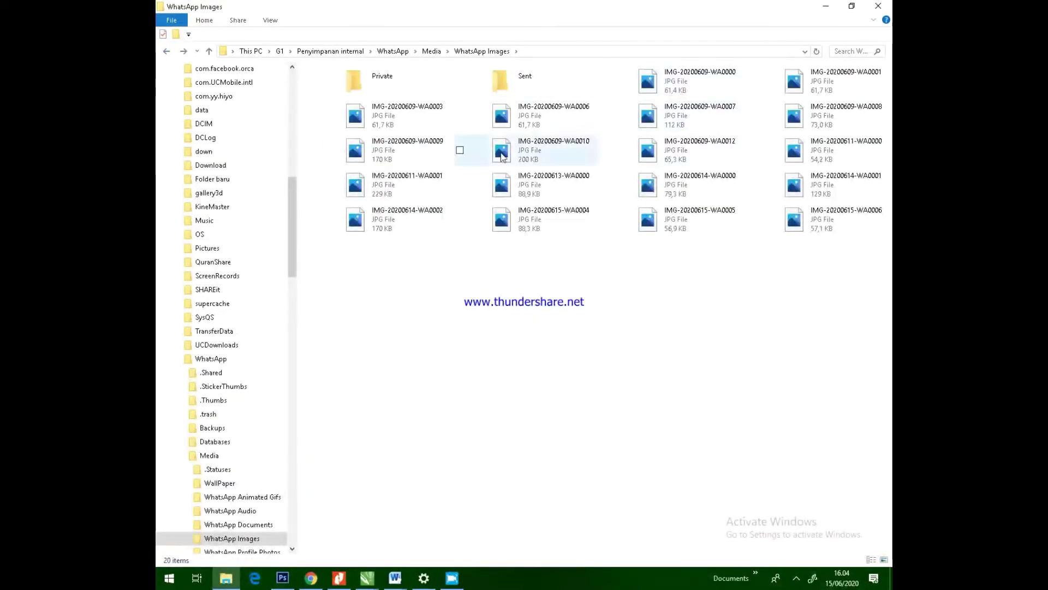
left_click(395, 120)
left_click(815, 220, "shift")
right_click(814, 220)
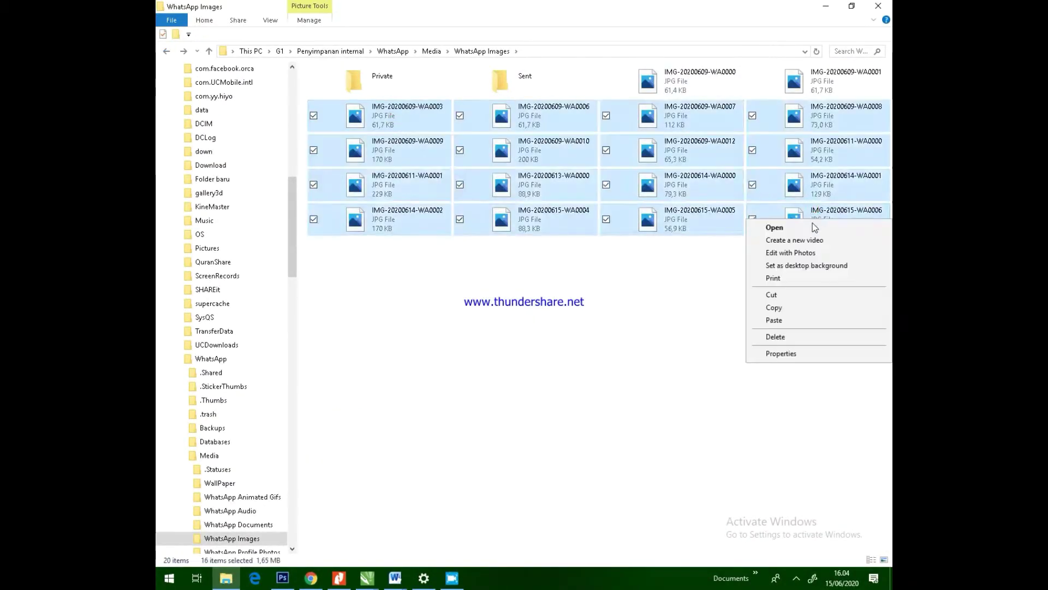
left_click(784, 306)
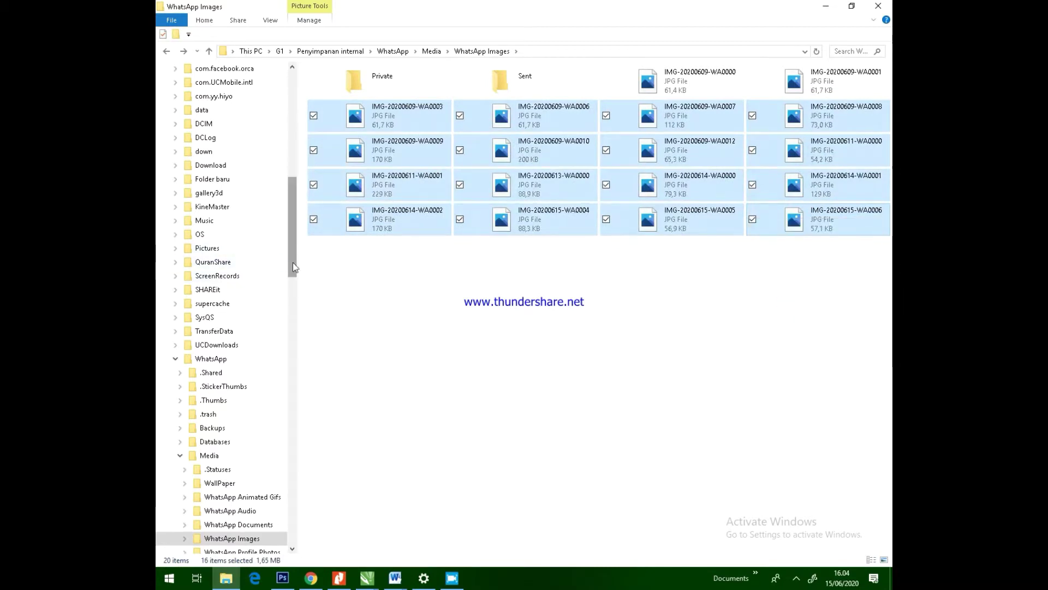
Step: Paste the copied images into the Documents folder on drive C, replacing the existing IMG-20200614-WA0000.jpg
left_click_drag(293, 262, 311, 126)
scroll(224, 132, "down", 15)
left_click(218, 121)
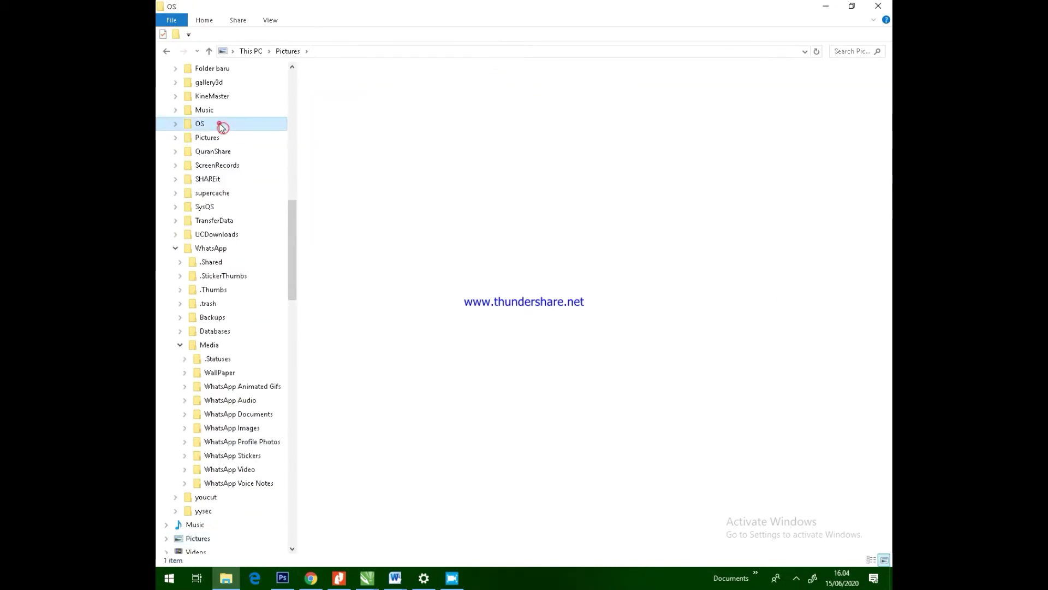
scroll(218, 105, "up", 4)
scroll(251, 110, "up", 4)
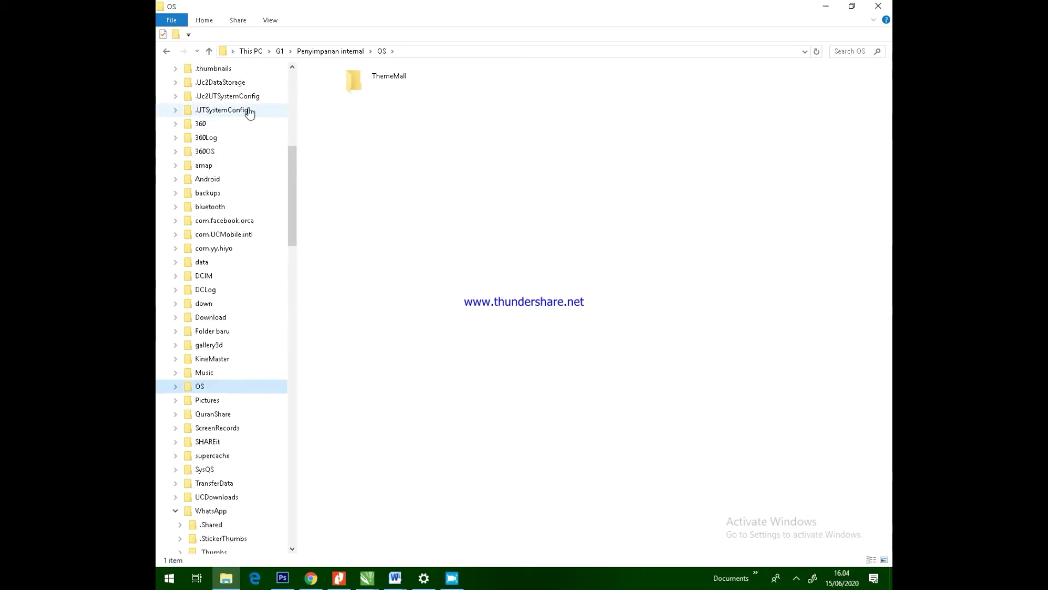
left_click_drag(293, 158, 297, 313)
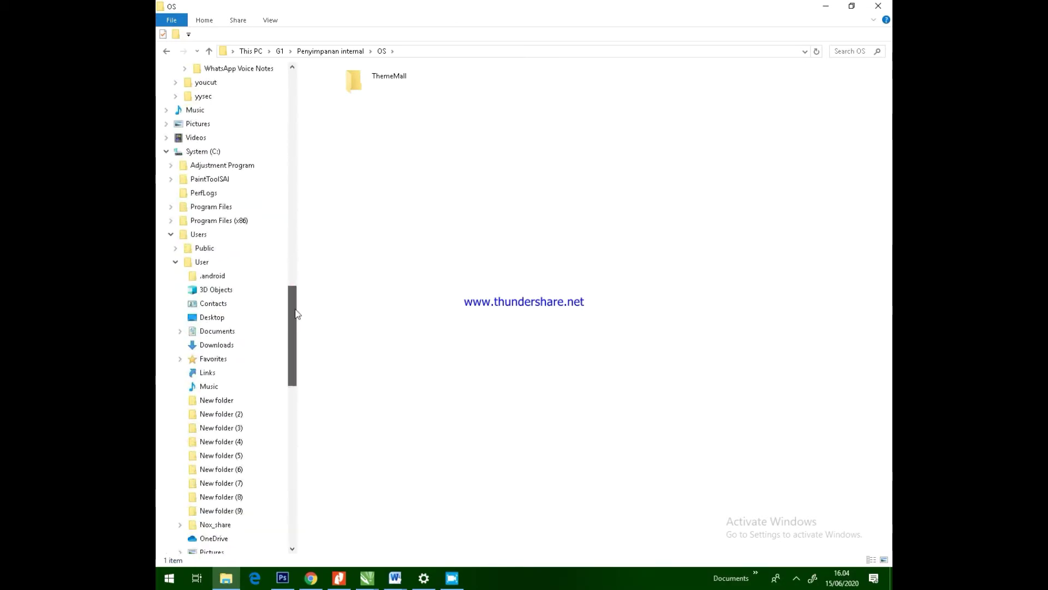
left_click(244, 331)
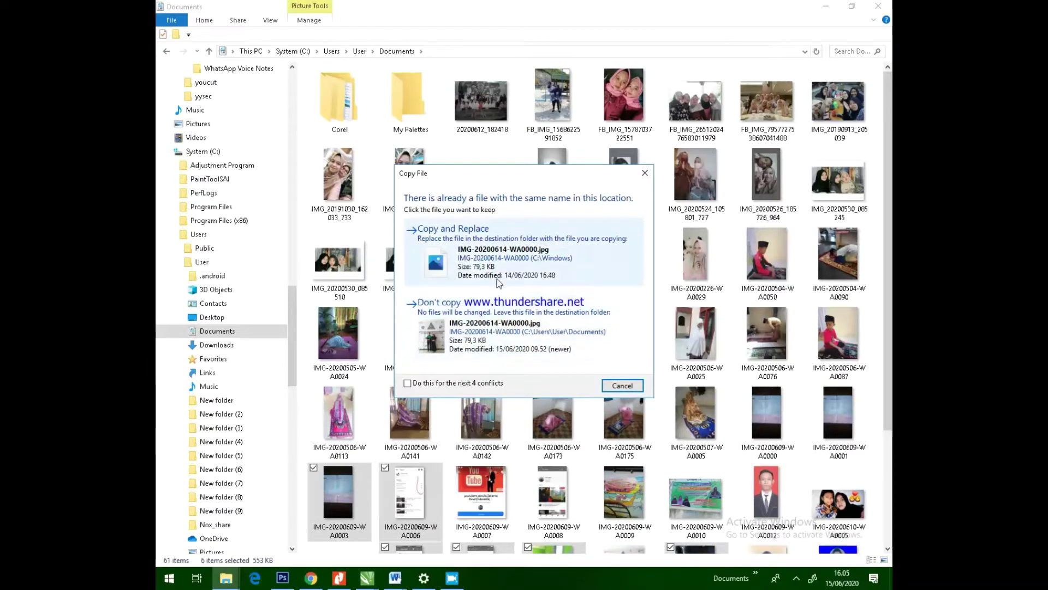
left_click(494, 251)
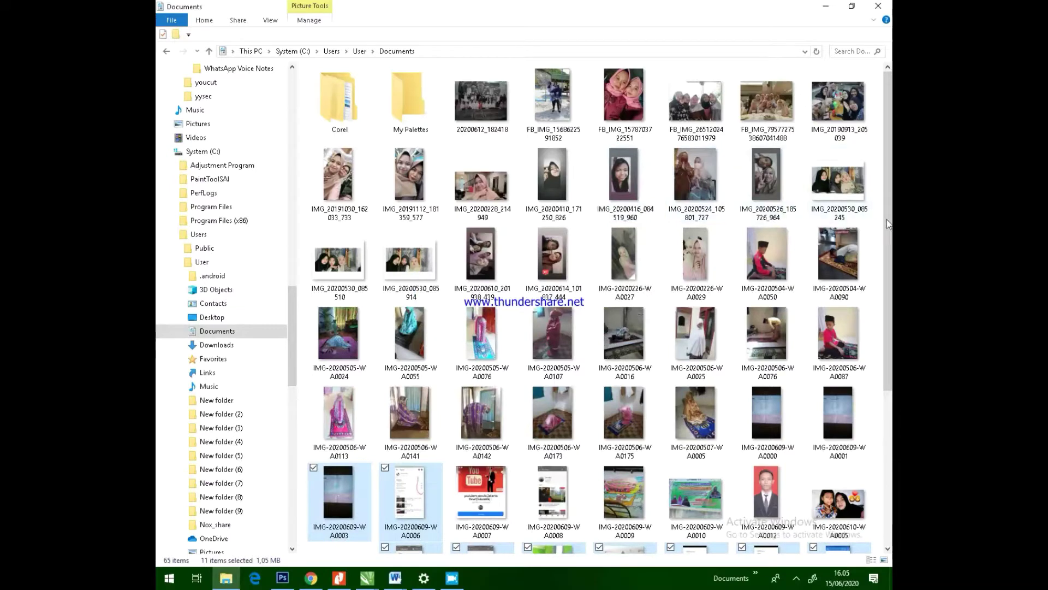
Step: Try to open IMG-20200615-WA0005 from the Documents folder in Photoshop
scroll(710, 464, "down", 4)
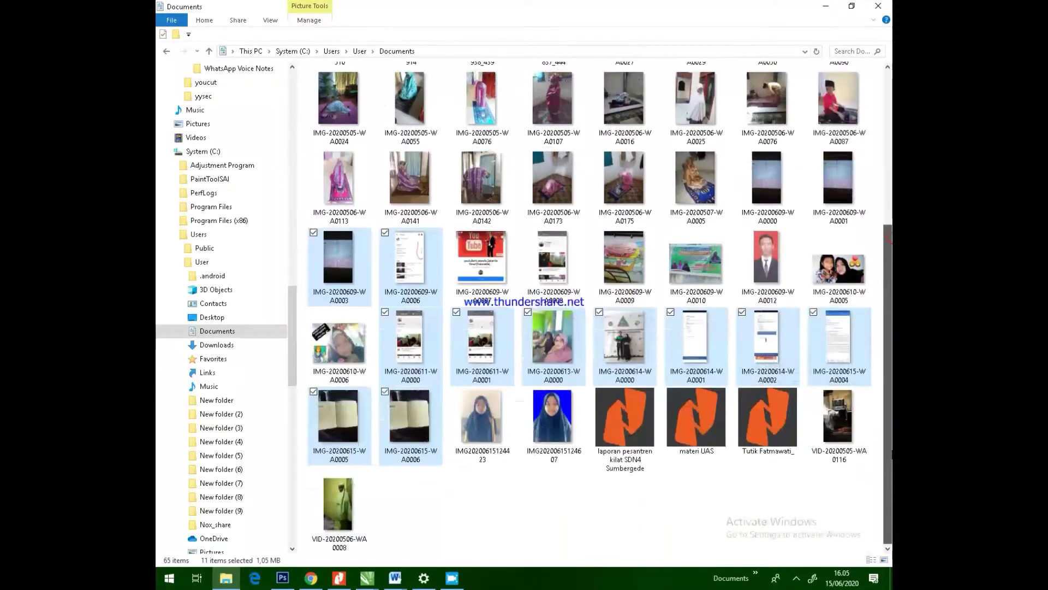
left_click(696, 487)
left_click(397, 434)
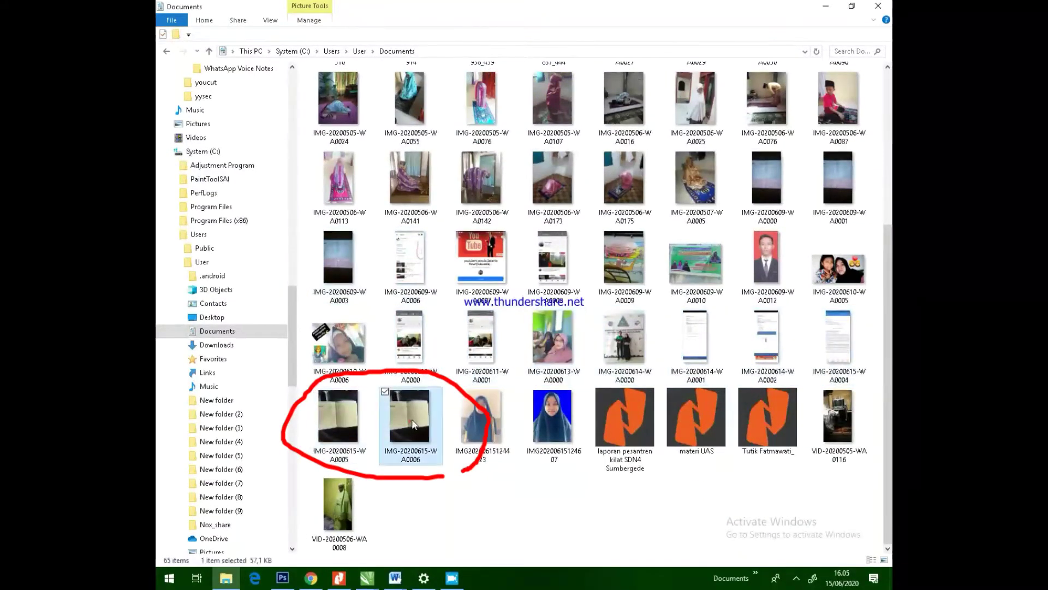
left_click(362, 419)
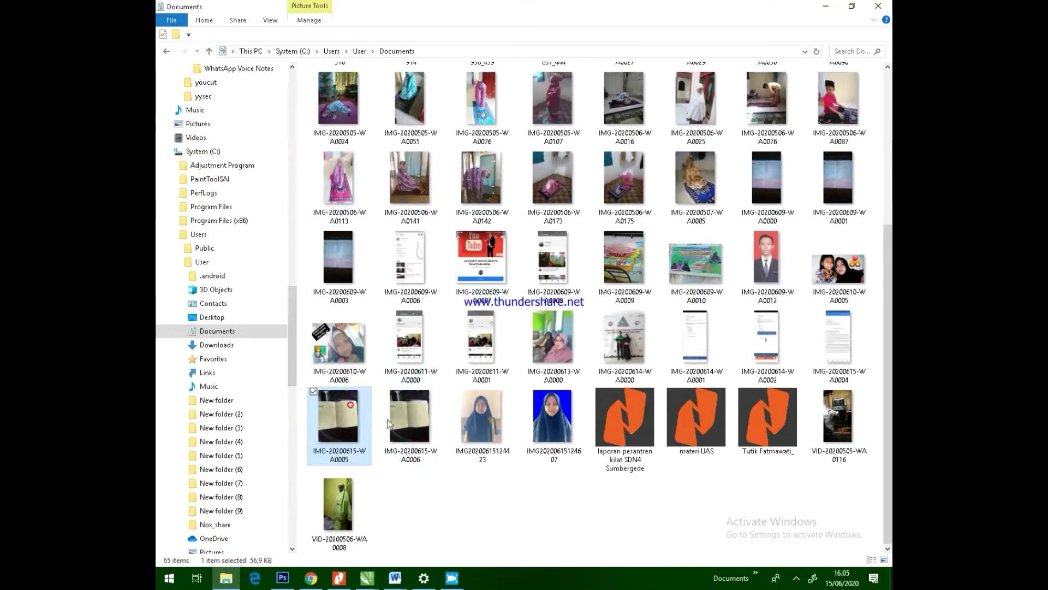
mouse_move(347, 428)
left_mouse_down()
mouse_move(372, 482)
mouse_move(328, 546)
mouse_move(284, 574)
mouse_move(309, 540)
mouse_move(366, 258)
left_mouse_up()
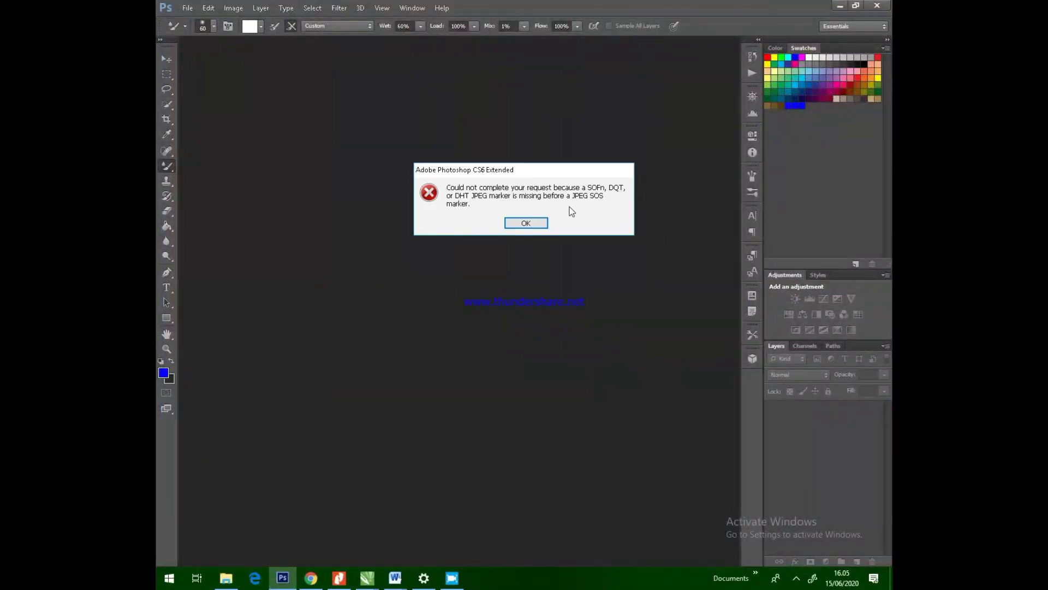
left_click(526, 222)
Step: Open IMG-20200615-WA0005 from the Documents folder in Paint, re-save the image and close Paint
left_click(226, 578)
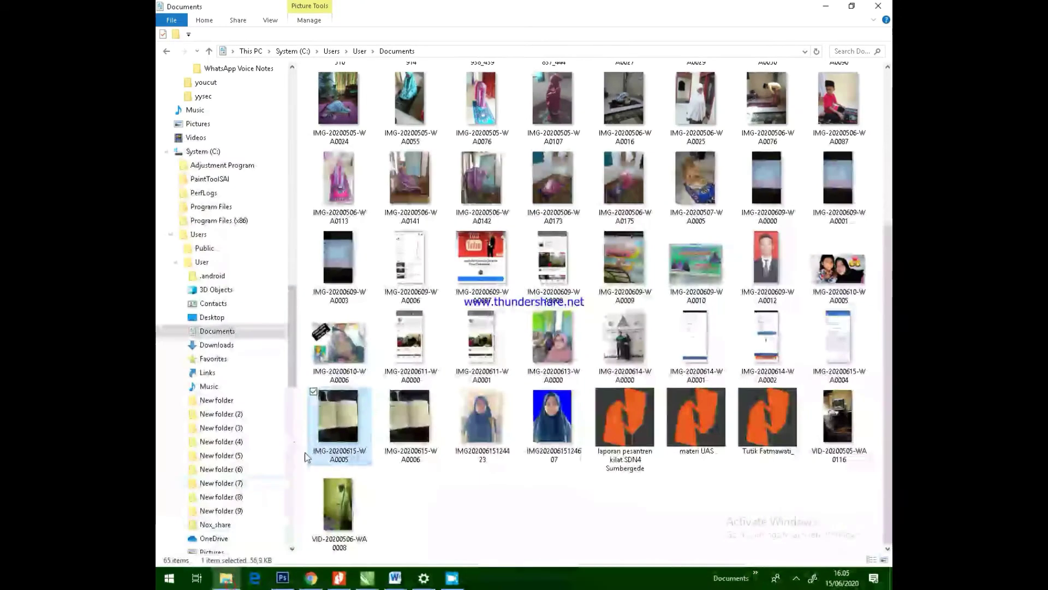
right_click(329, 421)
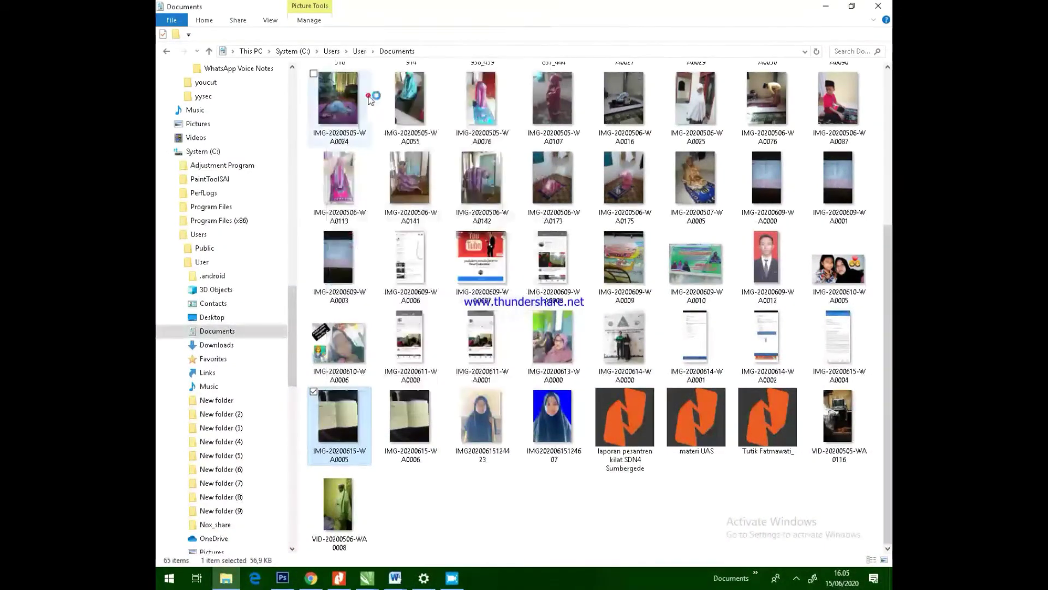
left_click(365, 101)
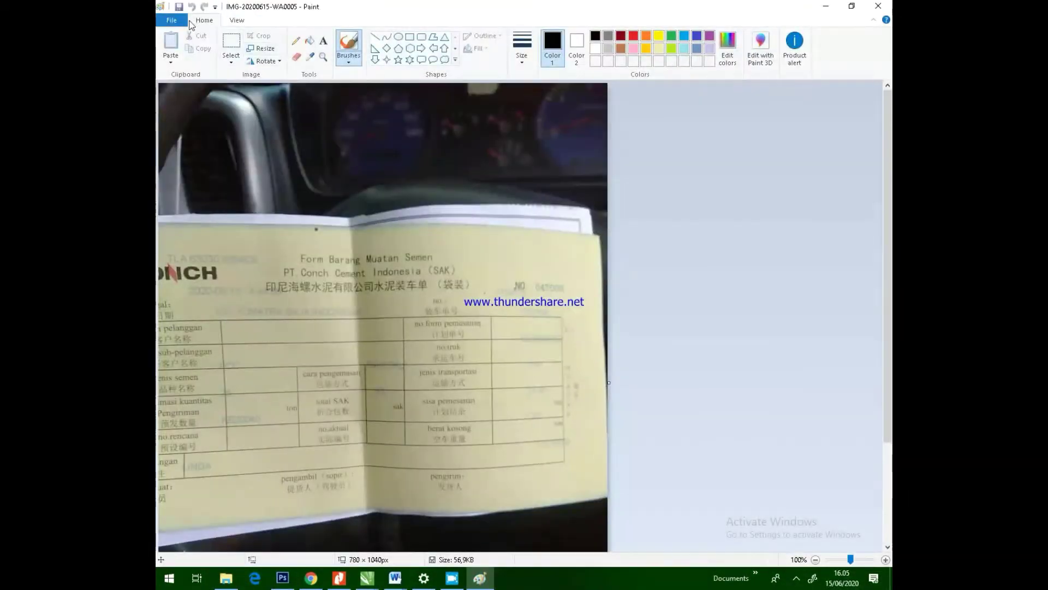
left_click(878, 5)
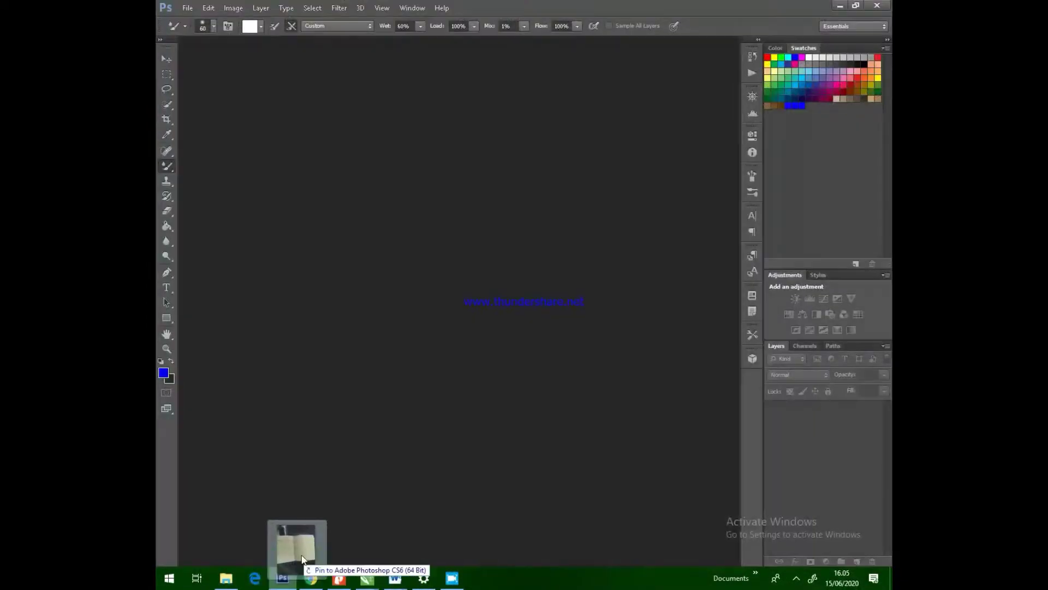
Step: Open the re-saved IMG-20200615-WA0005.jpg from the Documents folder in Photoshop as a new document
left_click(297, 541)
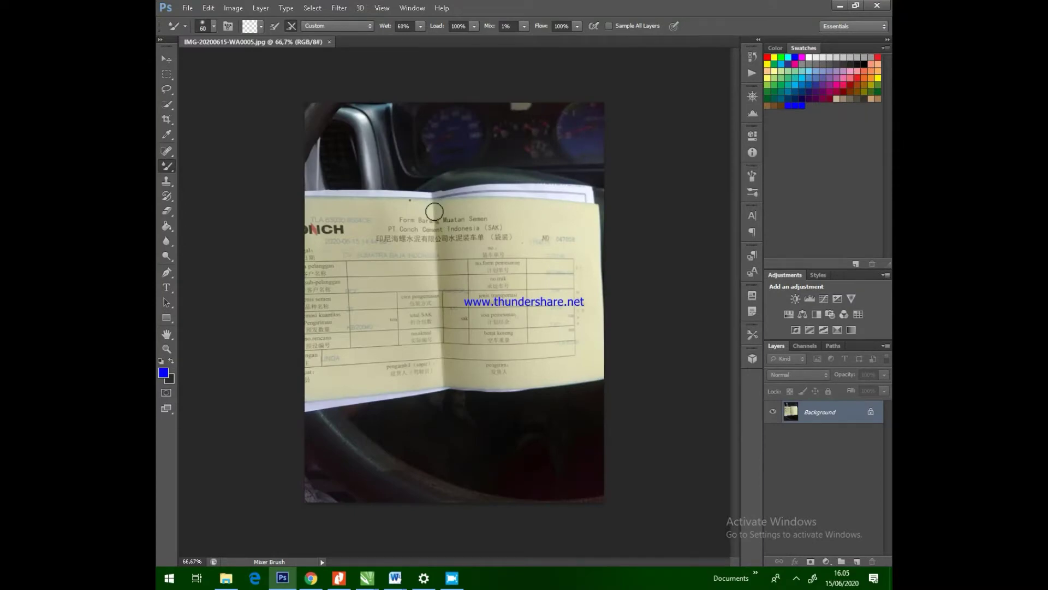
scroll(367, 306, "up", 10)
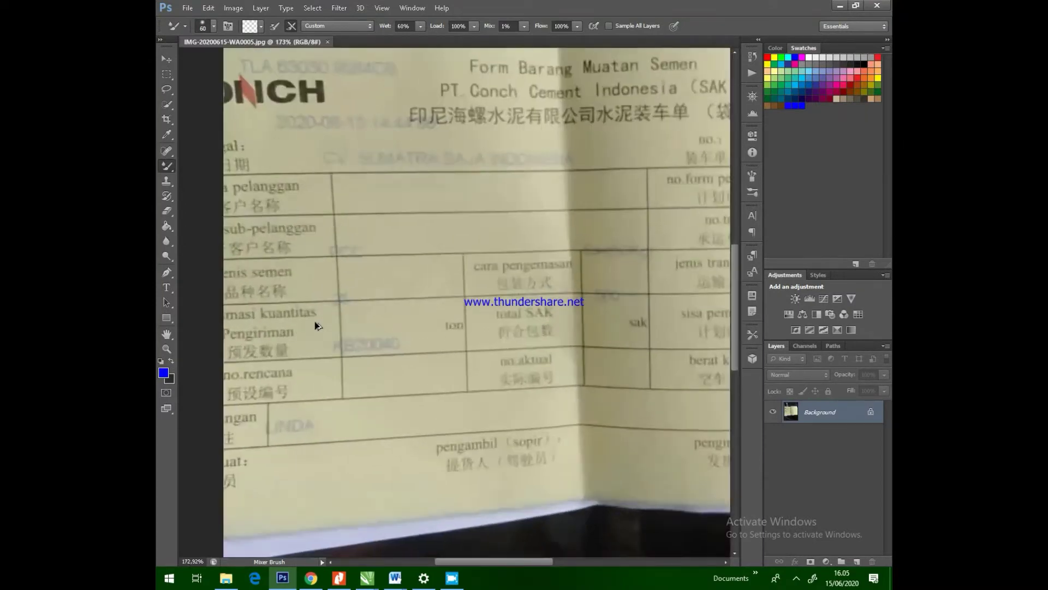
Step: Examine the faint blue numbers printed near the estimasi kuantitas pengiriman and total SAK cells of the form
scroll(334, 315, "up", 4)
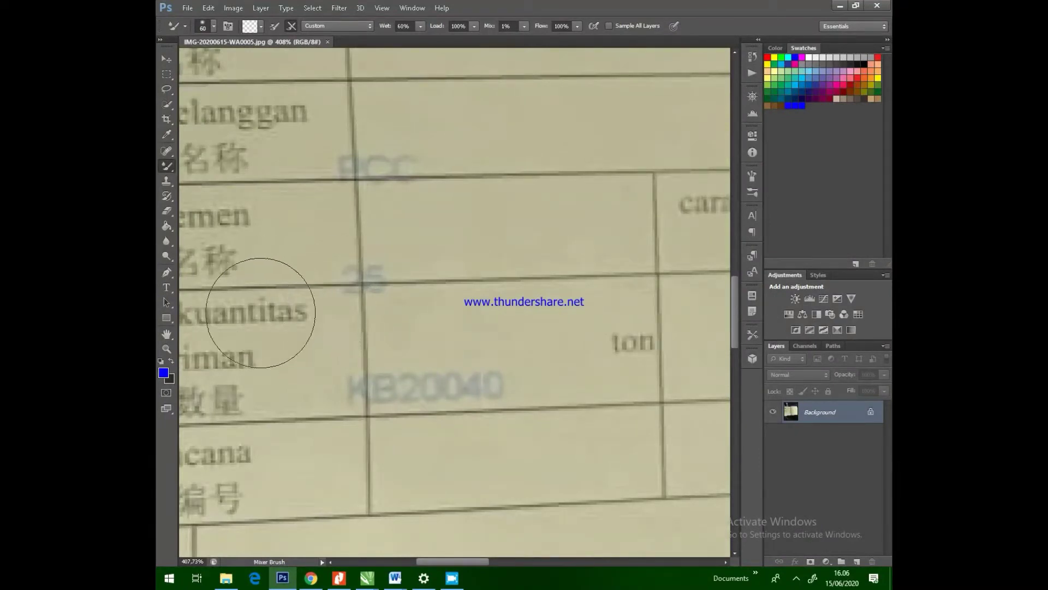
right_click(167, 172)
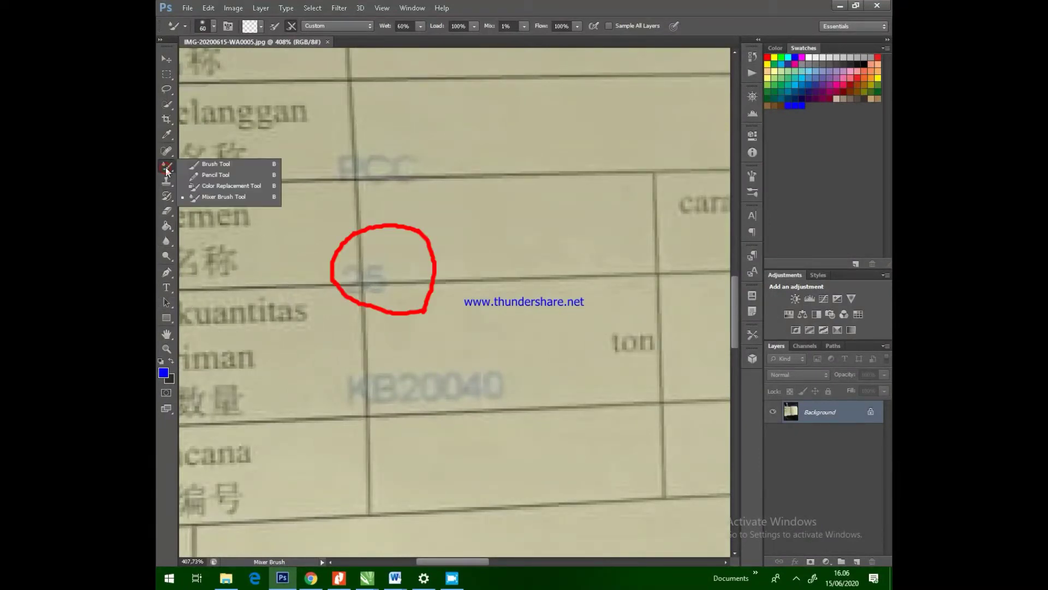
left_click(167, 58)
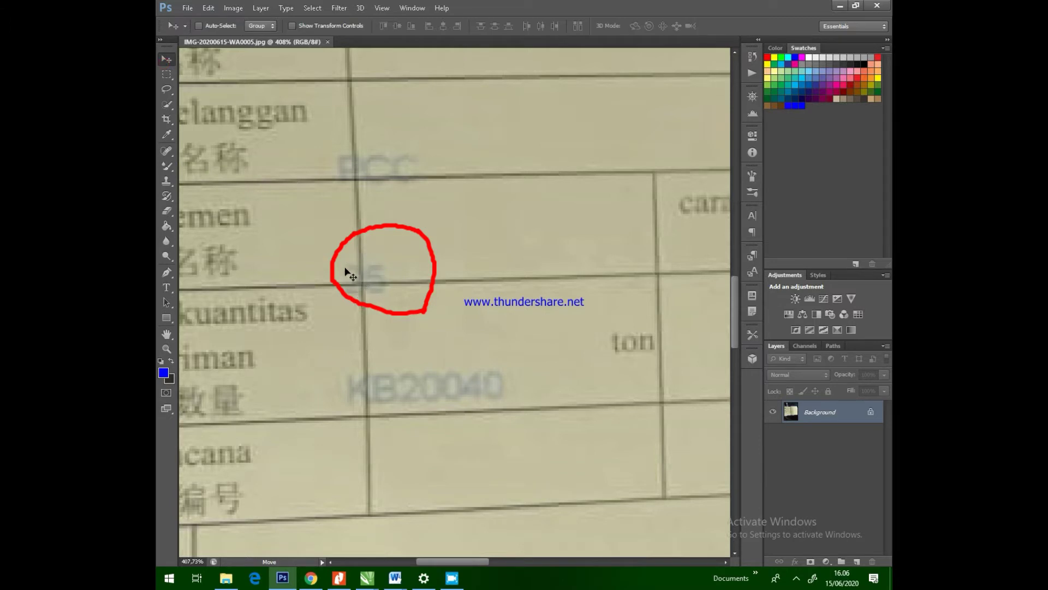
scroll(288, 348, "down", 1)
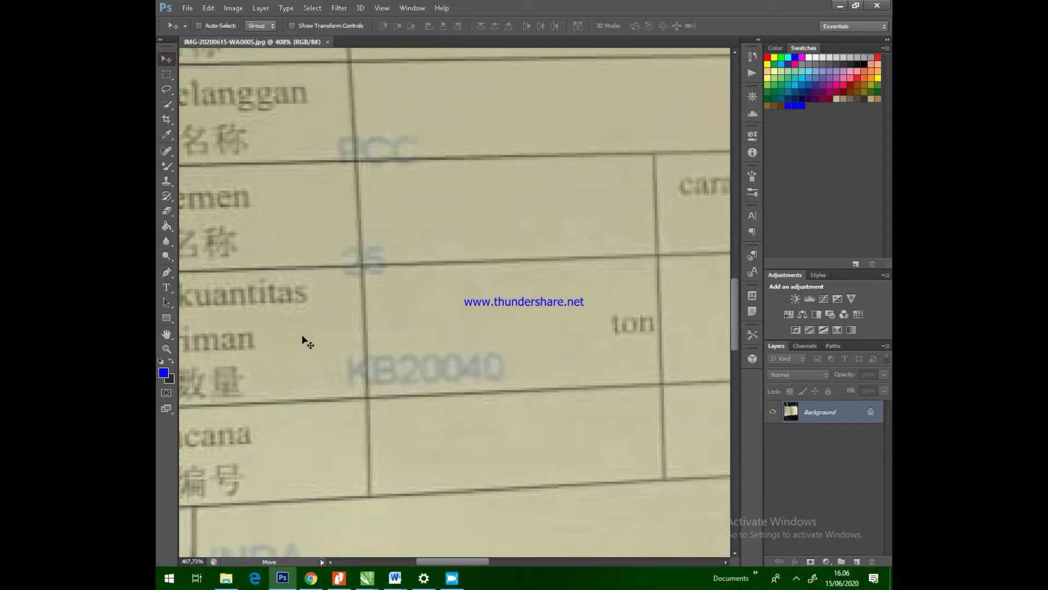
scroll(301, 344, "down", 3)
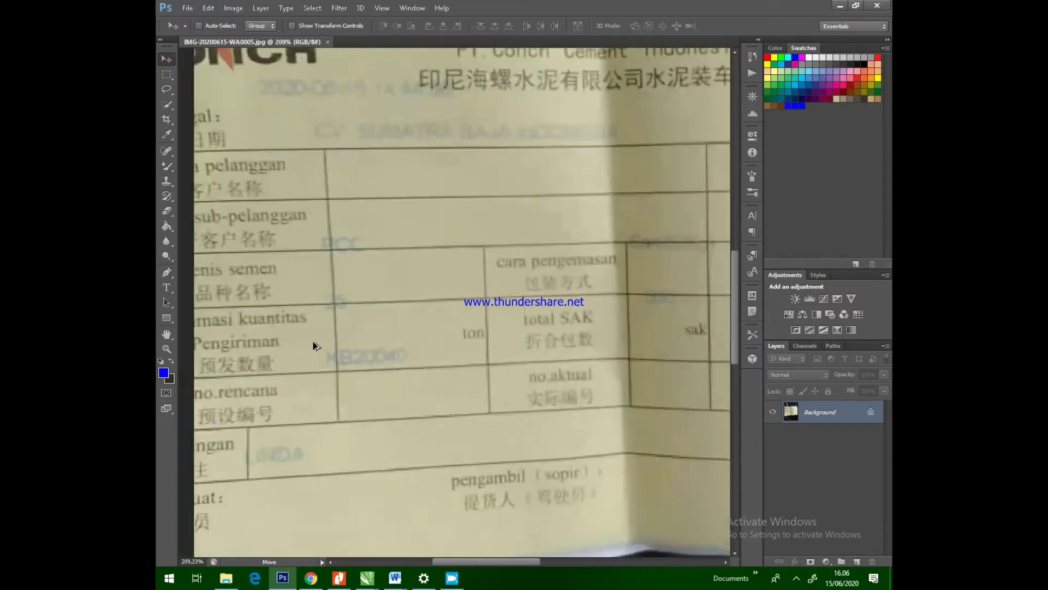
scroll(658, 304, "up", 3)
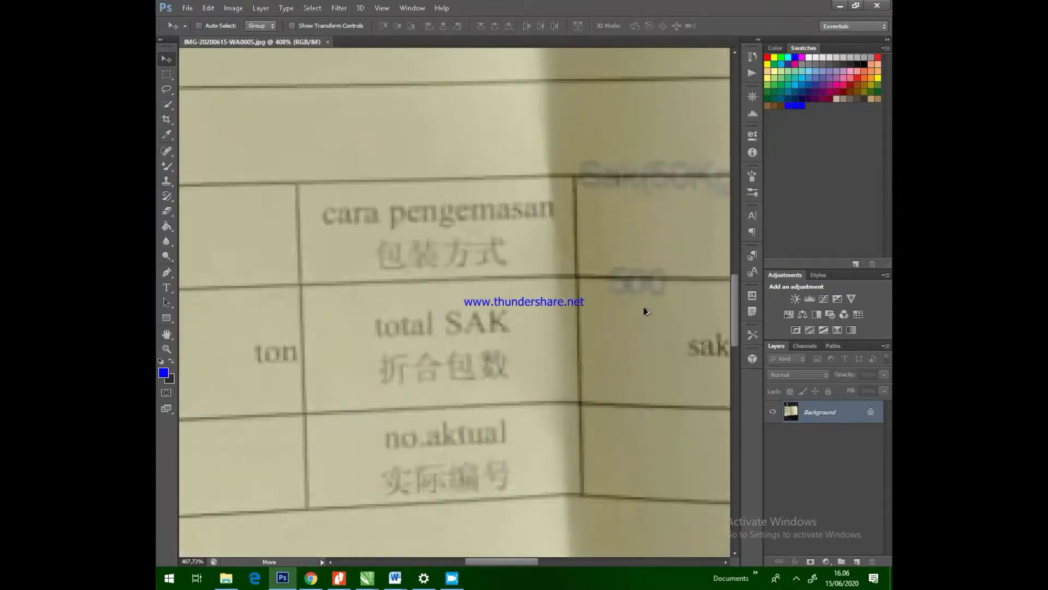
scroll(633, 295, "down", 3)
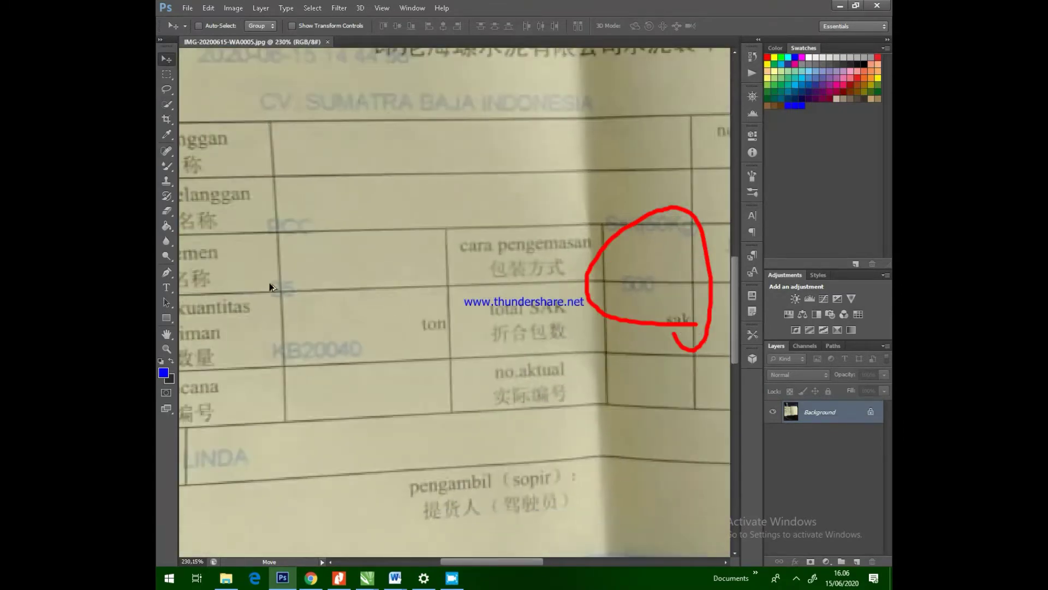
scroll(272, 288, "up", 4)
scroll(305, 323, "down", 1)
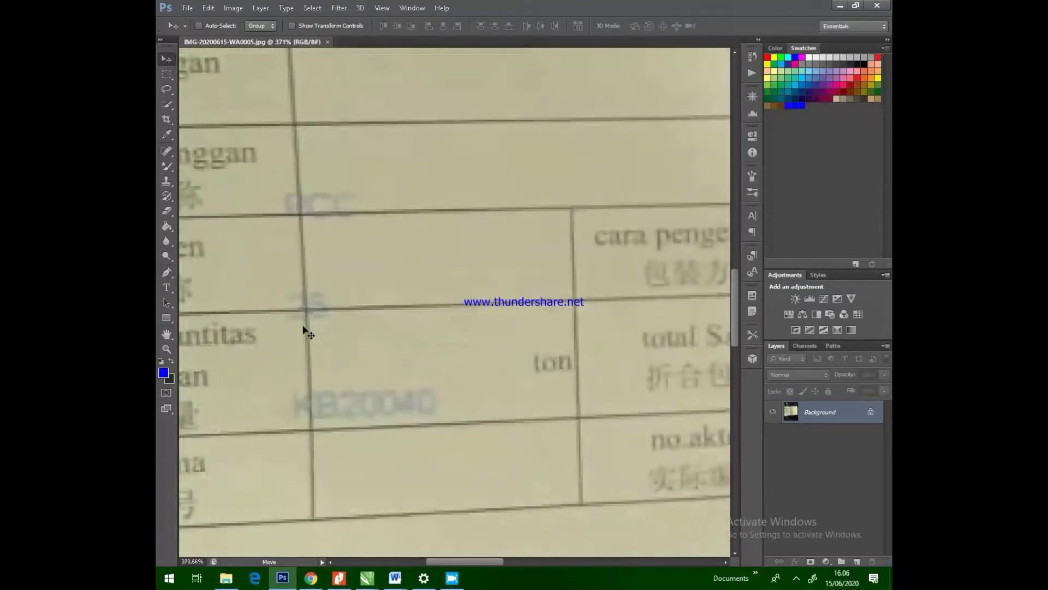
scroll(302, 327, "up", 1)
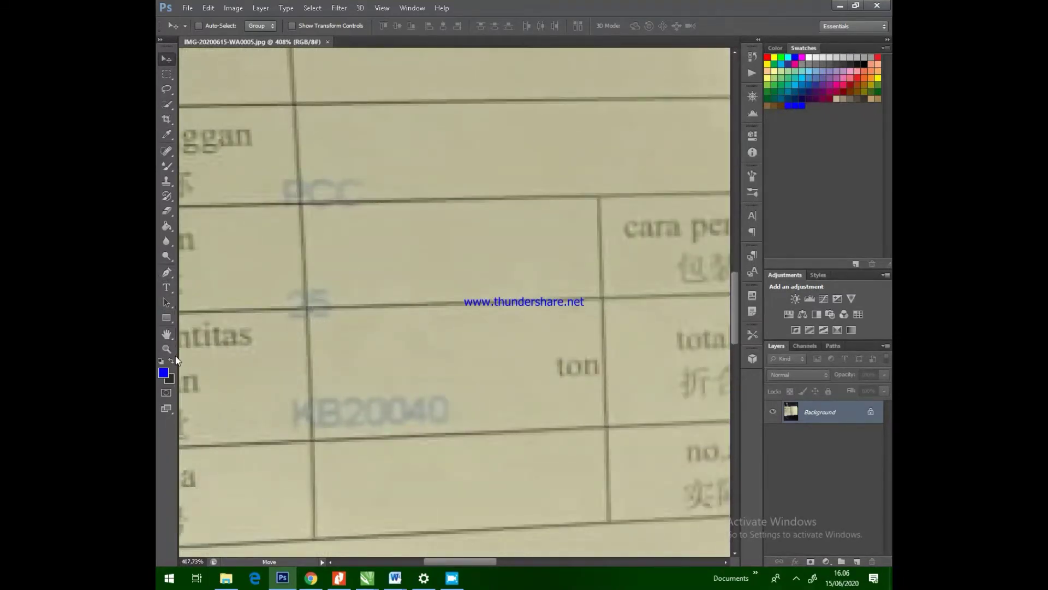
Step: Choose the Clone Stamp tool and reduce its brush size to 8 px
left_click(170, 172)
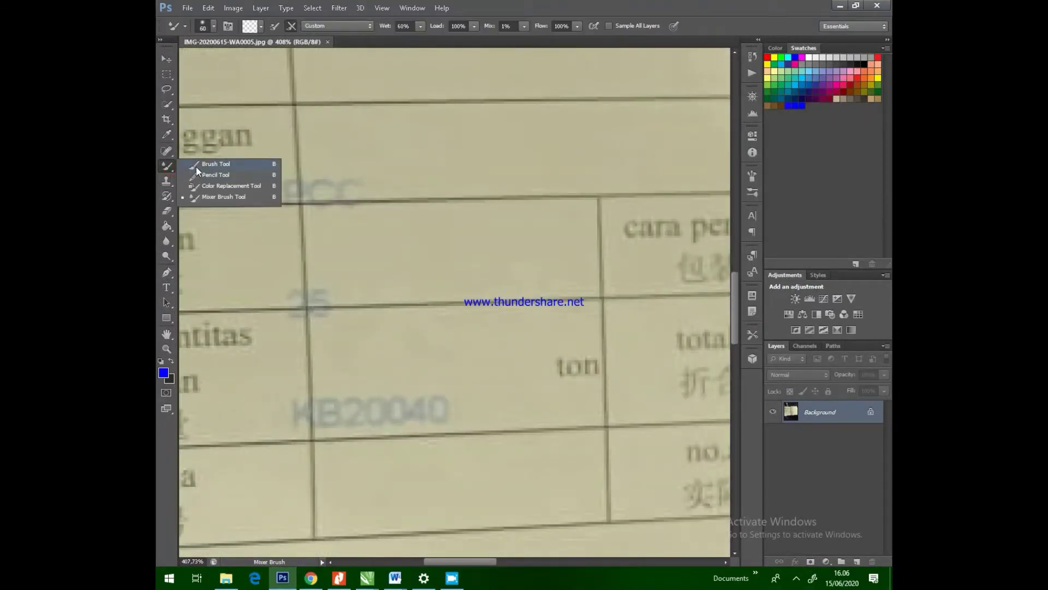
left_click(212, 164)
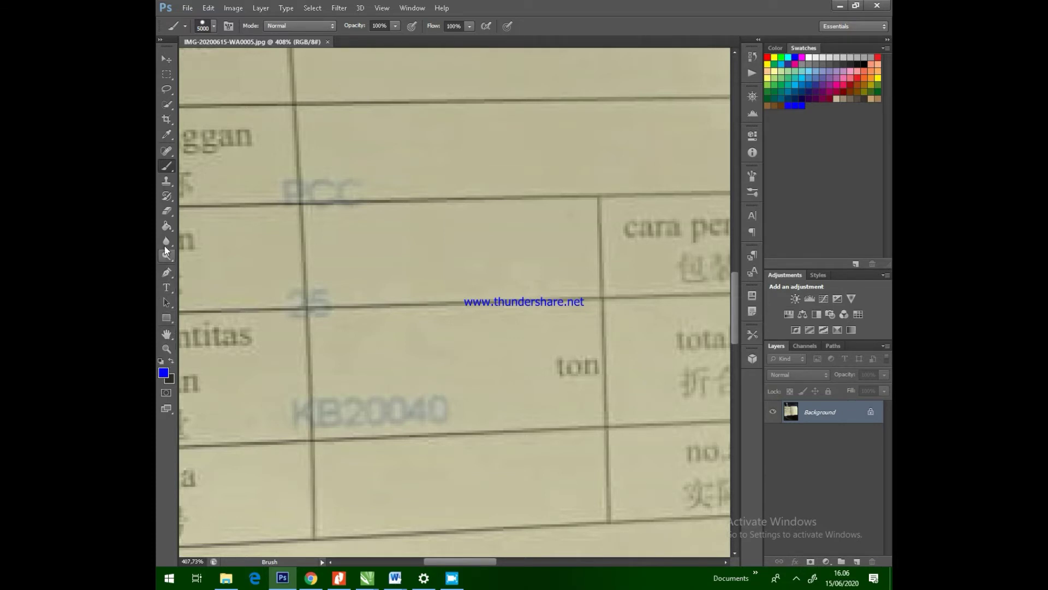
left_click(166, 181)
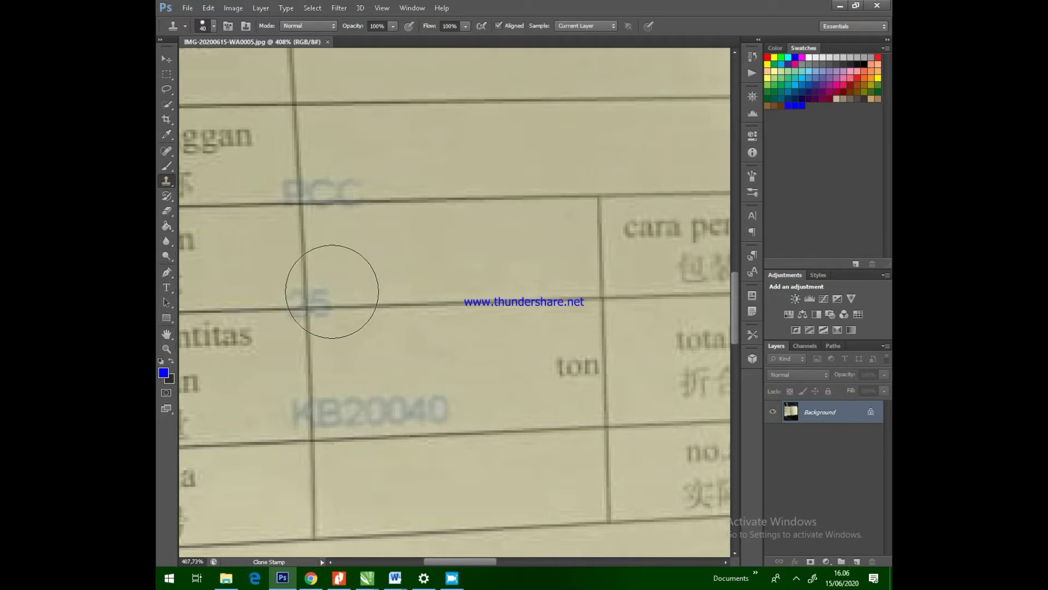
key("bracketleft")
key("bracketleft")
key("bracketleft")
key("bracketleft")
key("bracketleft")
key("bracketleft")
key("bracketleft")
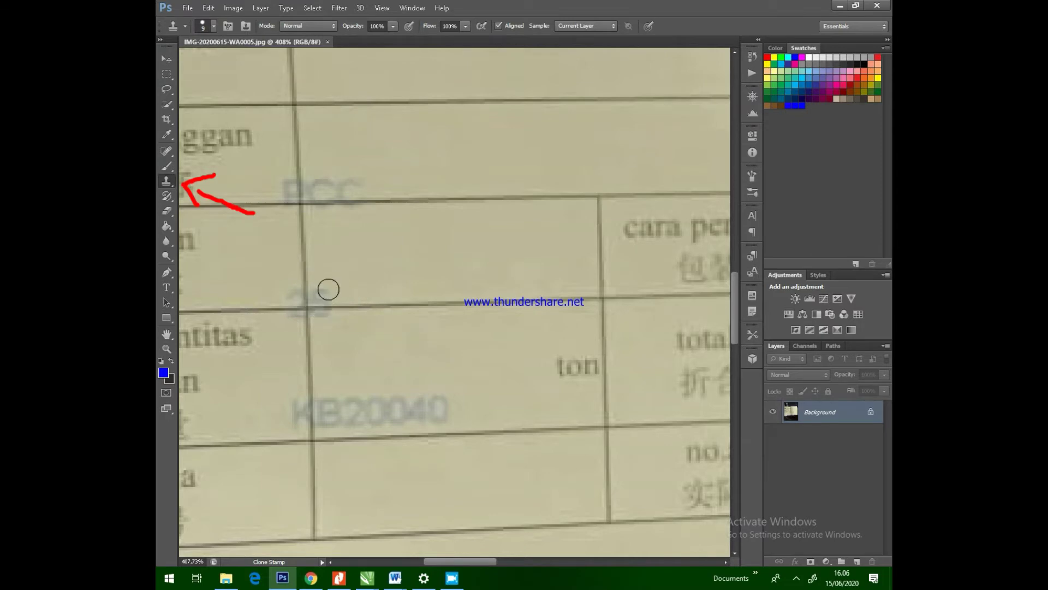
key("bracketleft")
Step: Clone clean paper over the faint blue number on the border between the jenis semen and estimasi kuantitas rows
scroll(336, 296, "up", 5)
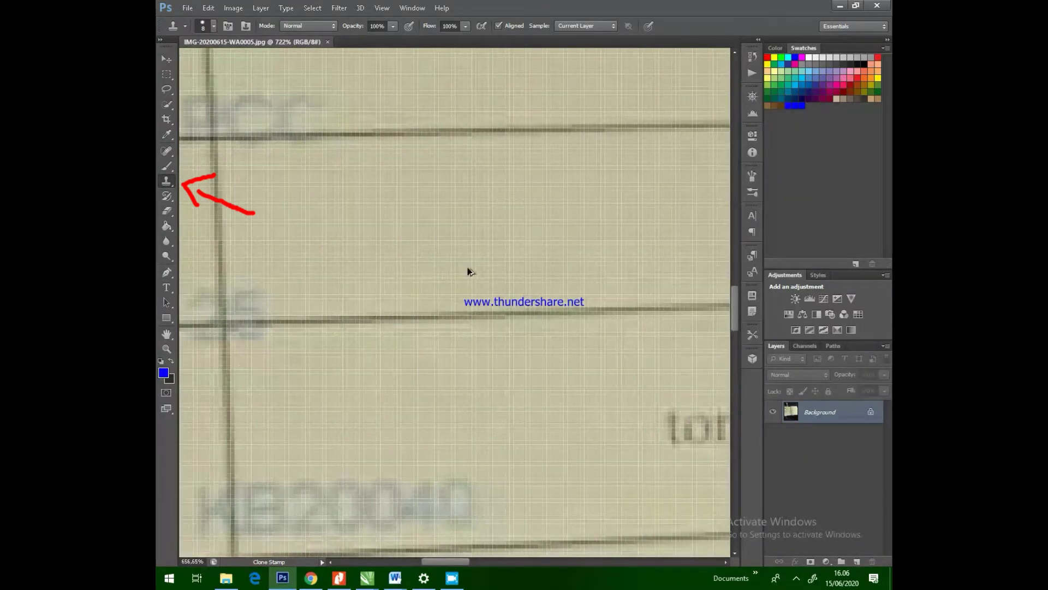
scroll(415, 276, "down", 4)
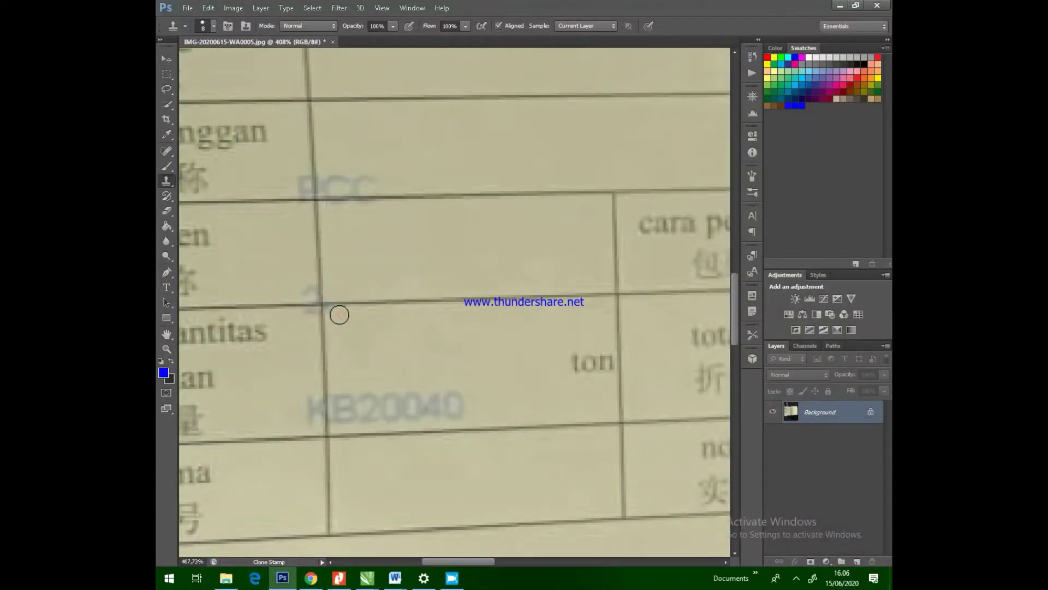
mouse_move(335, 311)
left_mouse_down()
mouse_move(309, 320)
mouse_move(309, 312)
left_mouse_up()
left_click(310, 318)
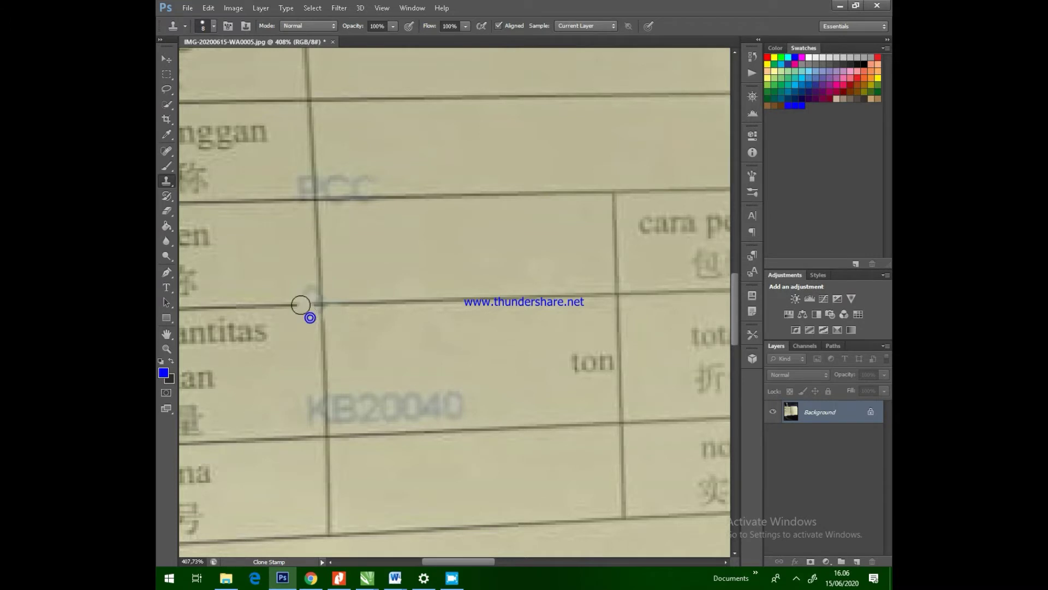
left_click(280, 267, "alt")
left_click(304, 288)
scroll(293, 290, "down", 3)
scroll(311, 301, "down", 3)
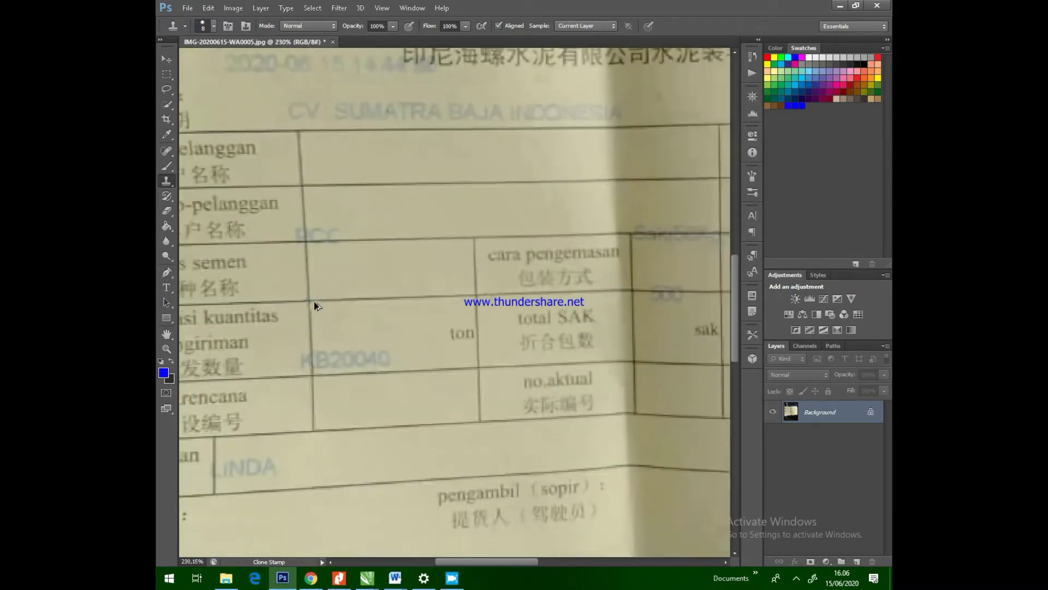
Step: Clone nearby paper over the faint blue 500 on the upper border of the sak cell
scroll(599, 312, "up", 4)
scroll(599, 312, "up", 1)
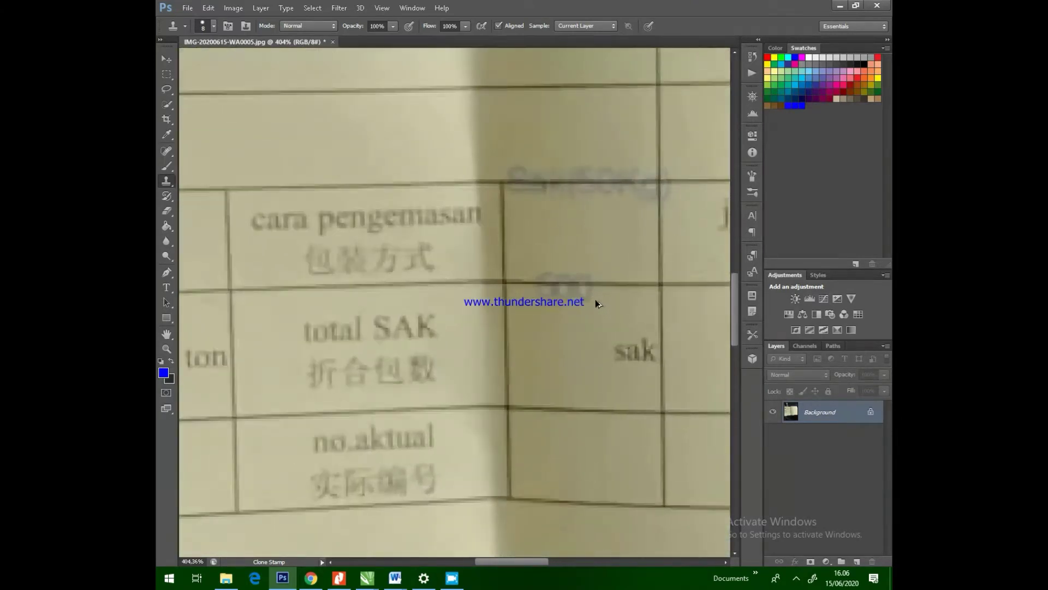
left_click(583, 321, "alt")
mouse_move(587, 297)
left_mouse_down()
mouse_move(544, 295)
mouse_move(532, 268)
mouse_move(592, 273)
mouse_move(538, 271)
left_mouse_up()
left_click(536, 241, "alt")
left_click(570, 295)
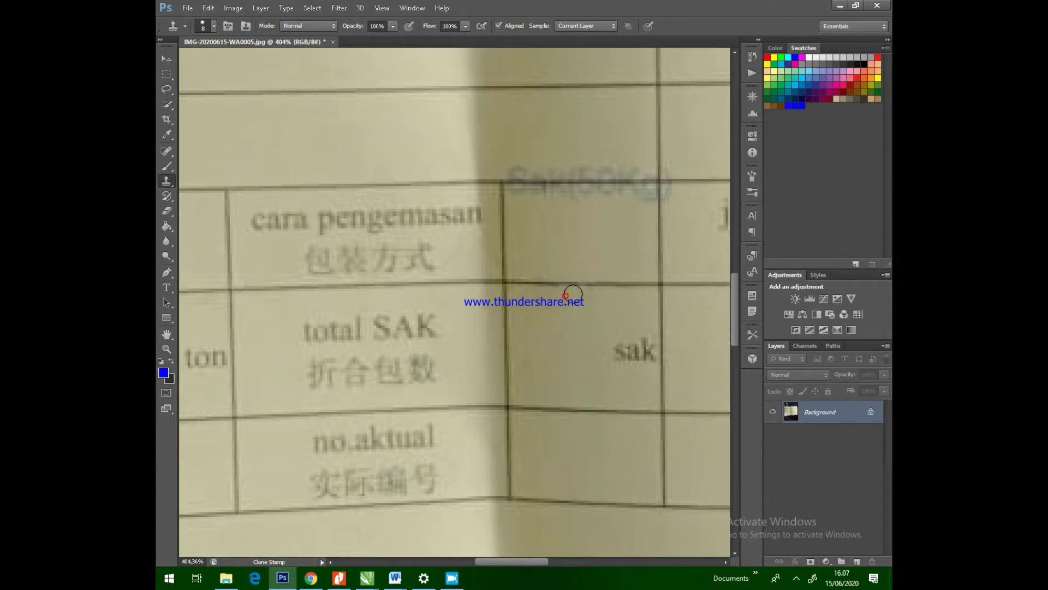
left_click(580, 296)
left_click(588, 296)
left_click(578, 325)
left_click(548, 309)
left_click(543, 306)
left_click(540, 295)
left_click(558, 312)
left_click(596, 315)
left_click(564, 255)
left_click(557, 319)
left_click(555, 333)
left_click(545, 331)
Step: Retouch the area beside the vertical table line in the sak cell with freshly sampled paper
left_click(562, 240, "alt")
left_click(529, 301)
left_click(589, 312, "alt")
left_click_drag(548, 309, 529, 302)
left_click(530, 339, "alt")
left_click(529, 323)
left_click(520, 308)
left_click(532, 341, "alt")
left_click_drag(519, 316, 516, 297)
left_click(524, 299)
scroll(627, 328, "down", 8)
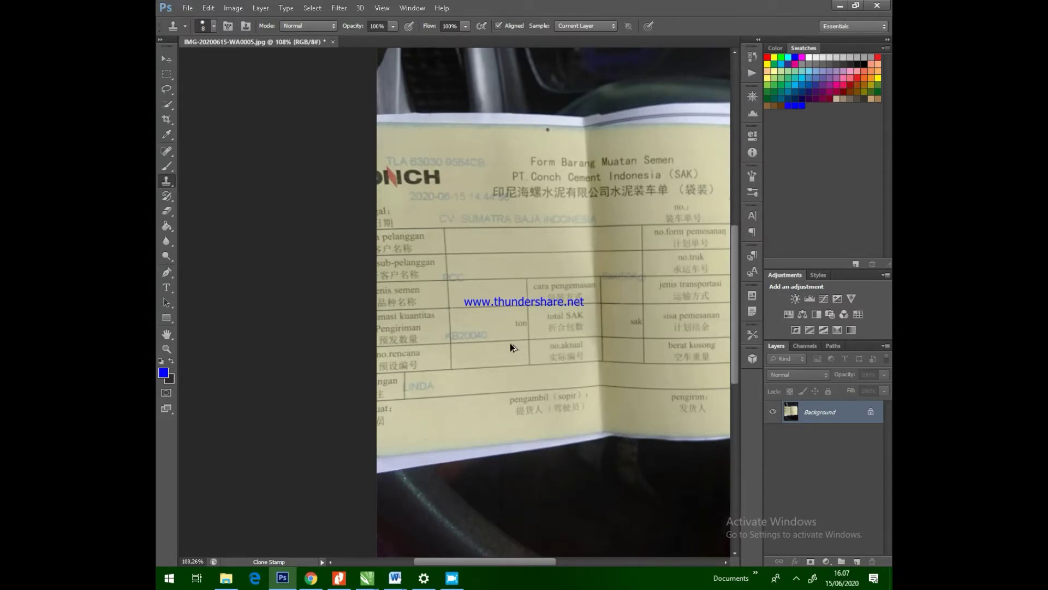
Step: Add the text "25" in Arial Bold 60 pt in the empty cell beside jenis semen
scroll(470, 313, "up", 5)
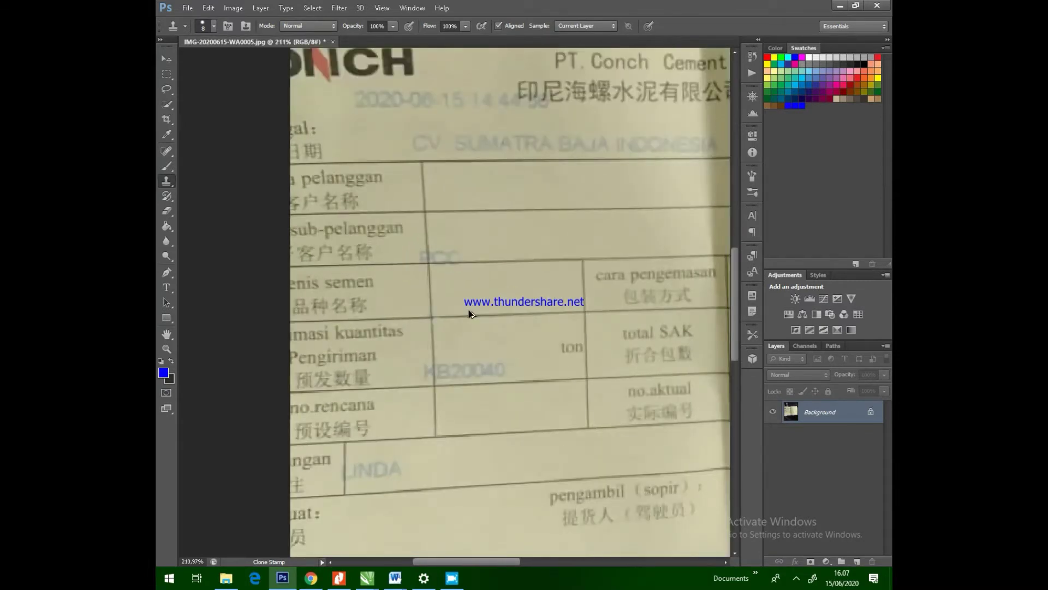
left_click(170, 286)
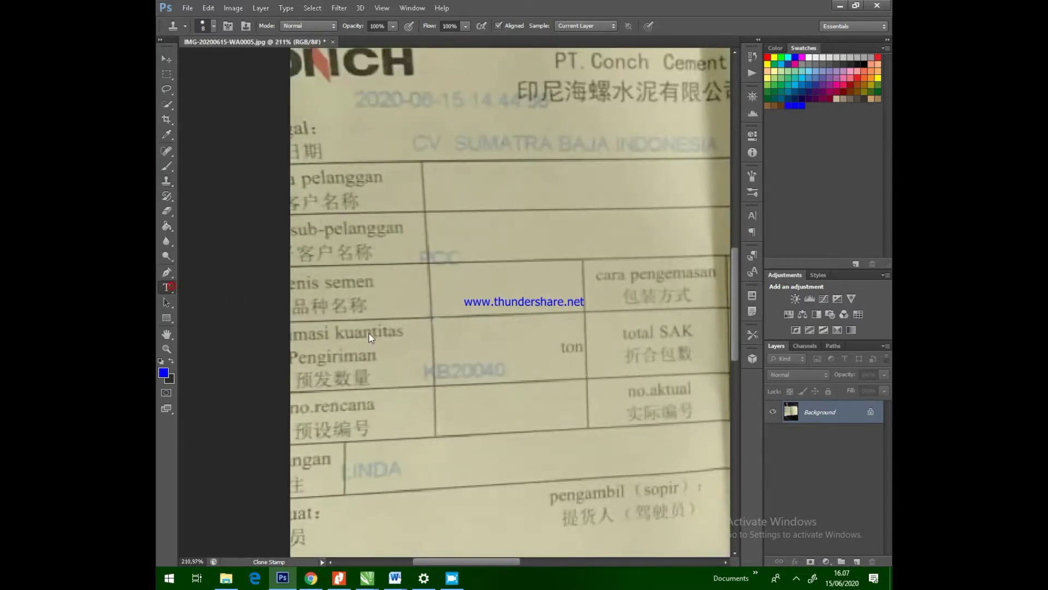
left_click(439, 300)
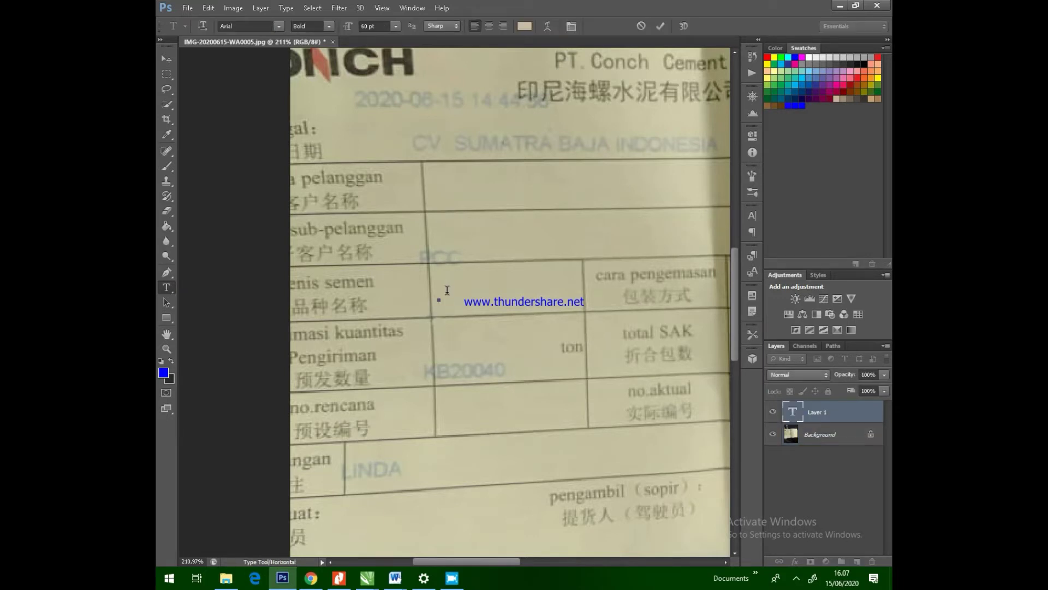
type("2")
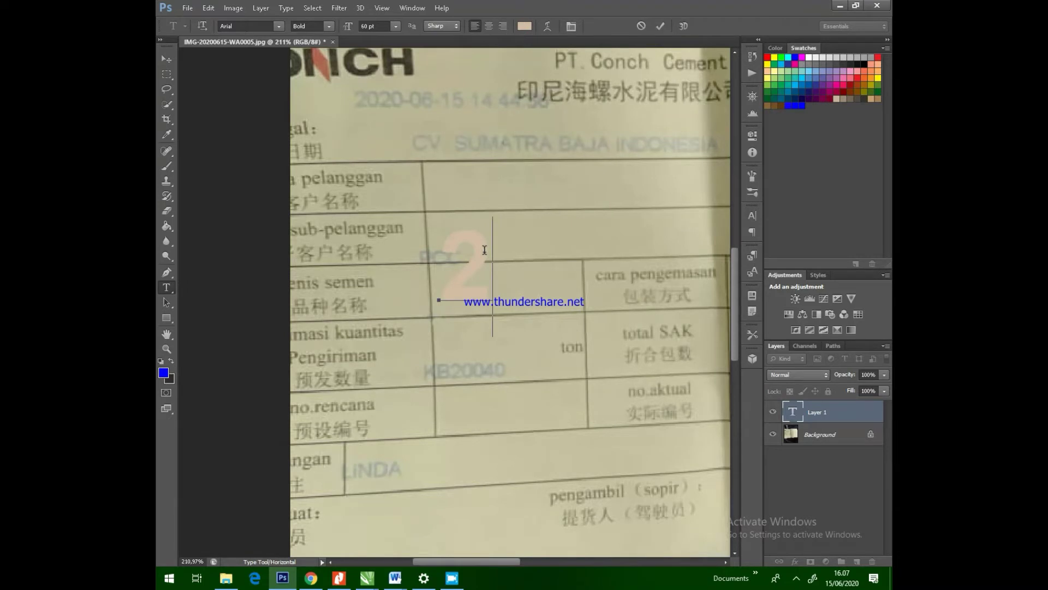
type("0")
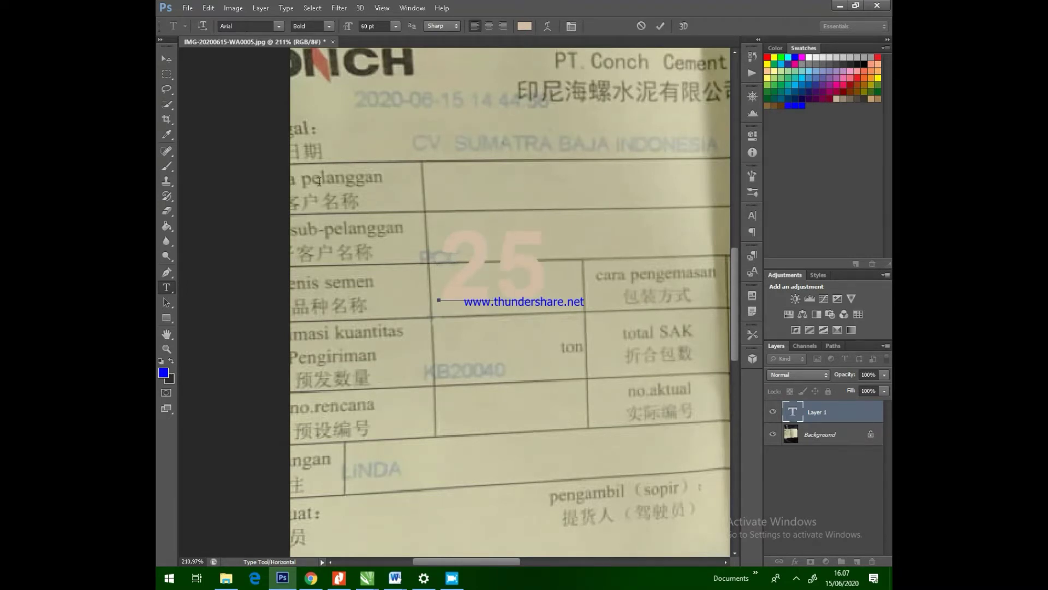
left_click(168, 58)
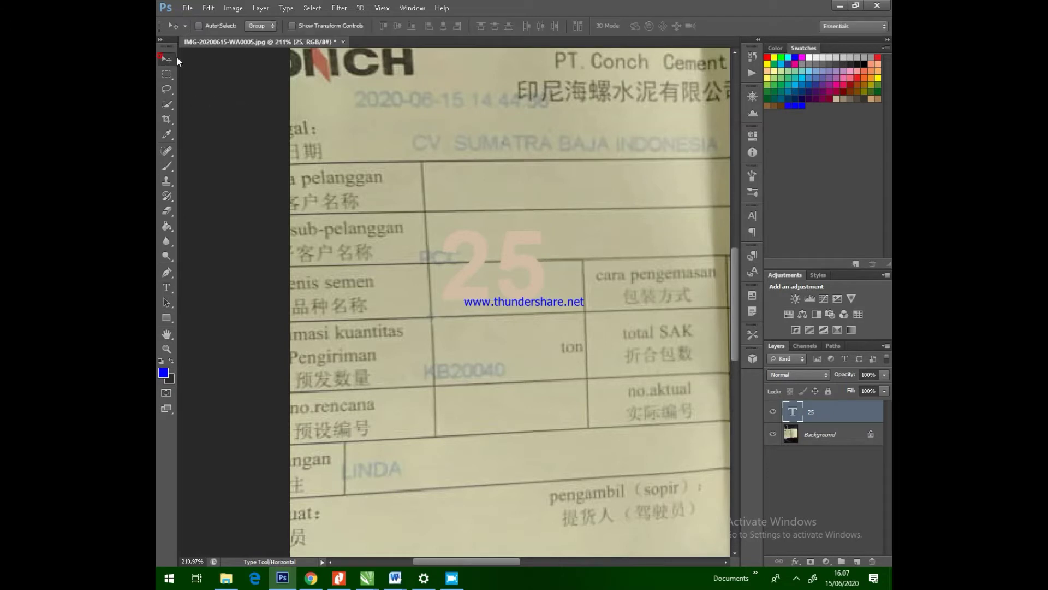
Step: Set the 25 text to Arial Regular and move it over the erased number beside estimasi kuantitas
left_click(167, 288)
double_click(551, 260)
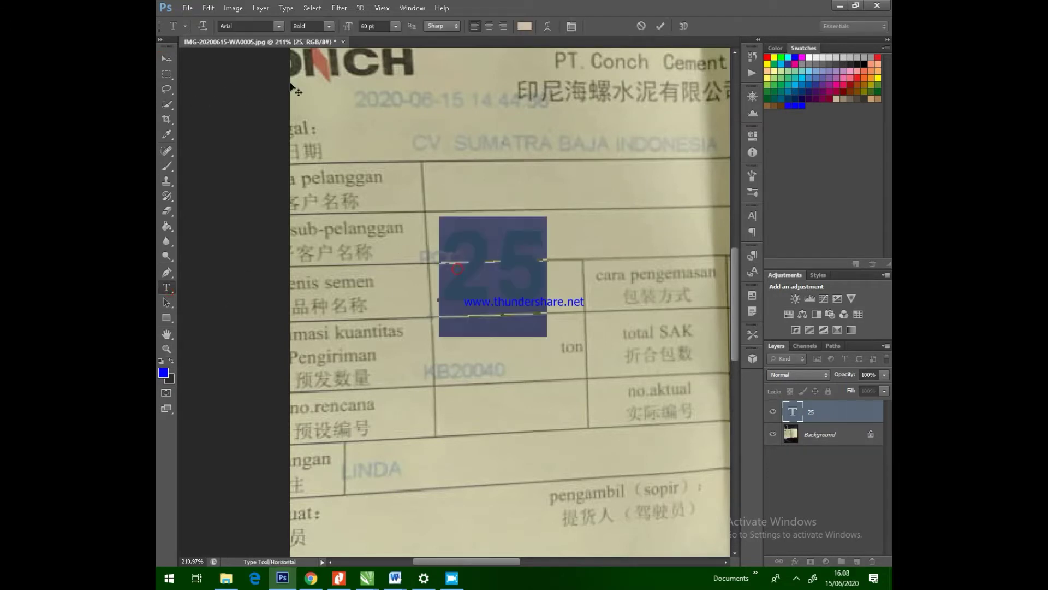
left_click(328, 26)
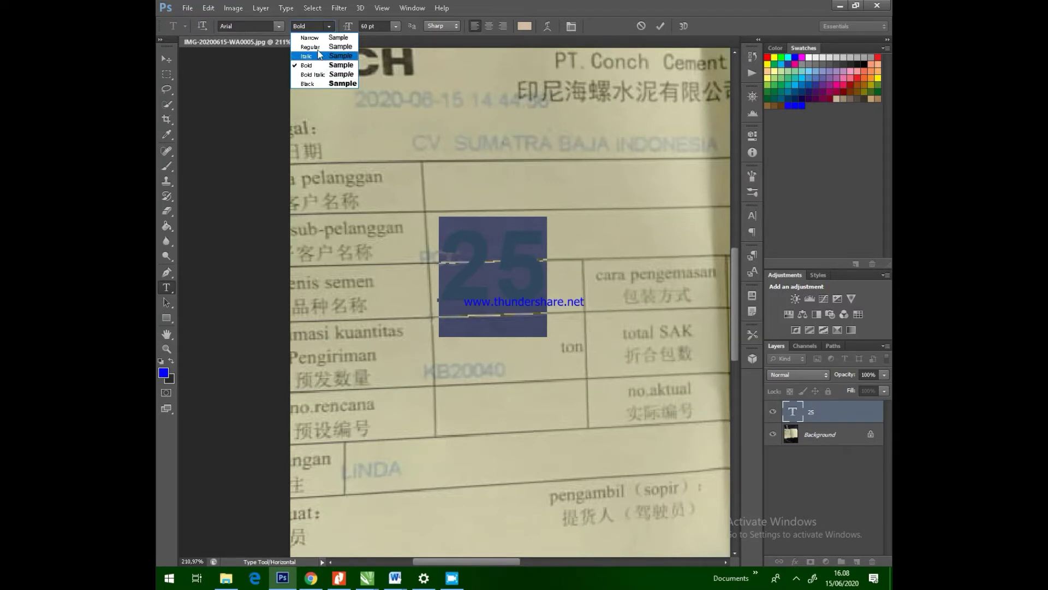
left_click(318, 47)
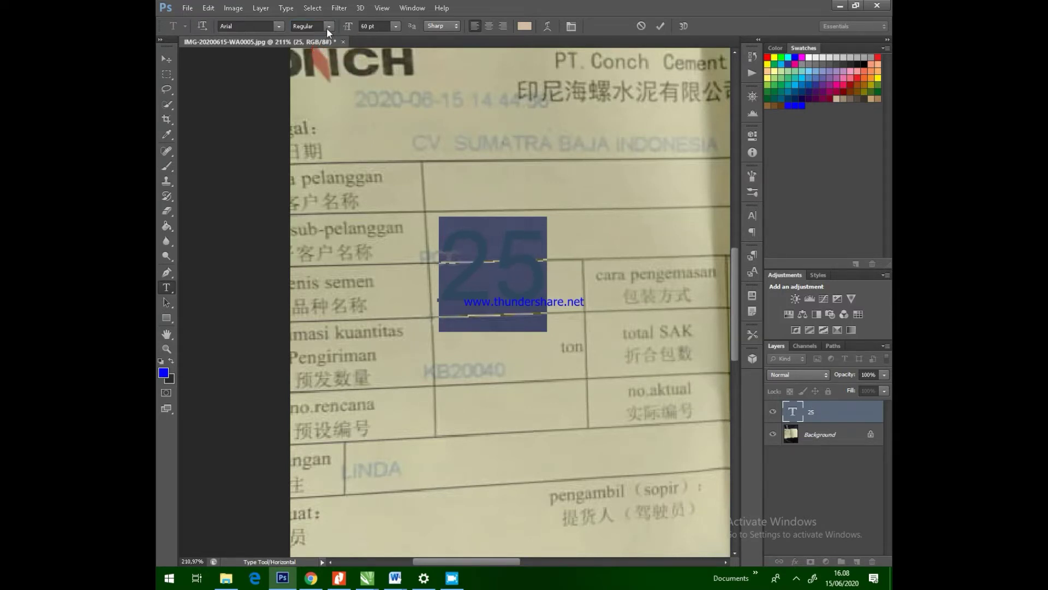
left_click(329, 26)
left_click(327, 44)
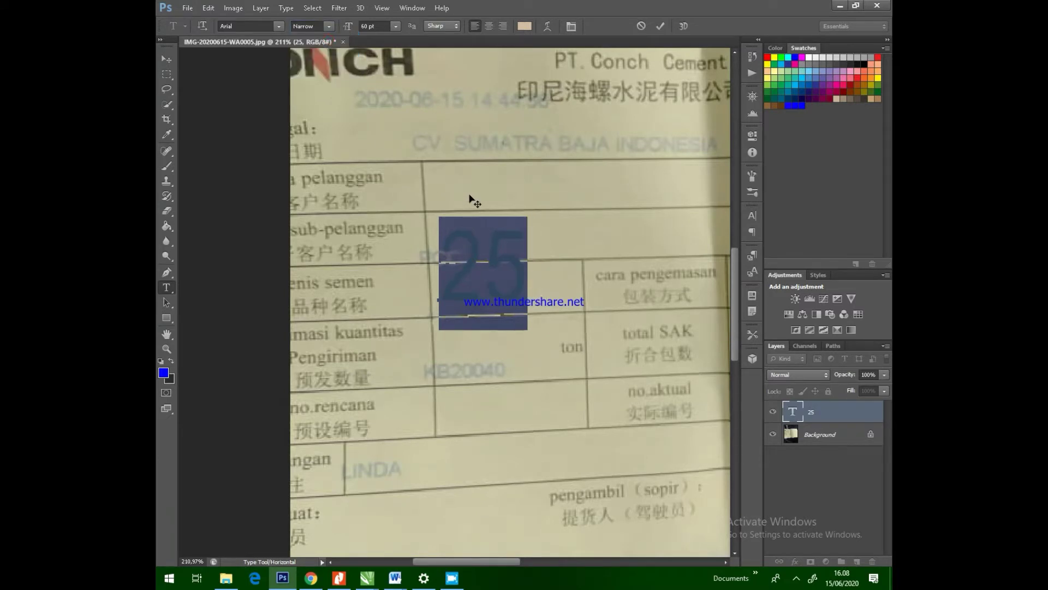
left_click(329, 26)
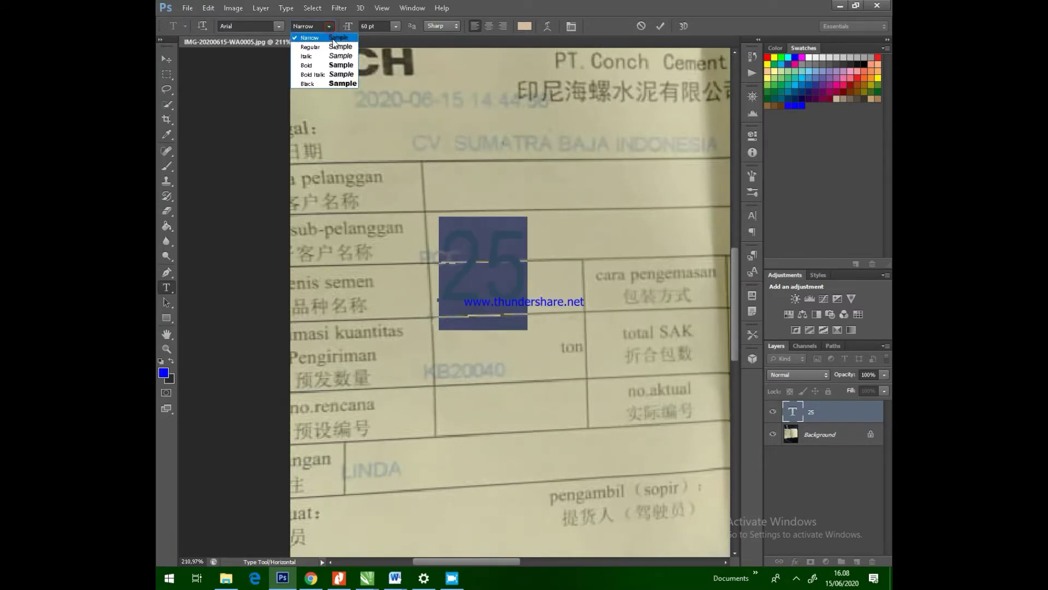
left_click(327, 36)
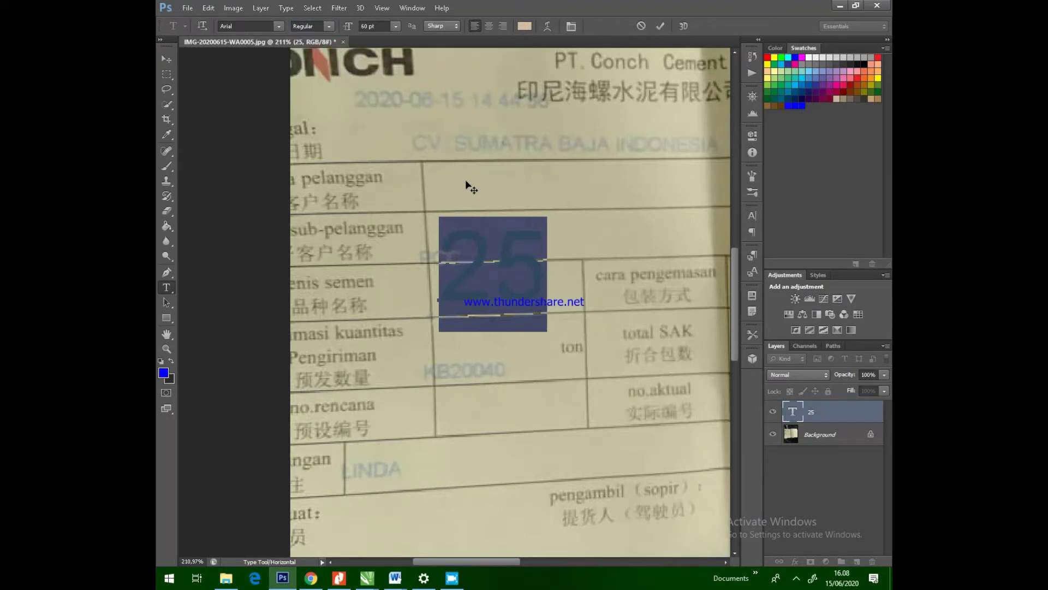
left_click(169, 59)
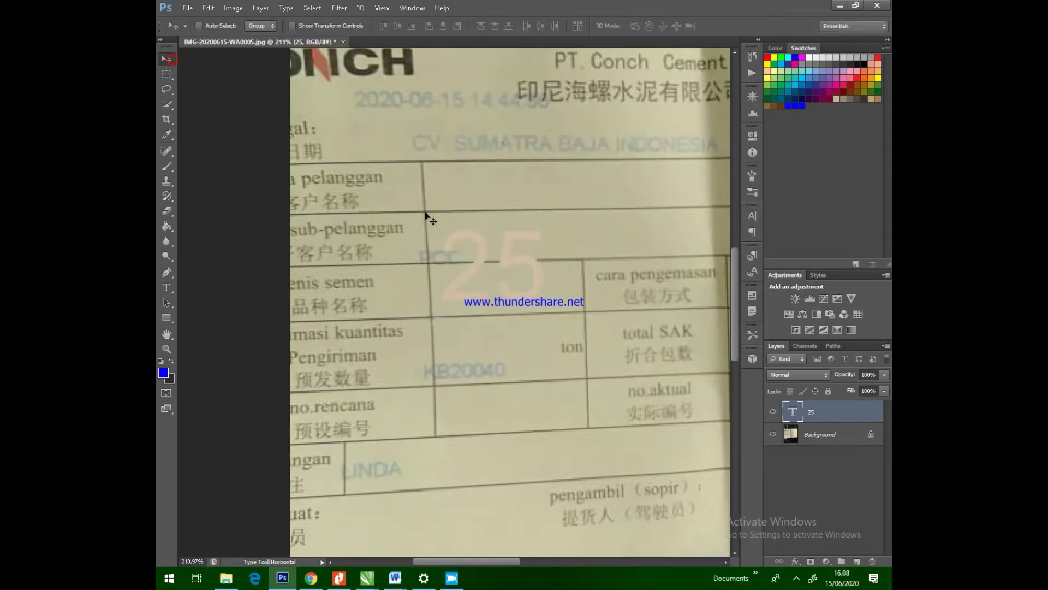
left_click_drag(480, 257, 451, 305)
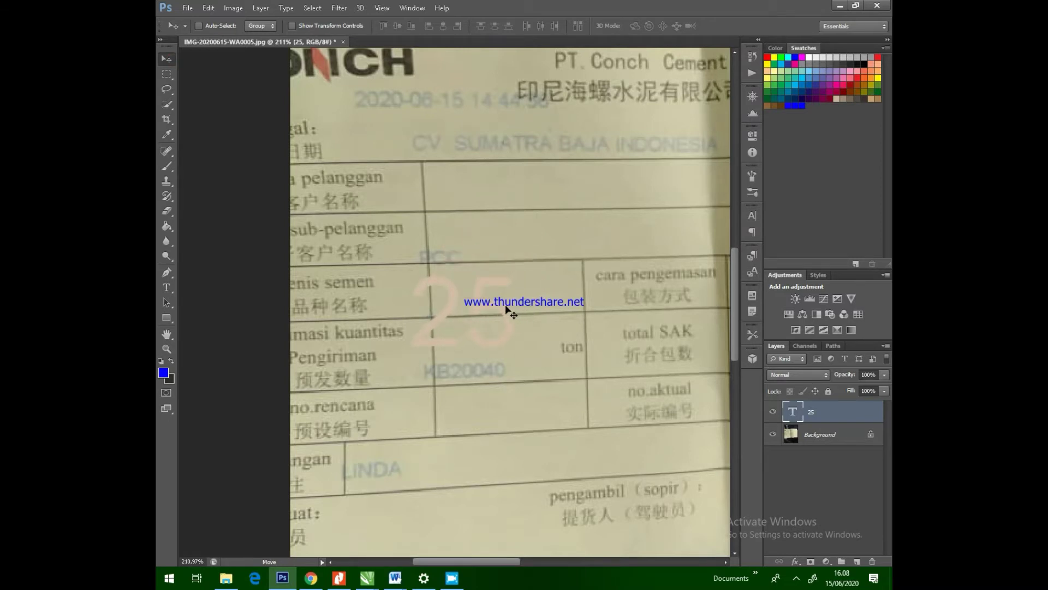
Step: Recolour the 25 text with the grey-green #9b9a85 sampled from the printed date above the table
left_click(167, 287)
left_click(431, 317)
key("ctrl+a")
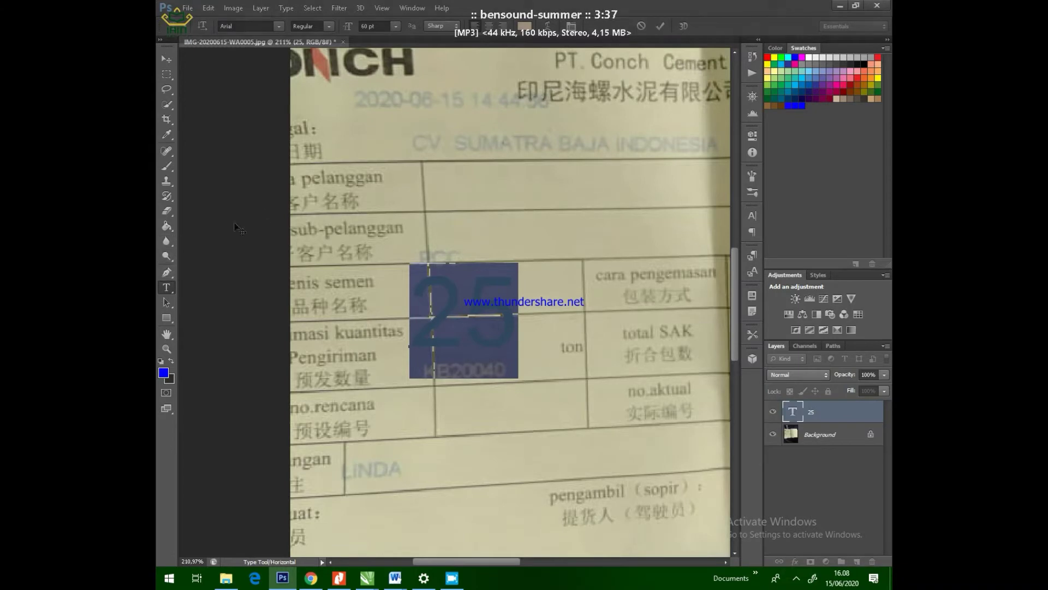
scroll(353, 104, "up", 3)
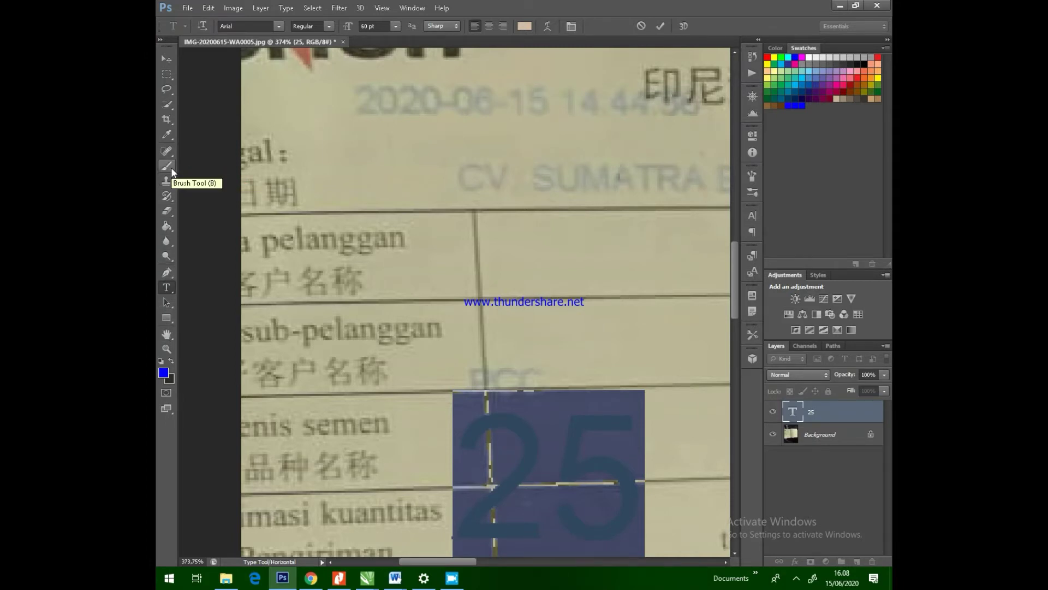
left_click(164, 373)
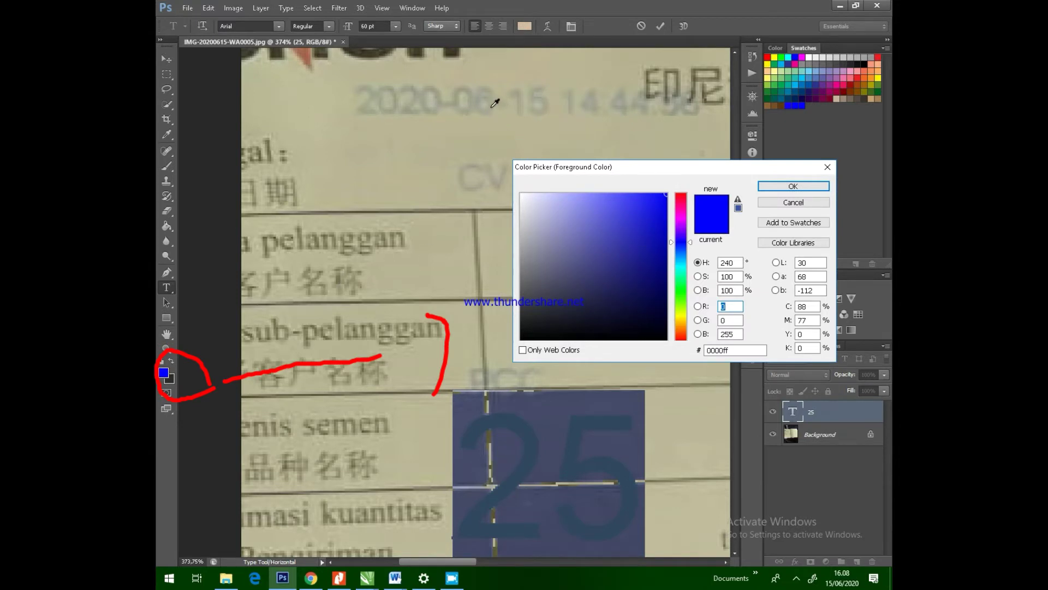
left_click(414, 107)
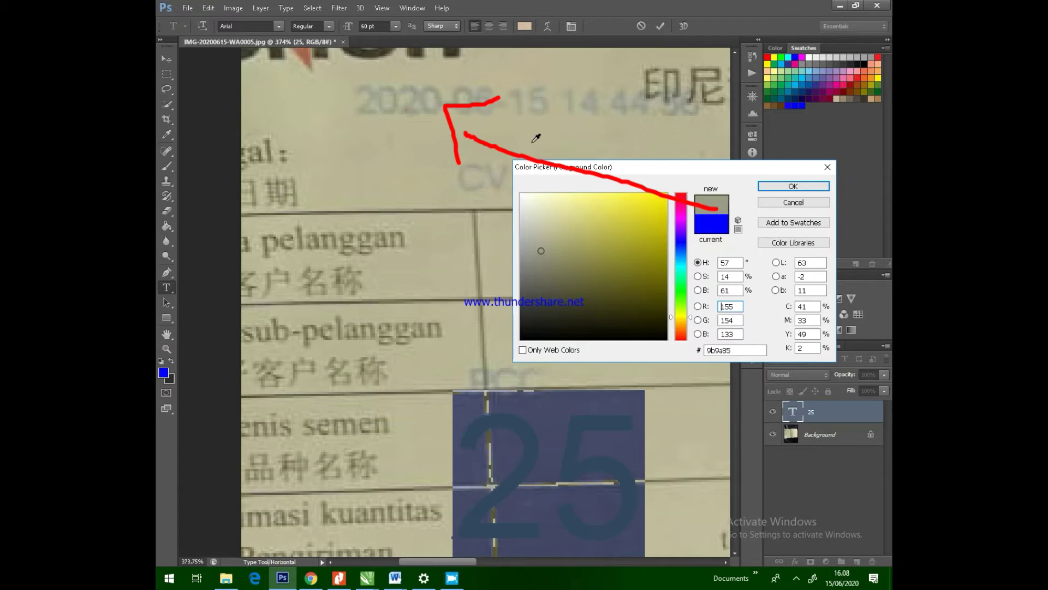
left_click(786, 189)
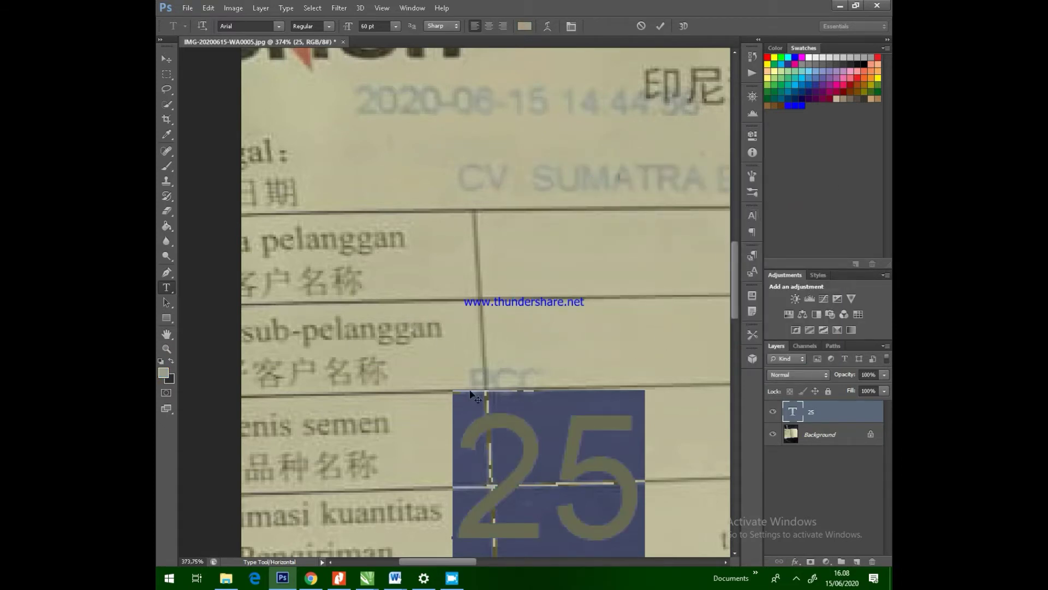
left_click(514, 424)
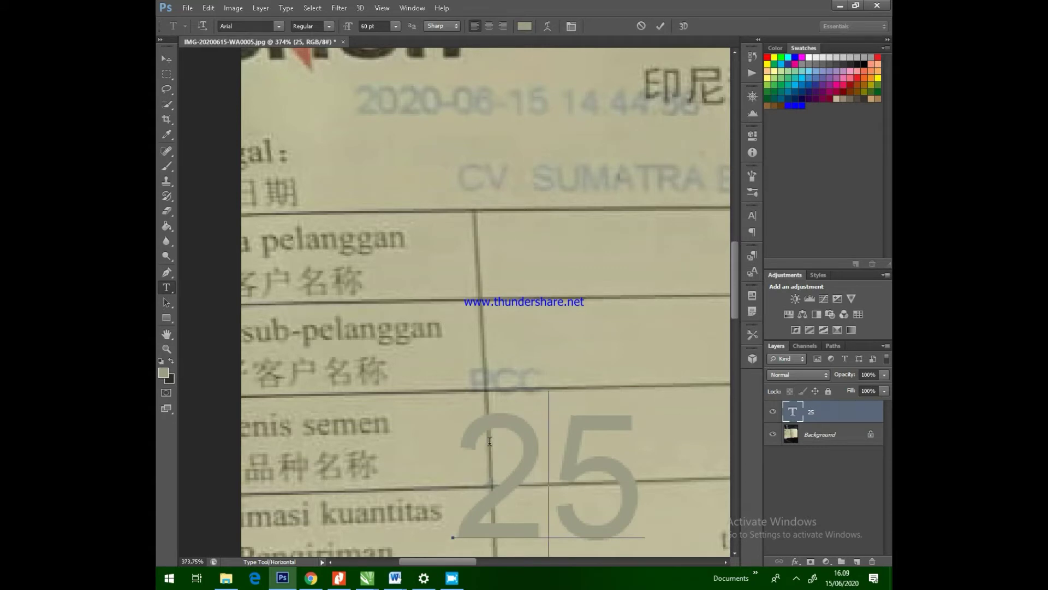
left_click_drag(490, 441, 617, 436)
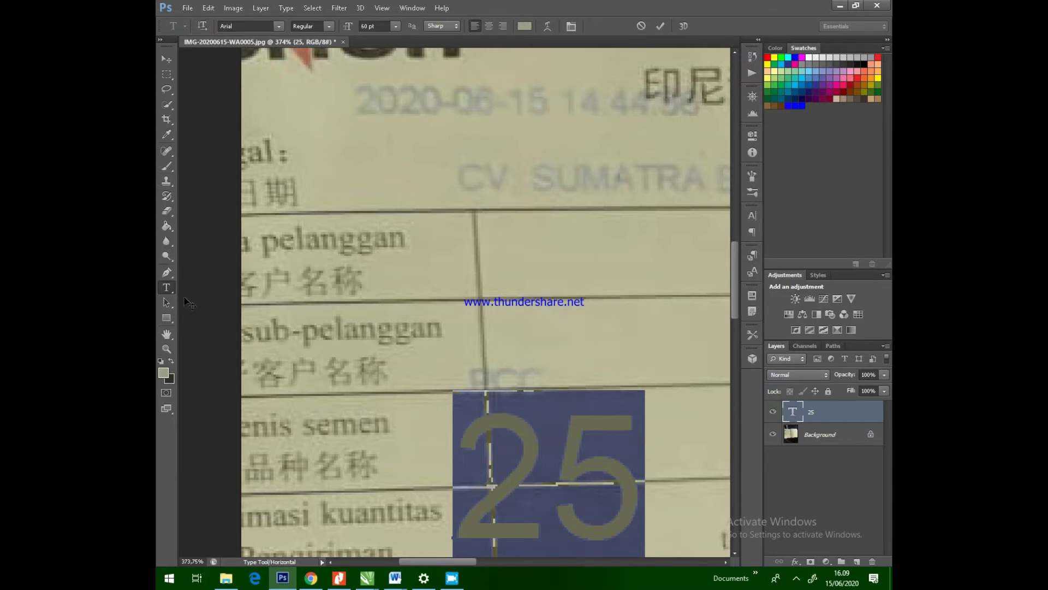
left_click(165, 373)
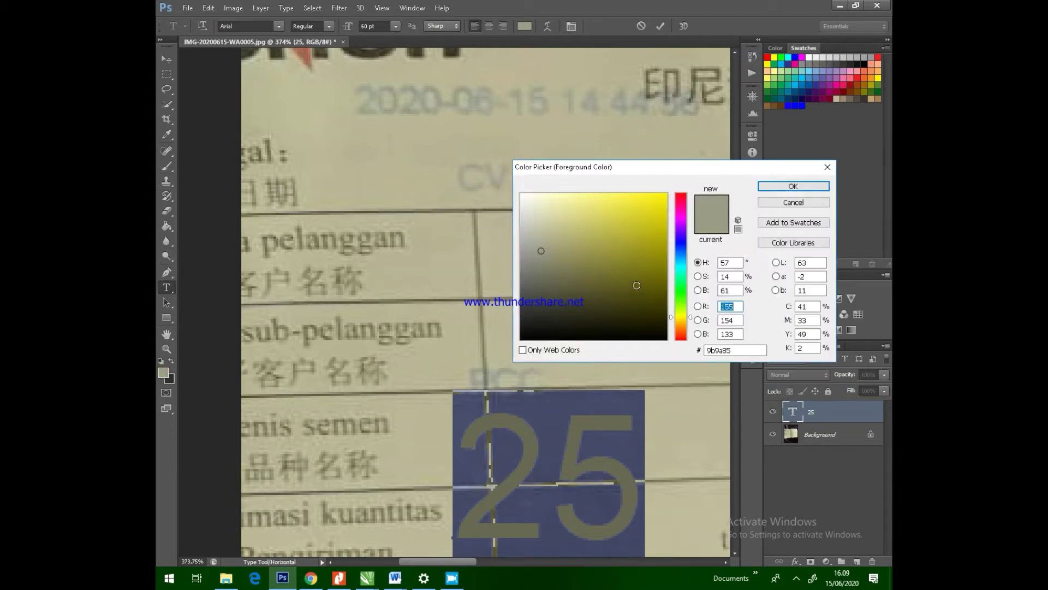
left_click(548, 274)
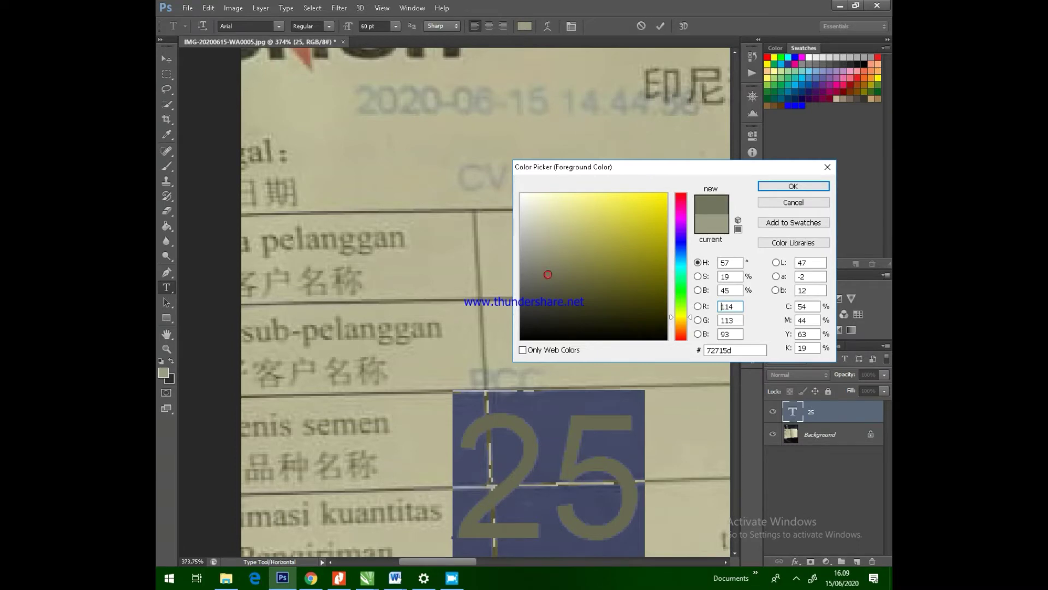
left_click(549, 278)
left_click(367, 88)
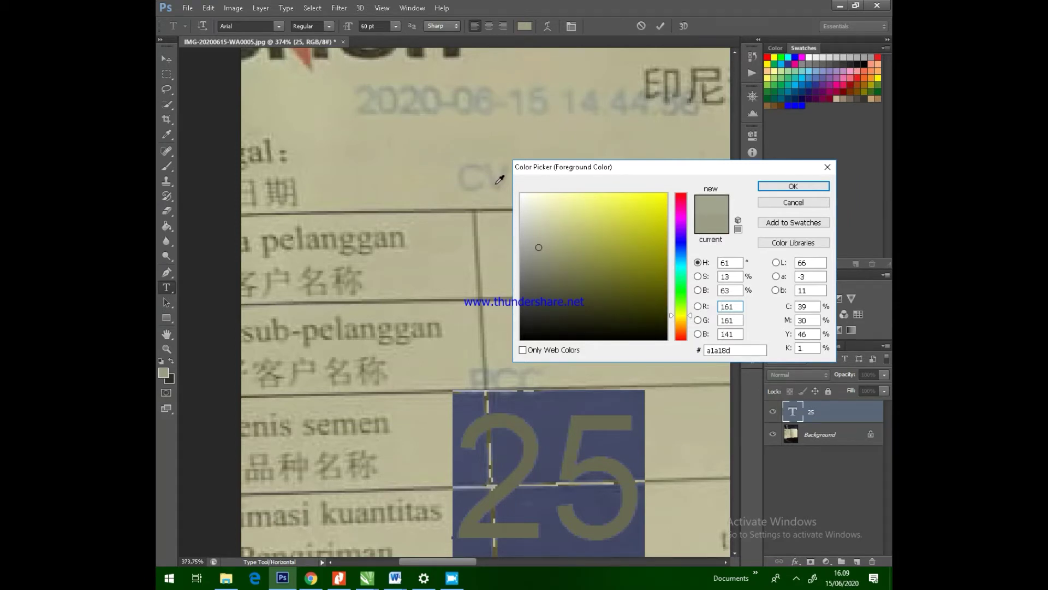
left_click(507, 370)
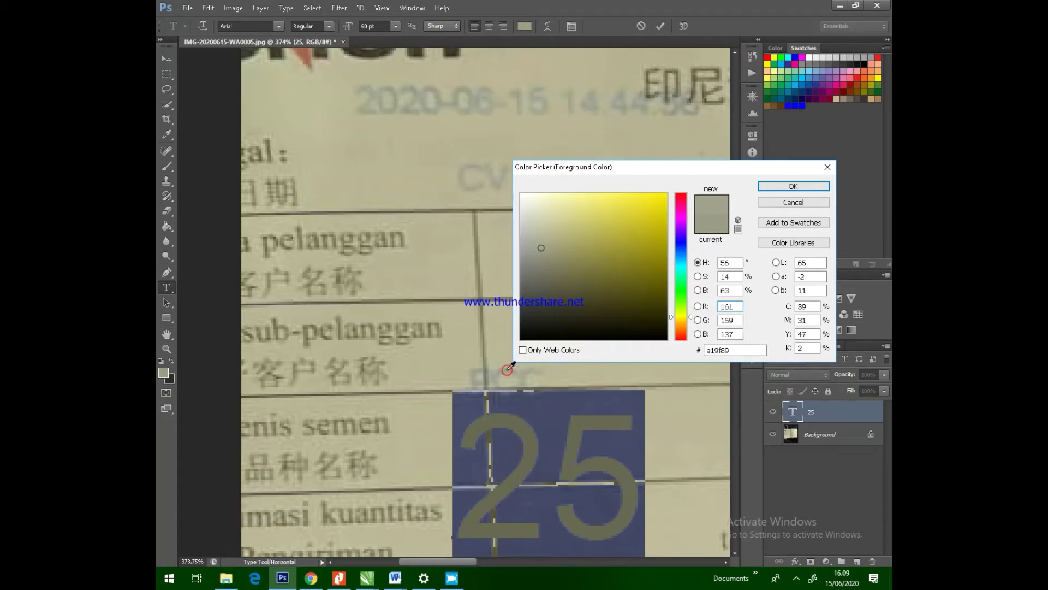
left_click(563, 395)
left_click(618, 397)
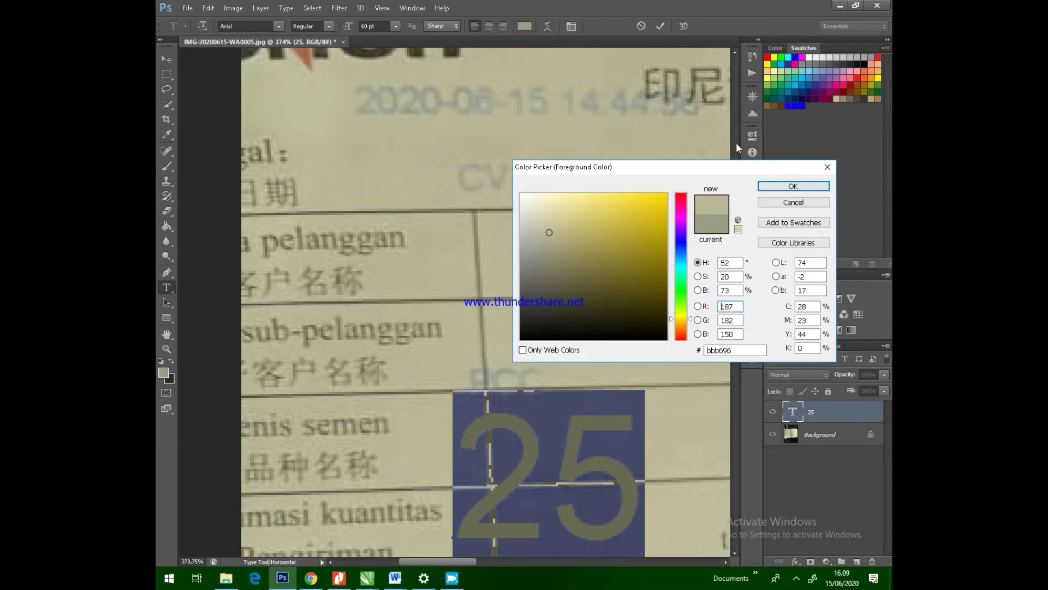
left_click(375, 92)
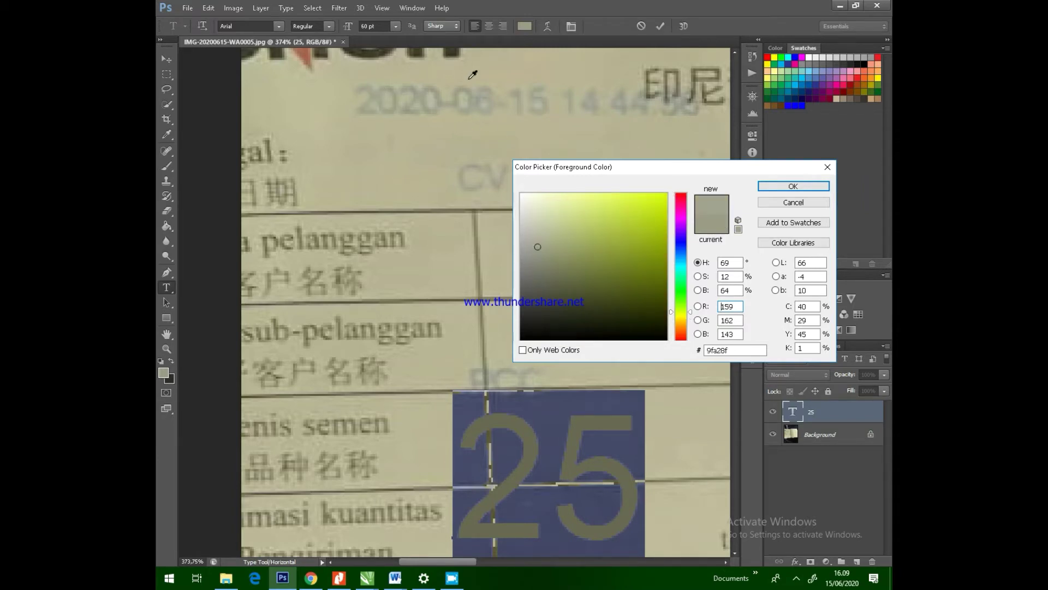
left_click(827, 165)
Step: Recolour the selected 25 text with #9da292 sampled from the printed TLA line above the Conch logo
scroll(476, 158, "up", 5)
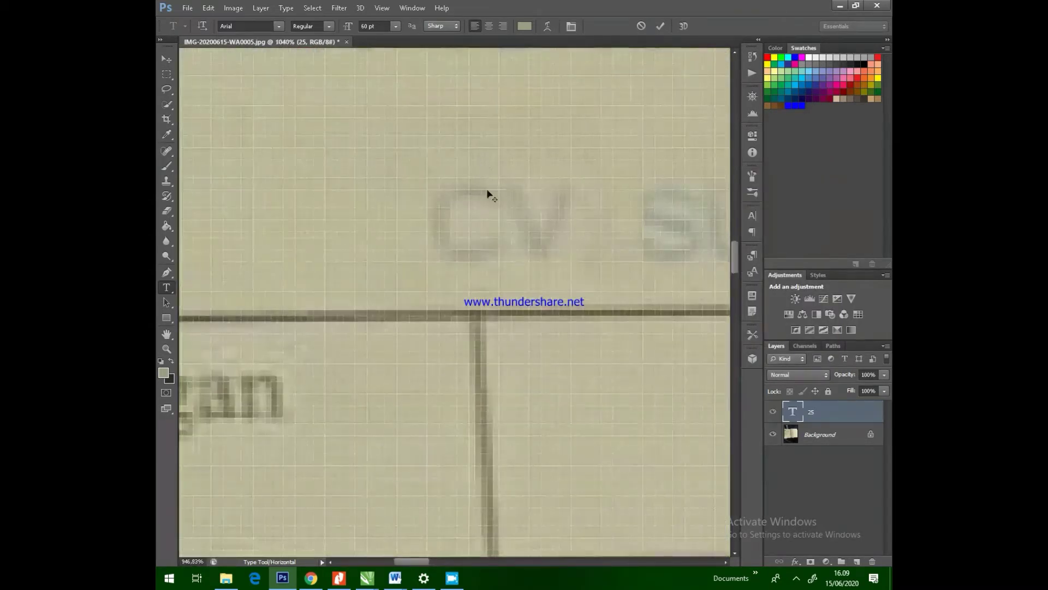
scroll(487, 194, "down", 8)
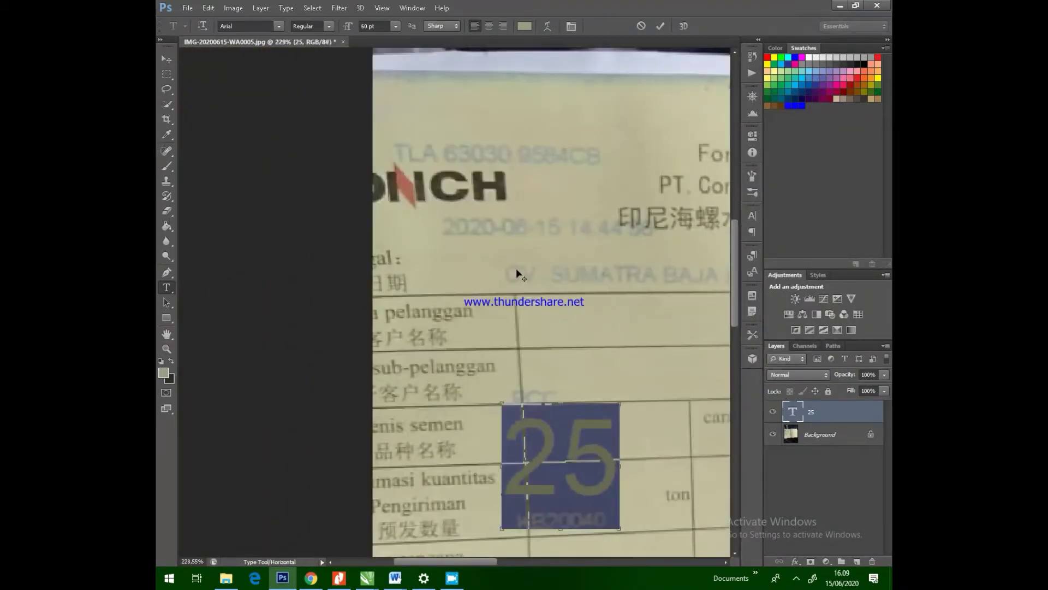
scroll(416, 140, "up", 4)
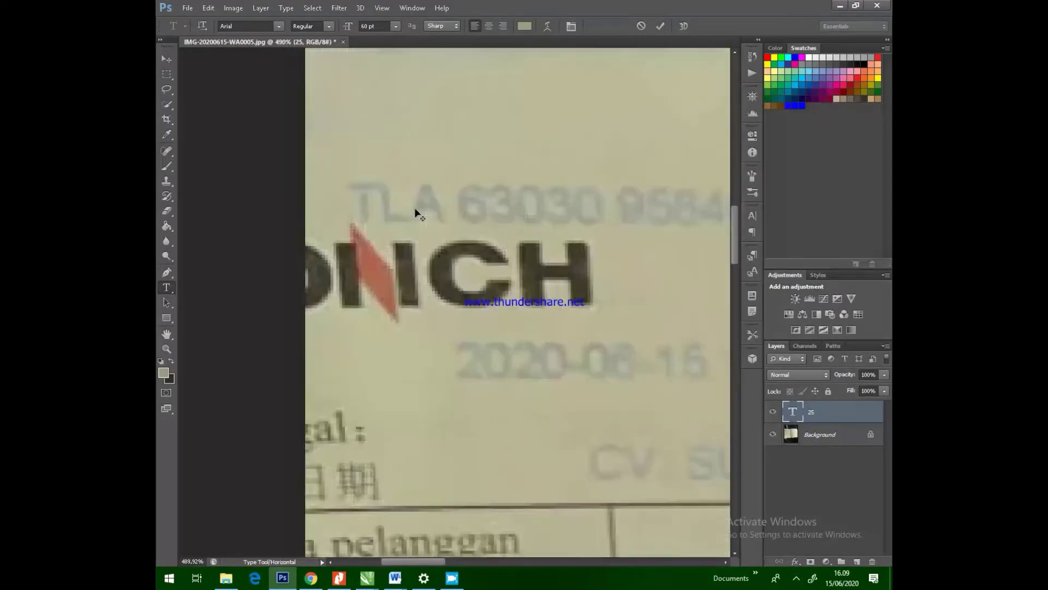
scroll(415, 211, "down", 1)
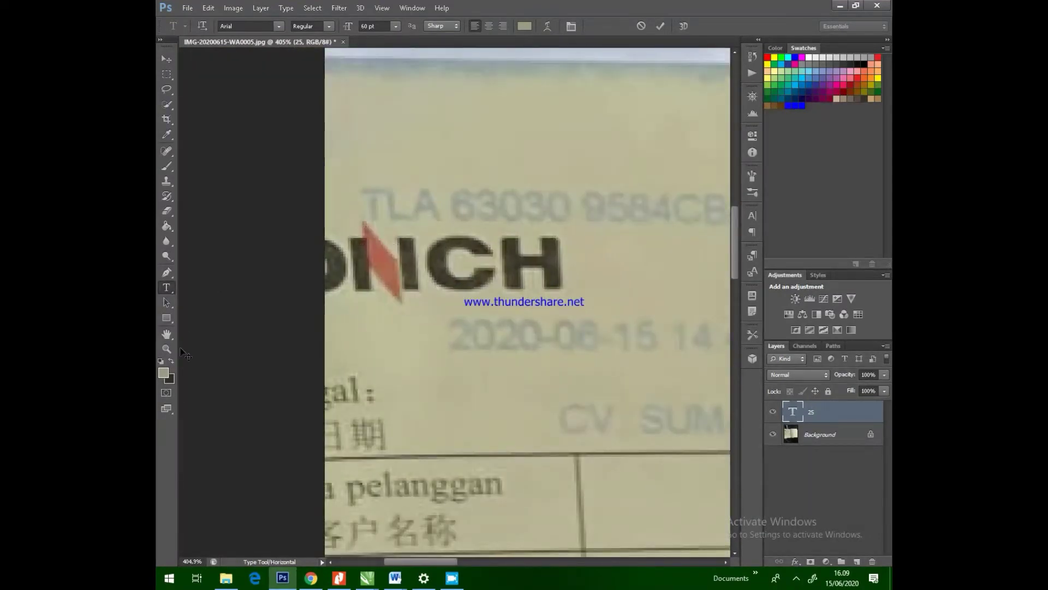
left_click(165, 373)
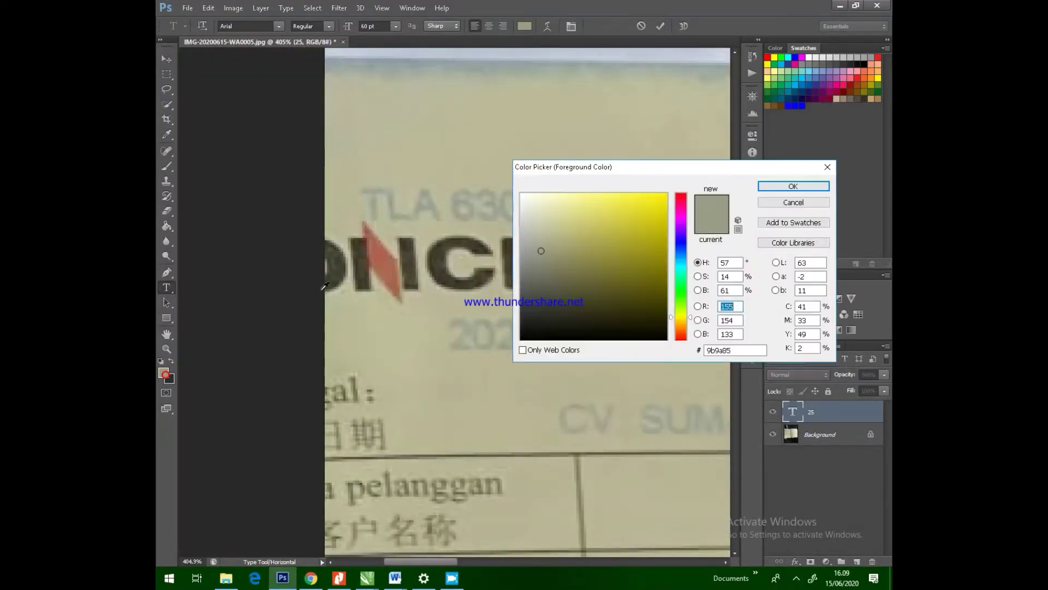
left_click(431, 204)
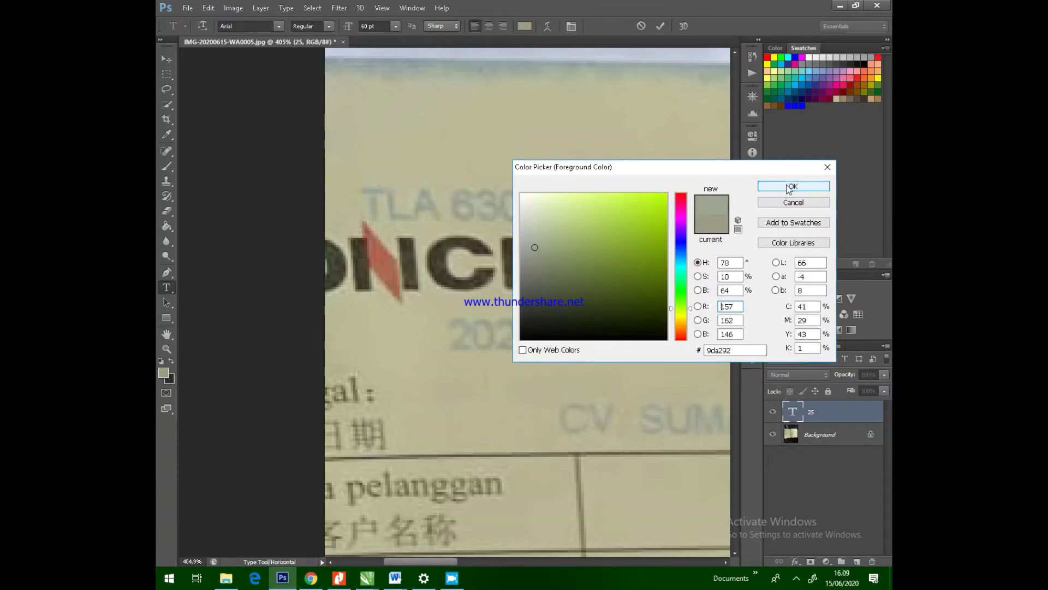
left_click(787, 185)
scroll(452, 297, "down", 1)
scroll(464, 297, "down", 5)
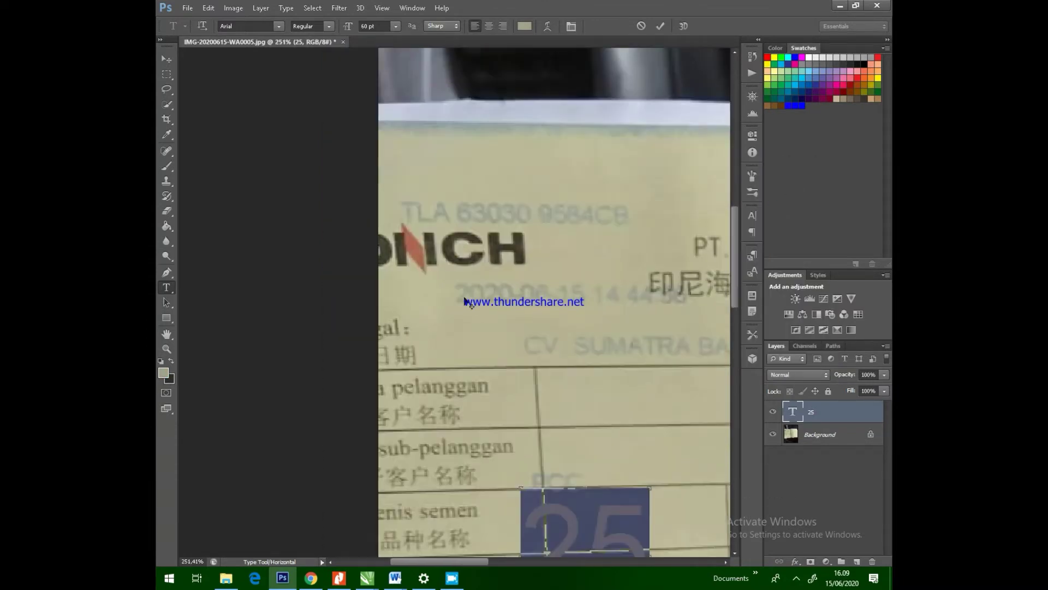
left_click(548, 383)
left_click(554, 438)
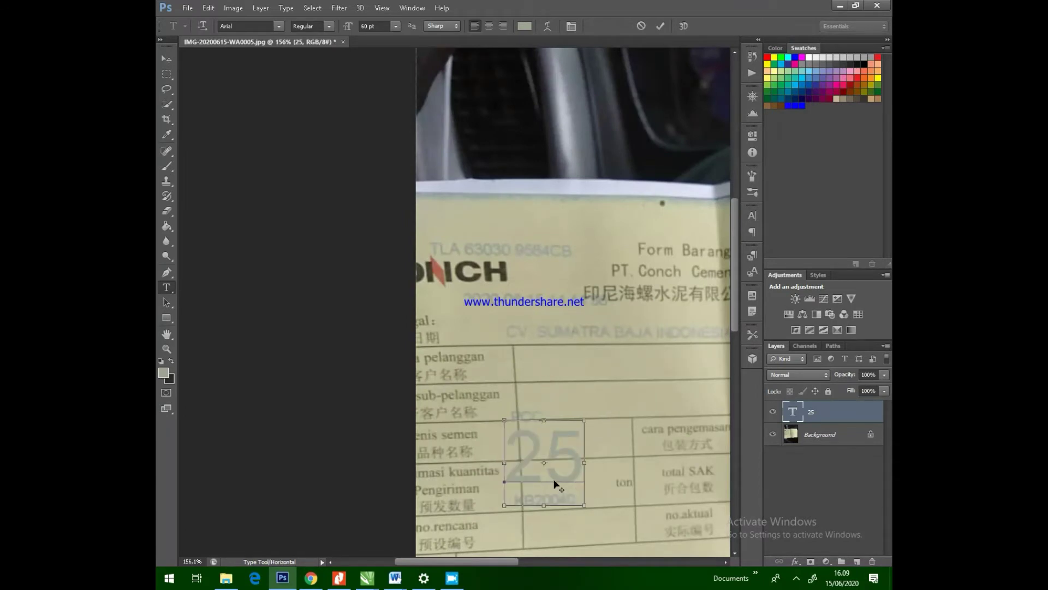
Step: Darken the 25 text to the grey-green #848977
left_click_drag(522, 454, 580, 452)
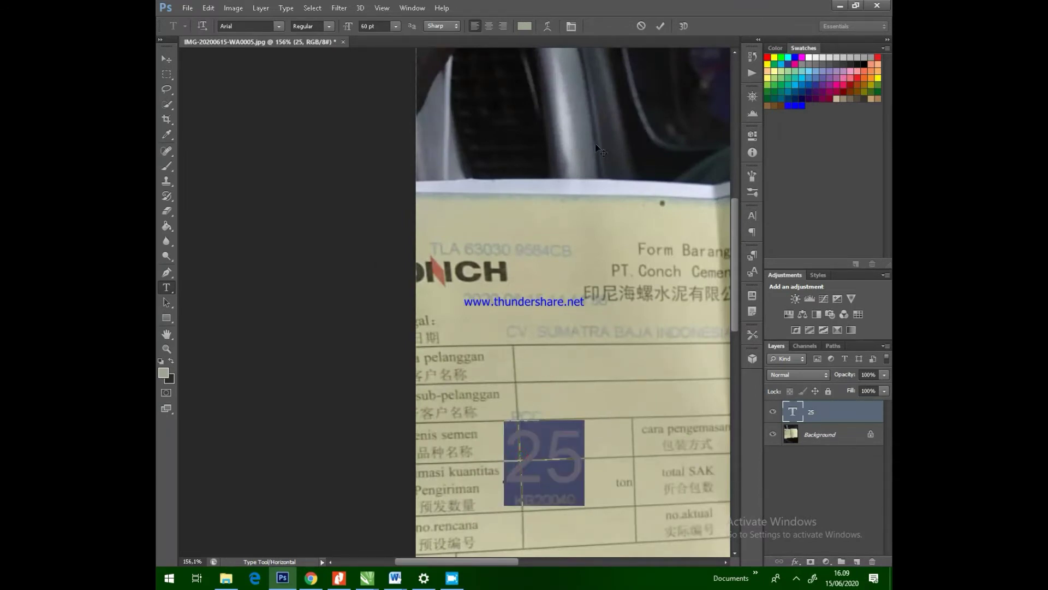
left_click(167, 373)
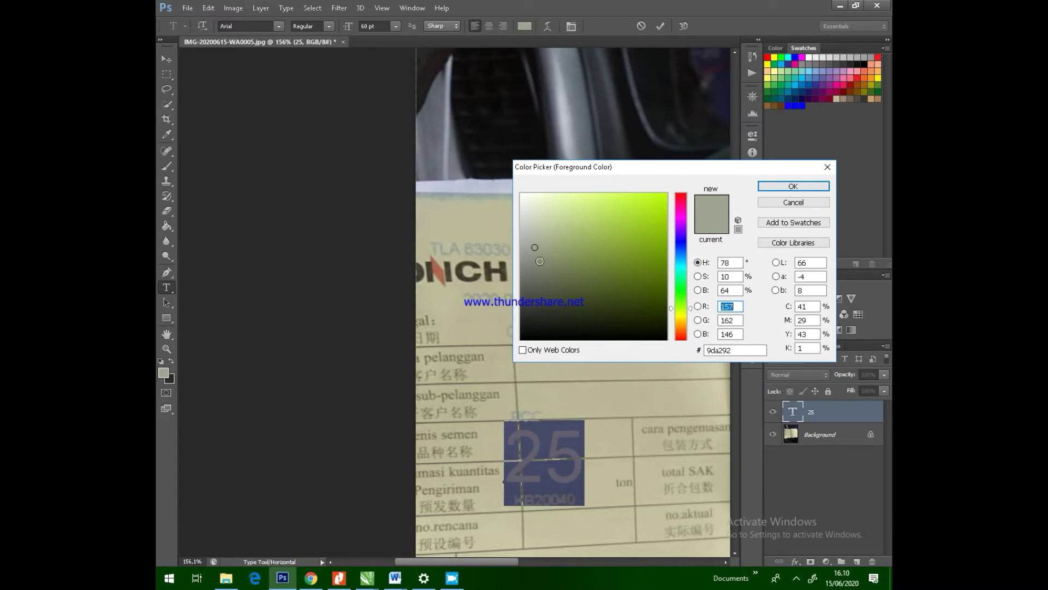
left_click(540, 261)
left_click(805, 188)
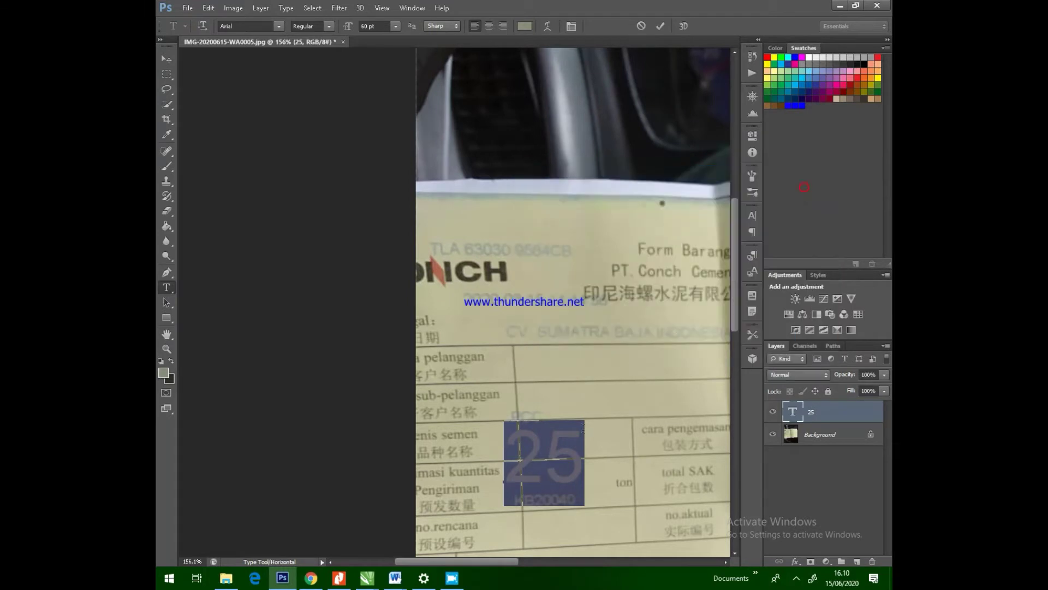
left_click(573, 464)
key("ctrl+a")
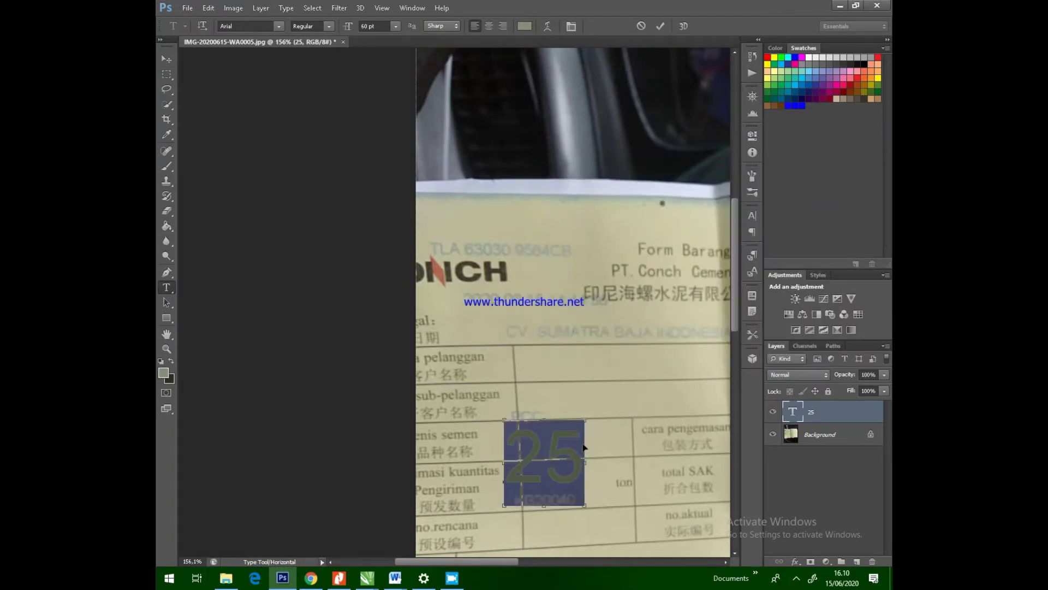
left_click(614, 451)
left_click(588, 460)
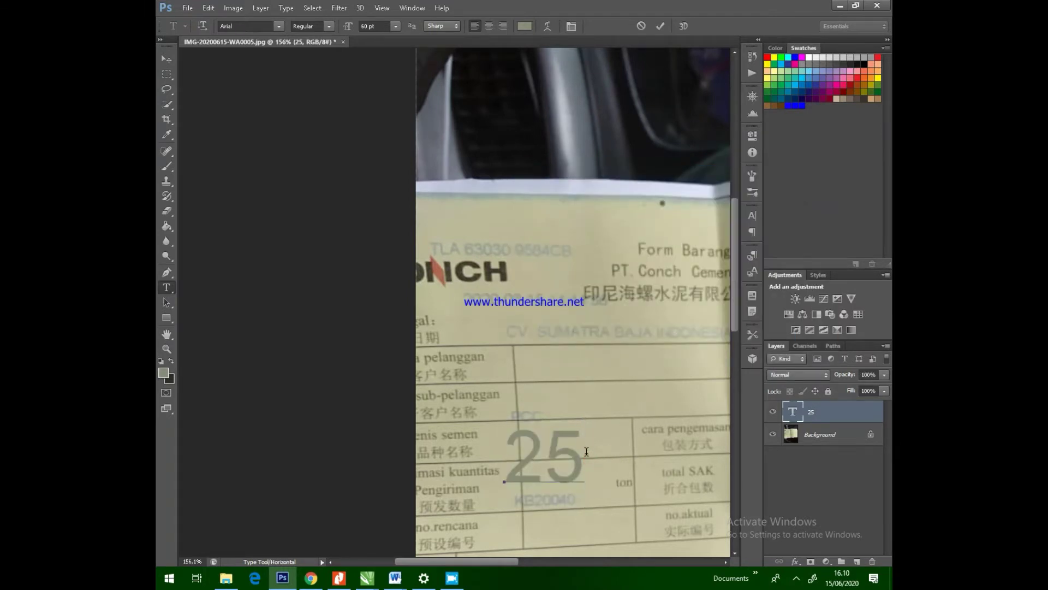
Step: Restrict the colour choice to web colours and set the 25 text to the neutral grey #999999
left_click_drag(588, 452, 518, 449)
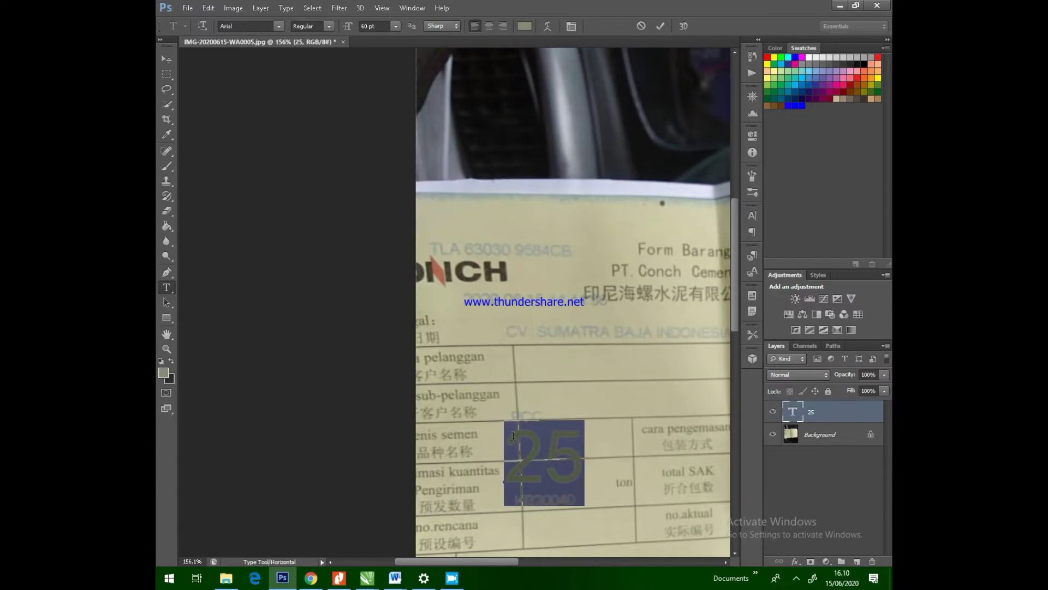
left_click(166, 373)
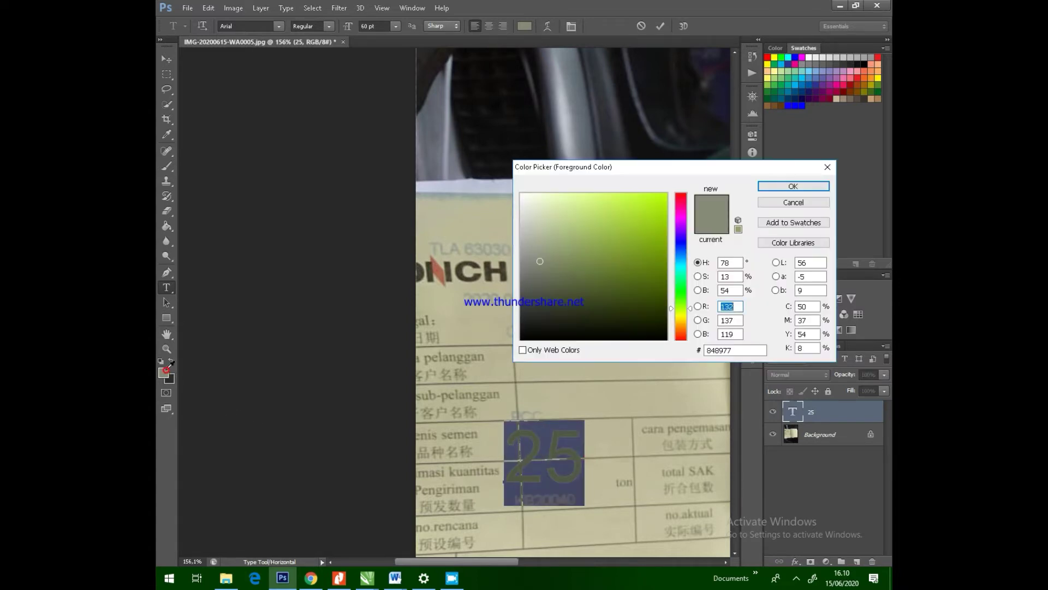
left_click(522, 350)
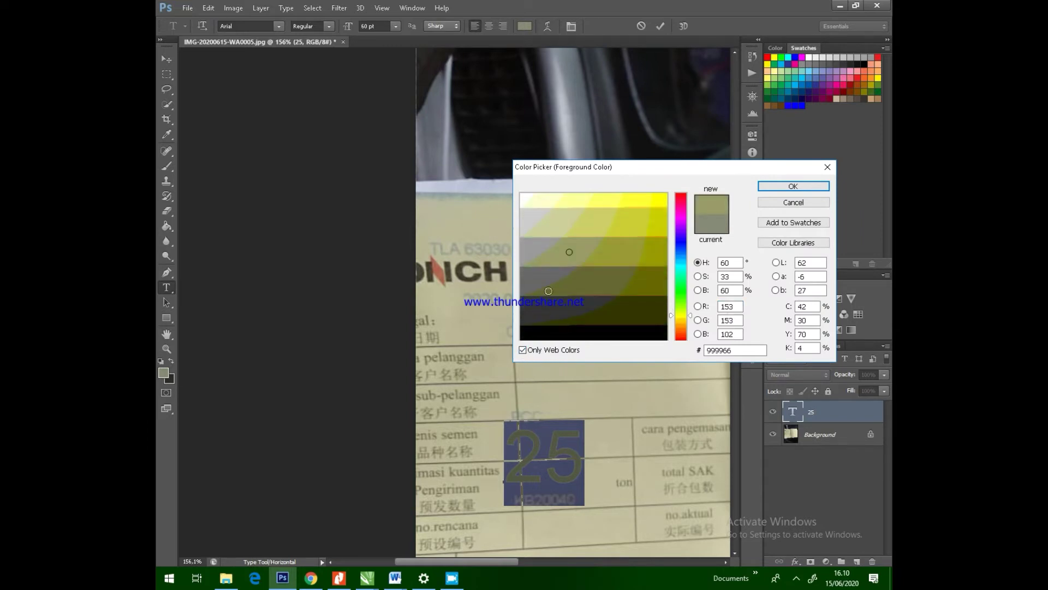
left_click(549, 249)
left_click(550, 250)
left_click(543, 255)
left_click(542, 254)
left_click(793, 186)
left_click(580, 470)
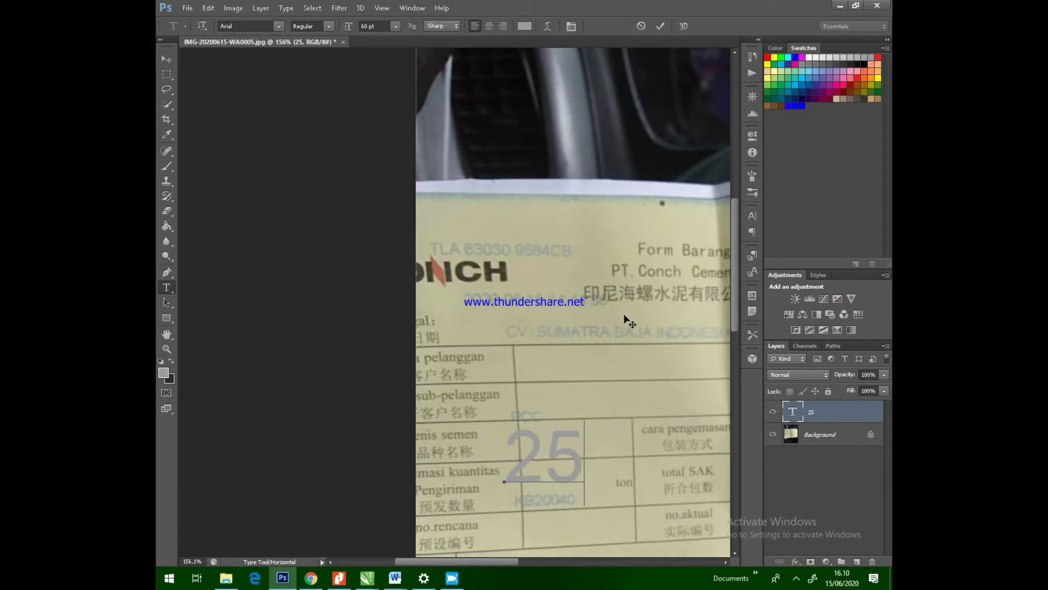
Step: Turn off the web-colours-only restriction and set the 25 text to the darker grey #777575
left_click_drag(587, 448, 504, 453)
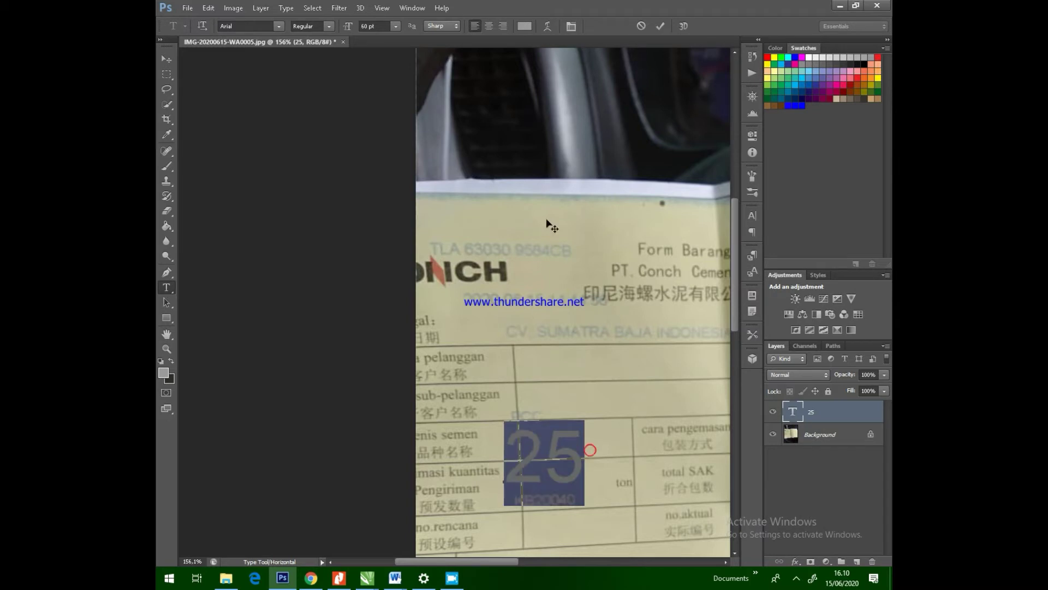
left_click(164, 373)
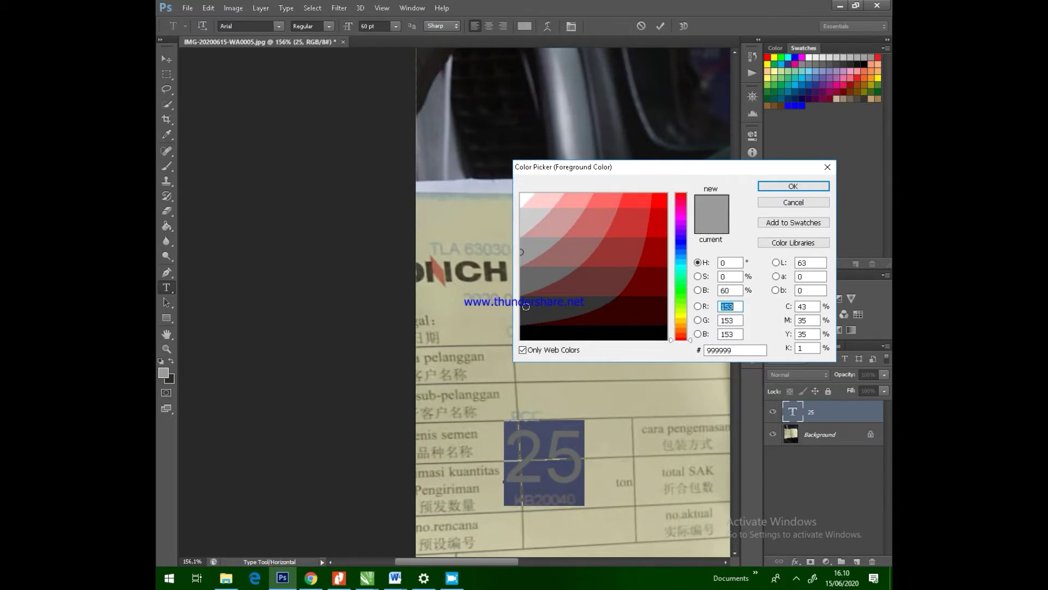
left_click(166, 373)
left_click(522, 350)
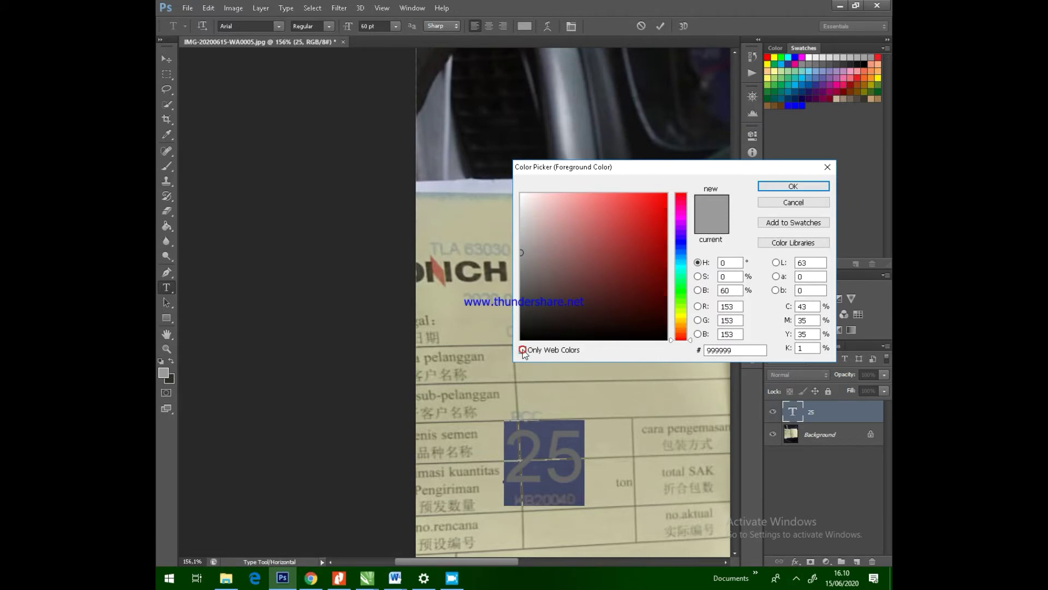
left_click(523, 350)
left_click(522, 350)
left_click(523, 272)
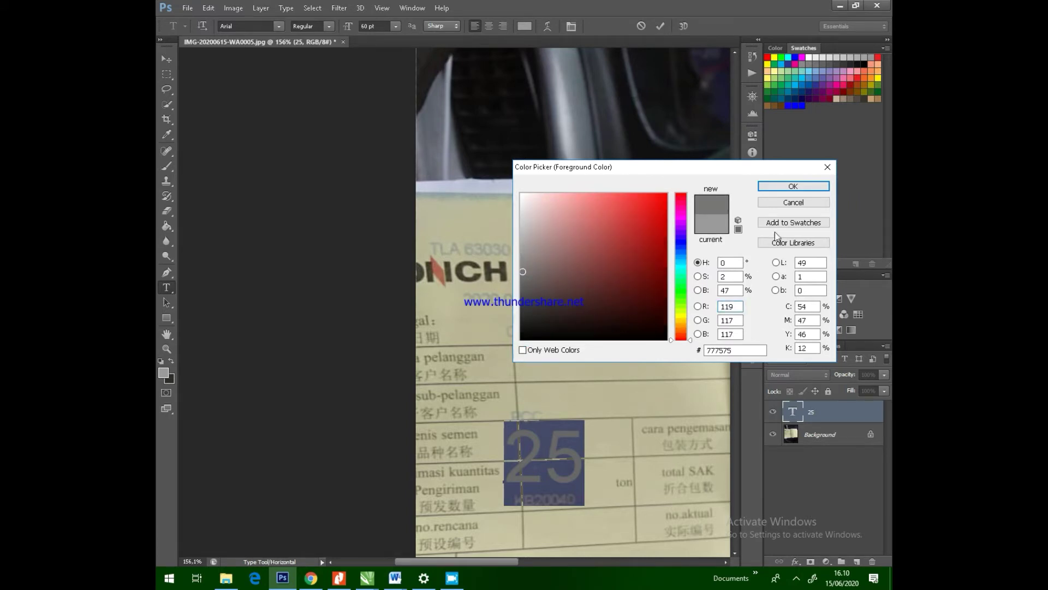
left_click(785, 189)
left_click(588, 449)
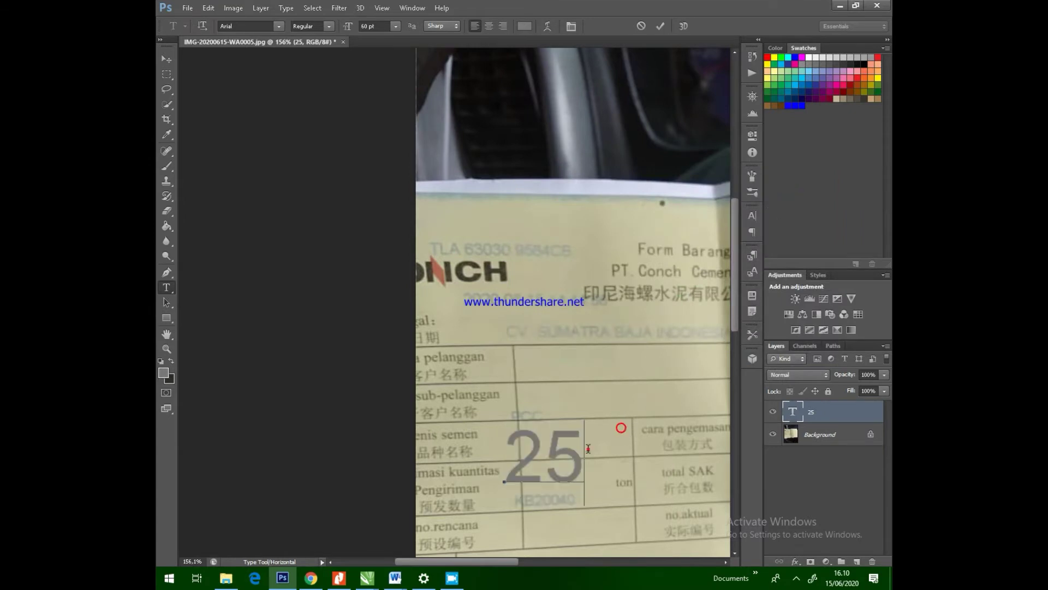
Step: Recolour the 25 text to the blue-grey #566065
double_click(599, 453)
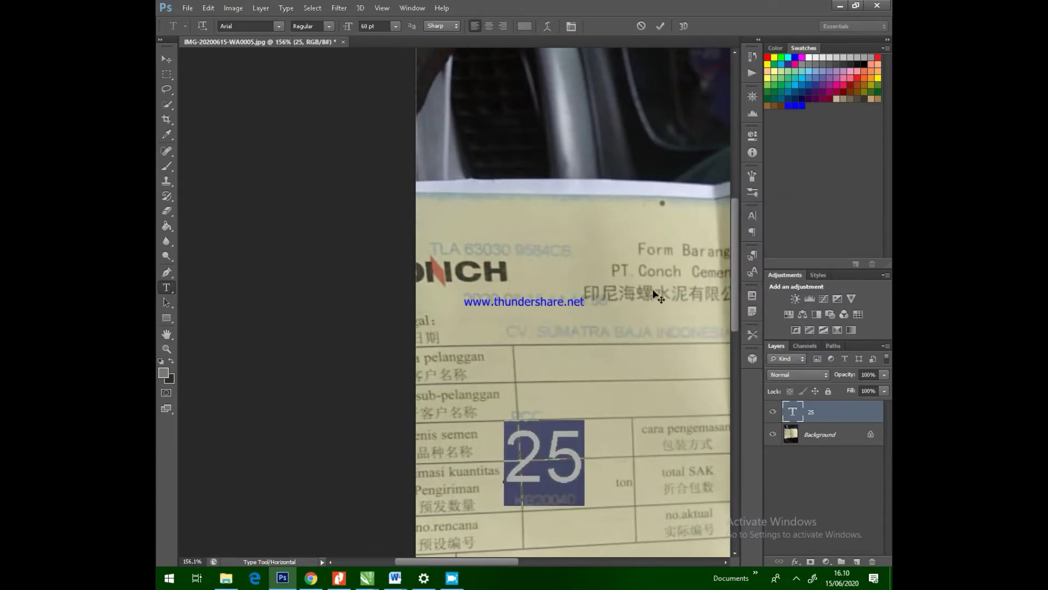
key("ctrl")
key("ctrl")
key("ctrl")
key("ctrl")
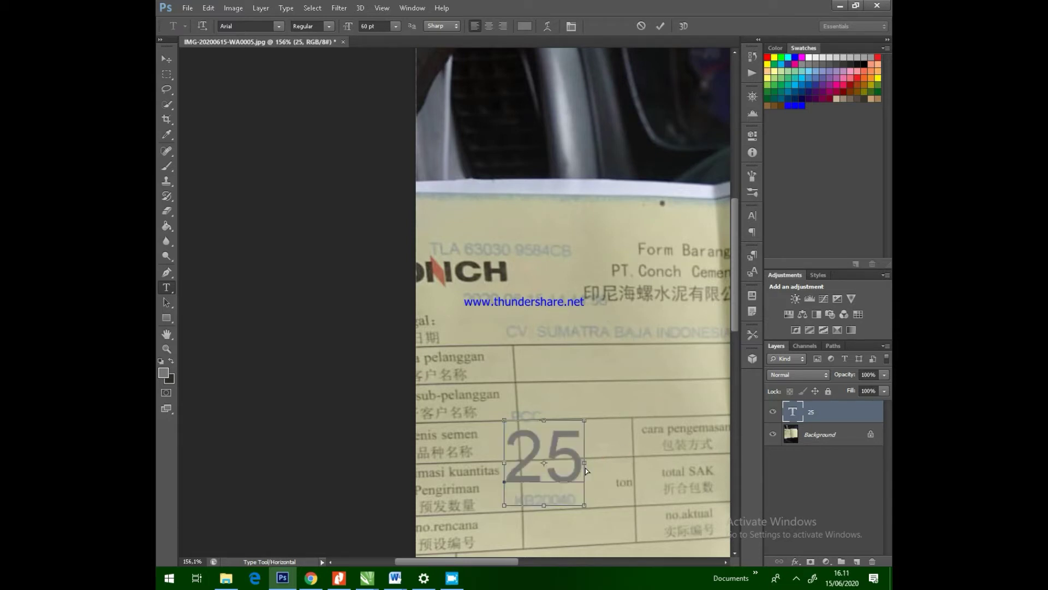
left_click(585, 467)
left_click_drag(567, 459, 512, 460)
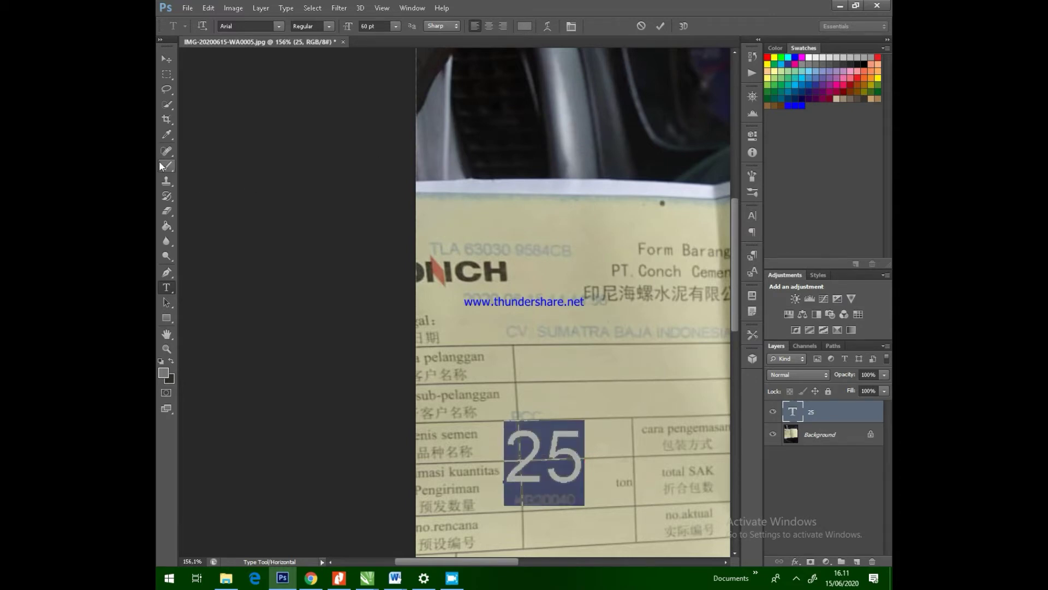
left_click(167, 371)
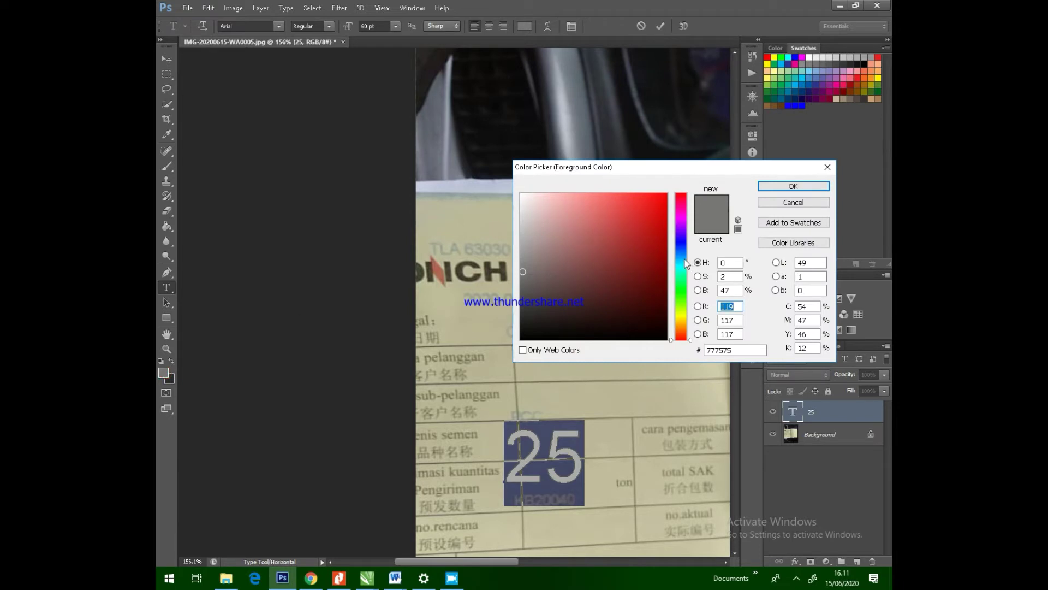
left_click(682, 260)
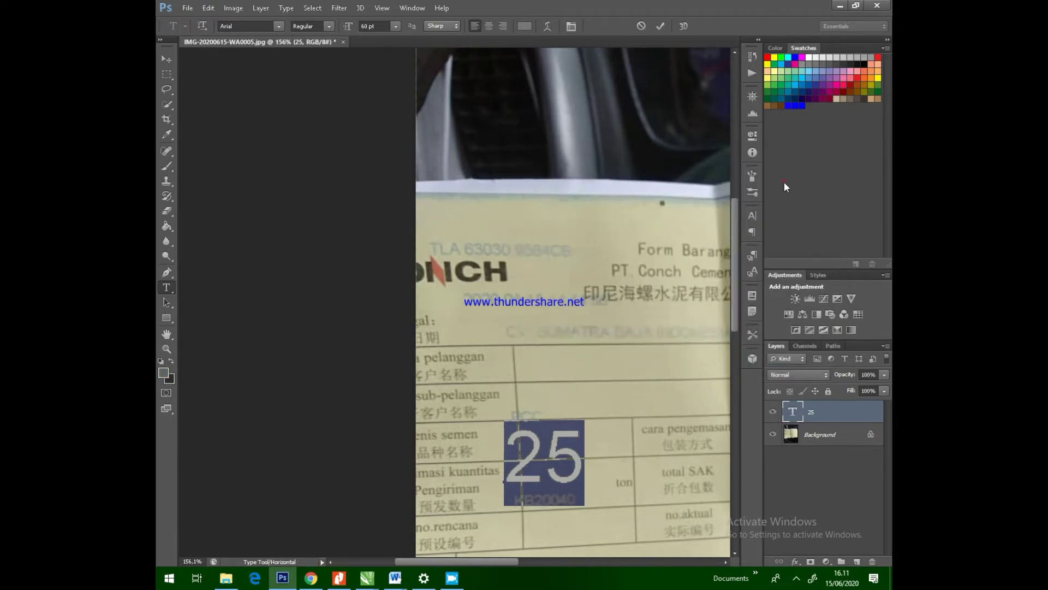
left_click(786, 185)
left_click(630, 458)
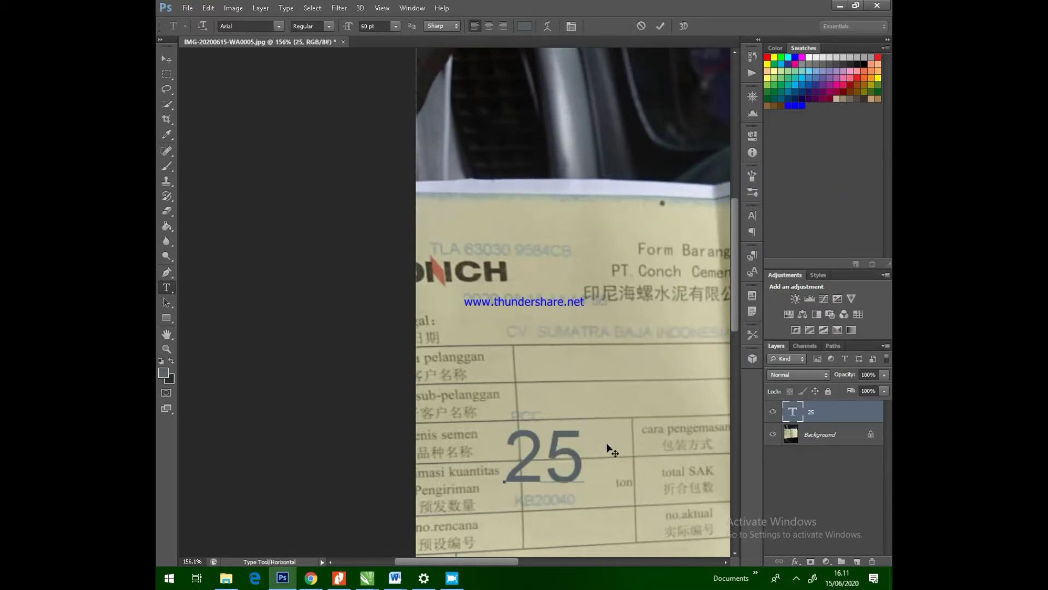
Step: Darken the 25 text to the deeper blue-grey #3a474c
key("shift+Left")
key("shift+Left")
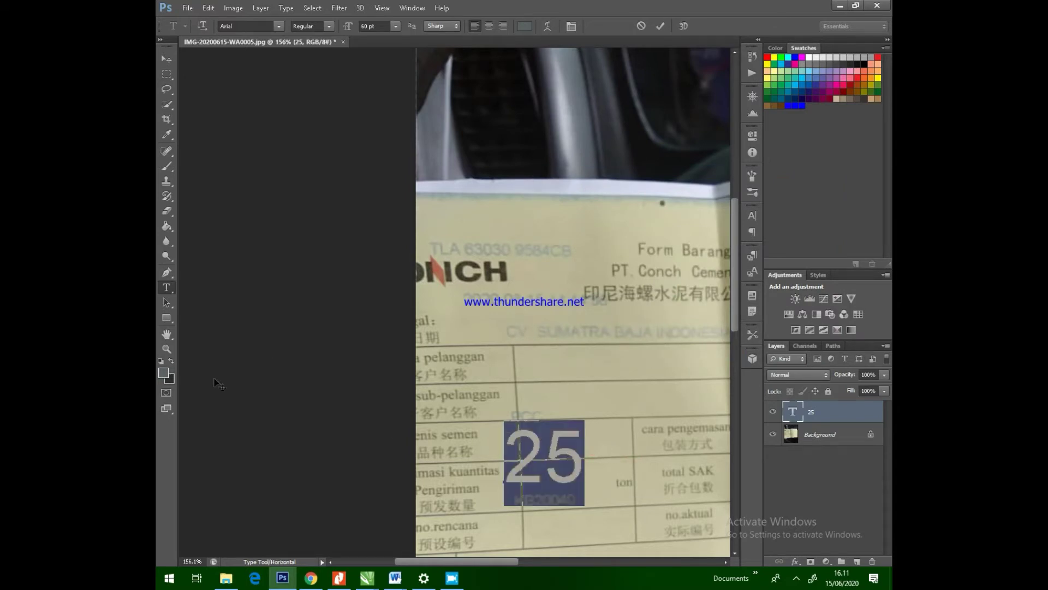
left_click(164, 373)
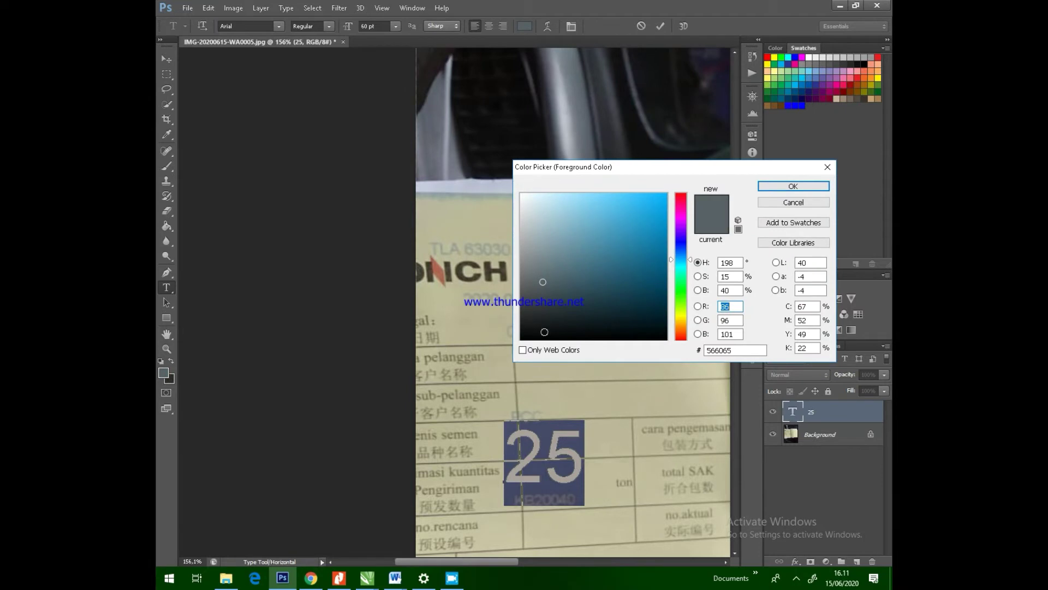
left_click(559, 297)
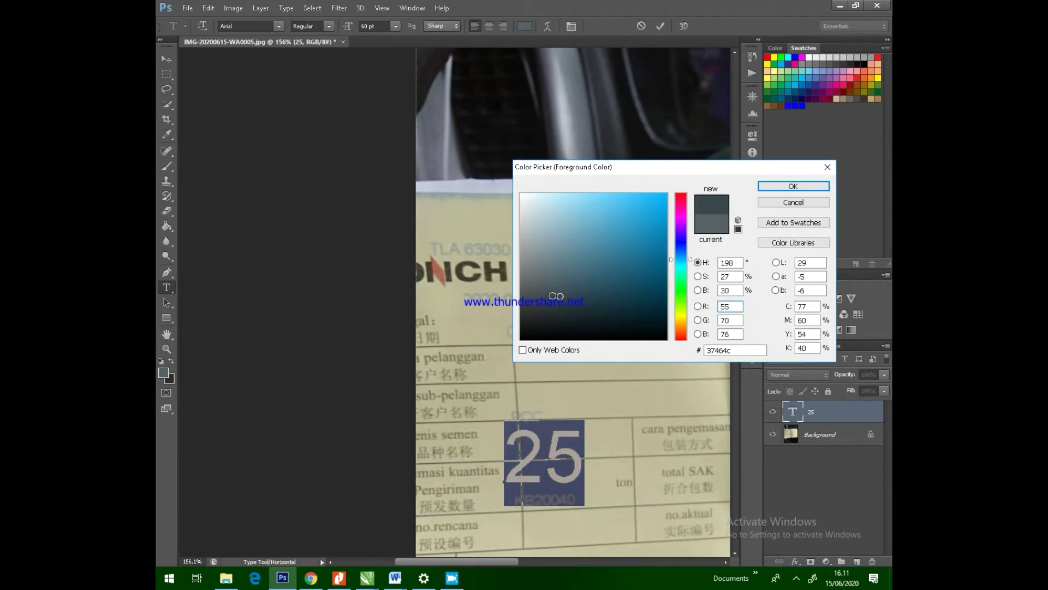
left_click(550, 290)
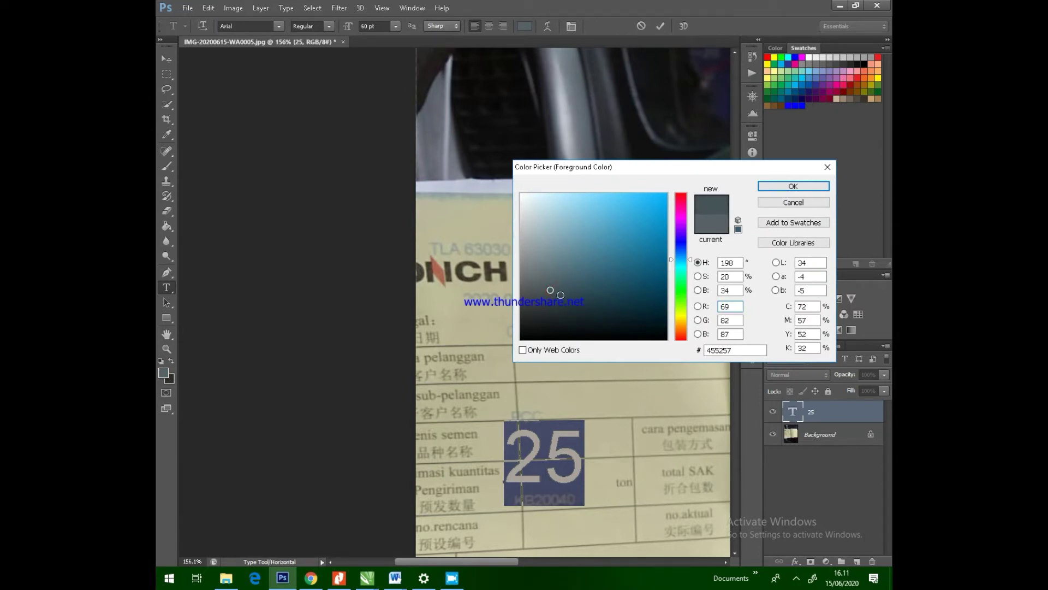
left_click(777, 187)
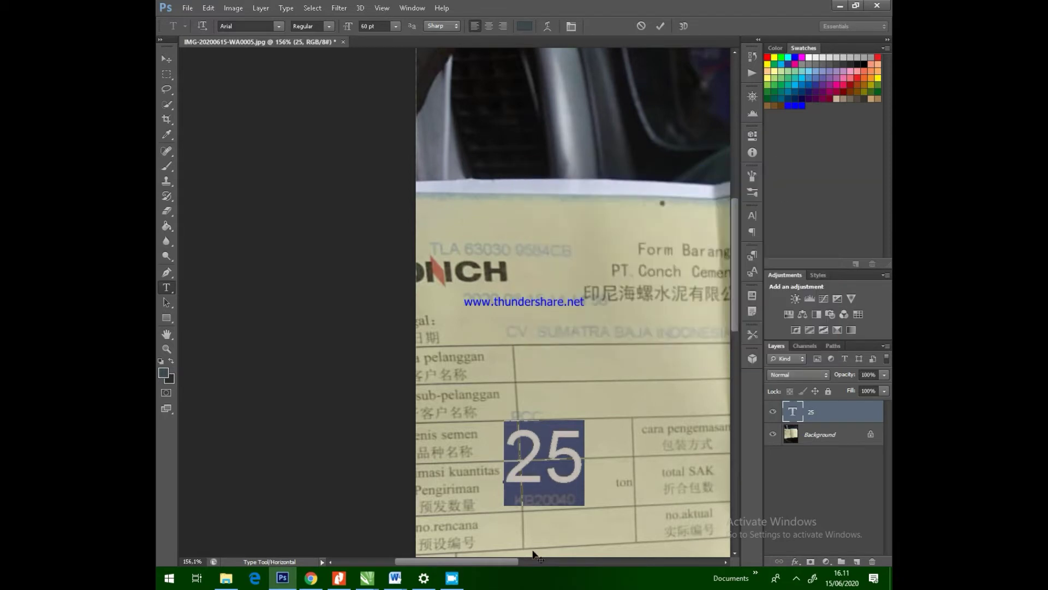
left_click(600, 459)
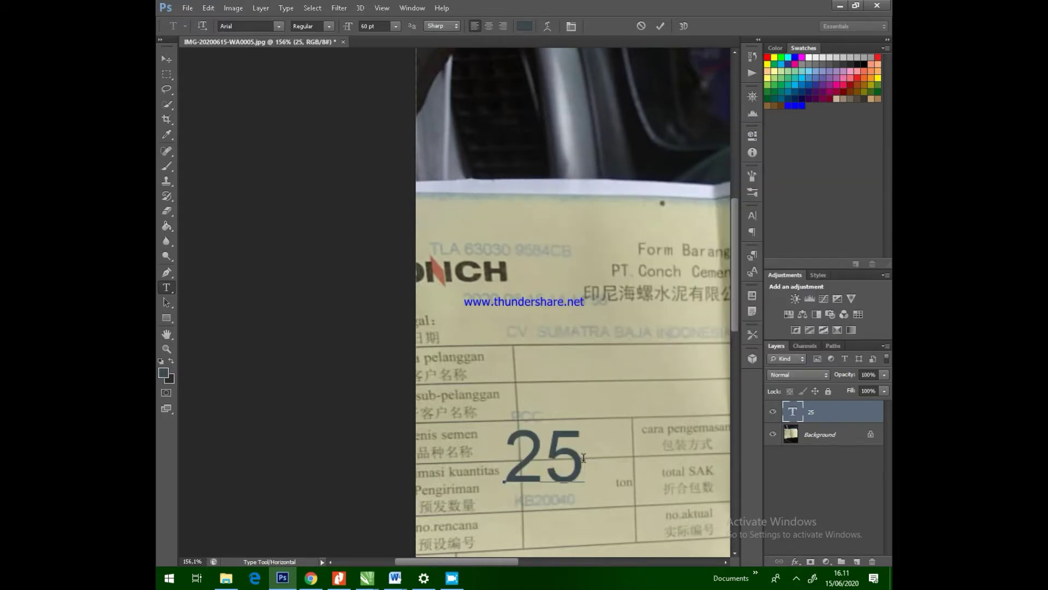
double_click(585, 457)
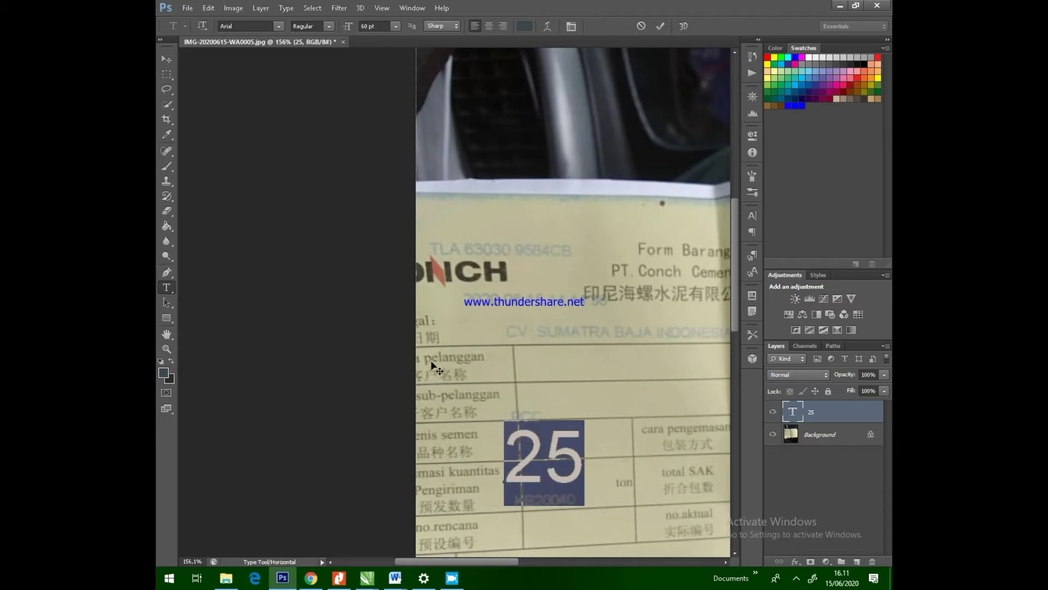
left_click(164, 373)
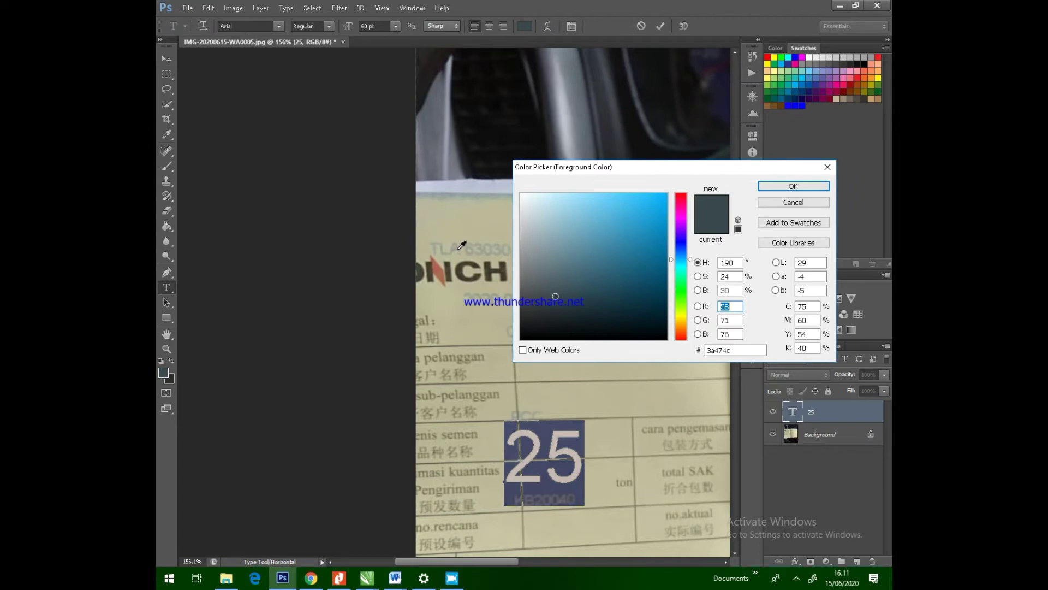
left_click(460, 249)
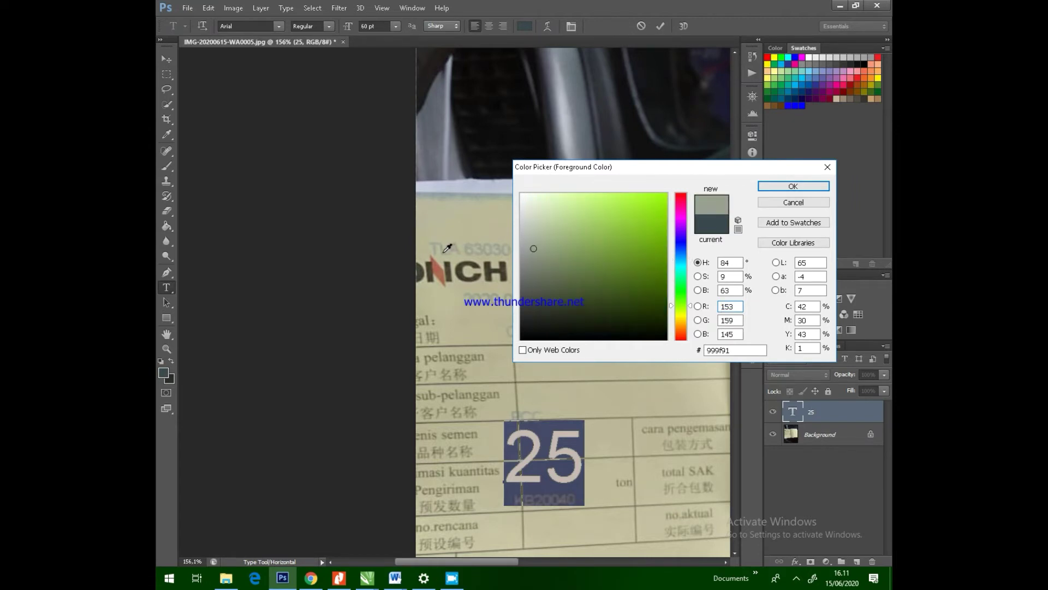
left_click(442, 252)
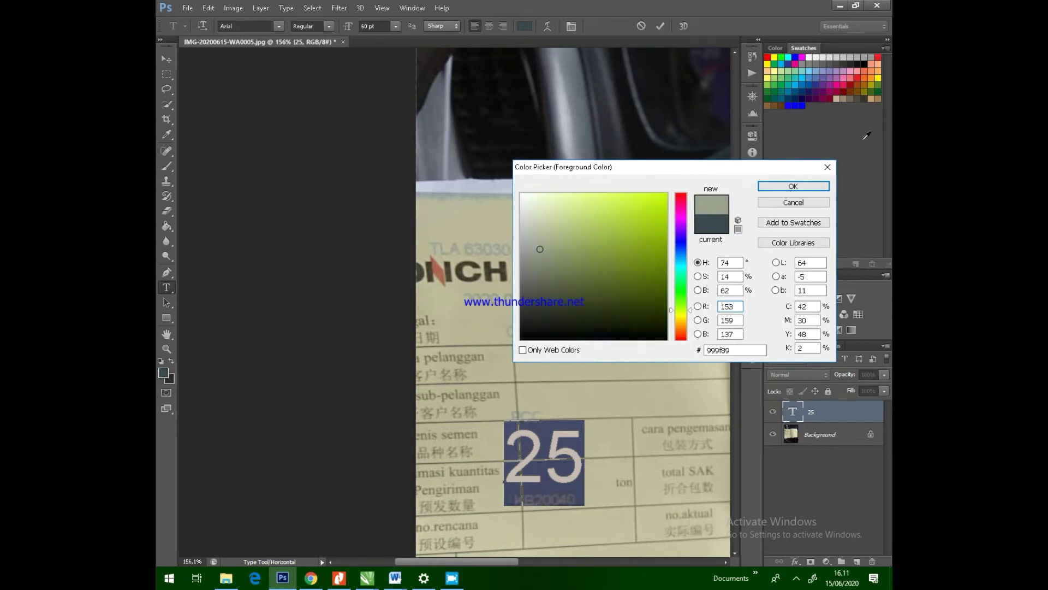
left_click(826, 169)
Step: Recolour the selected 25 text with #a1a395 sampled from the first 9 after 63030 in the printed TLA line
scroll(493, 257, "up", 5)
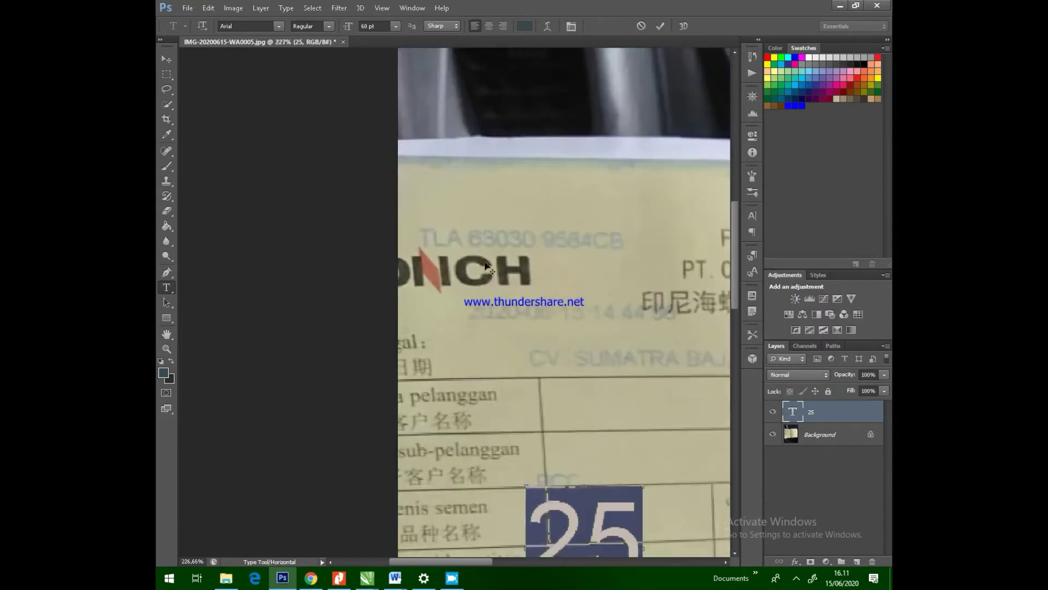
scroll(446, 202, "up", 4)
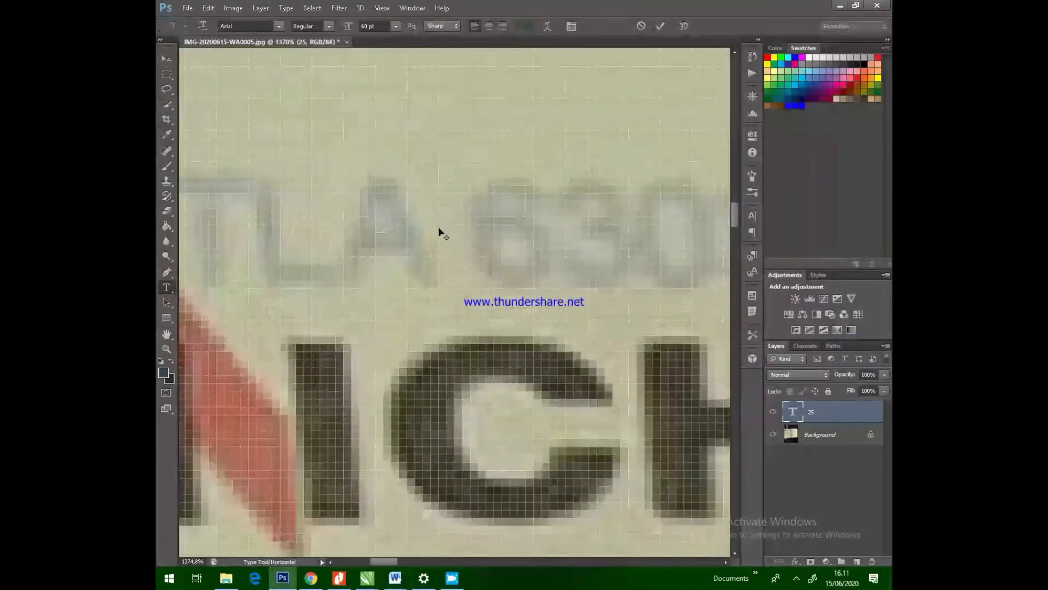
scroll(455, 251, "down", 4)
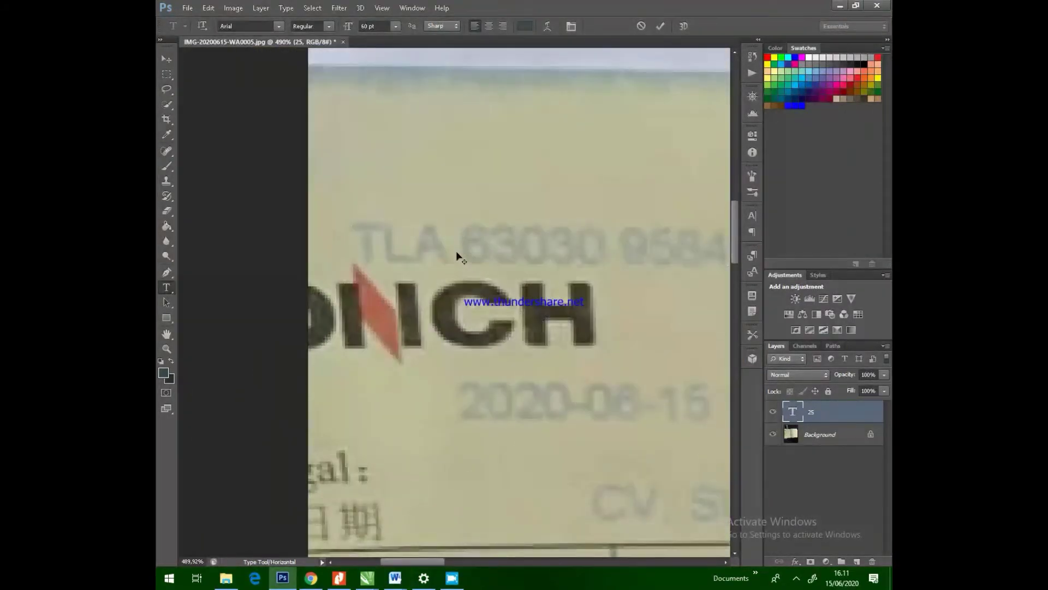
scroll(457, 251, "down", 1)
scroll(456, 251, "down", 1)
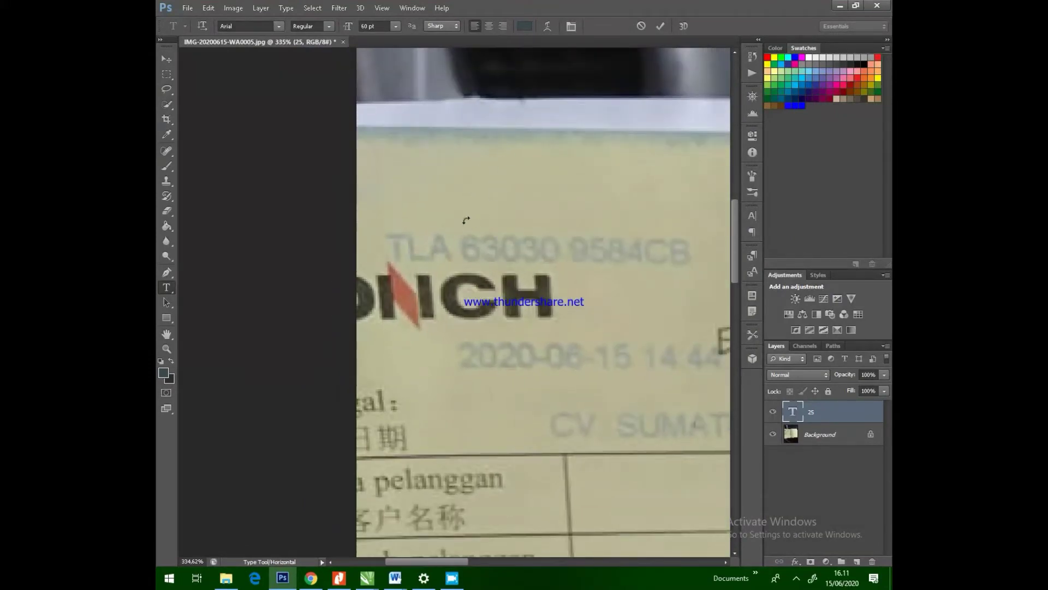
scroll(466, 220, "down", 1)
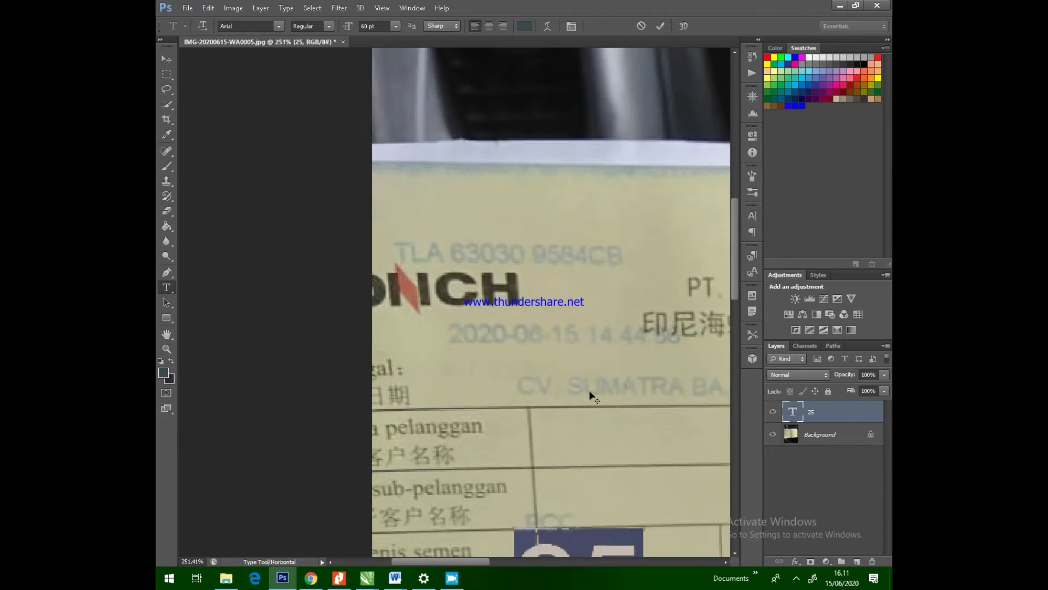
scroll(613, 403, "up", 2)
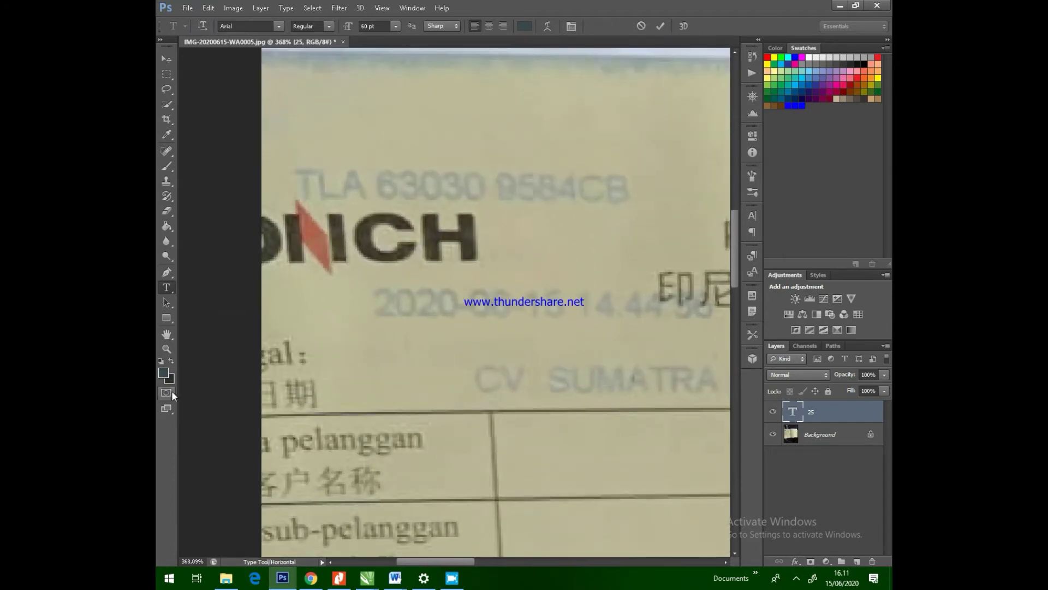
left_click(164, 374)
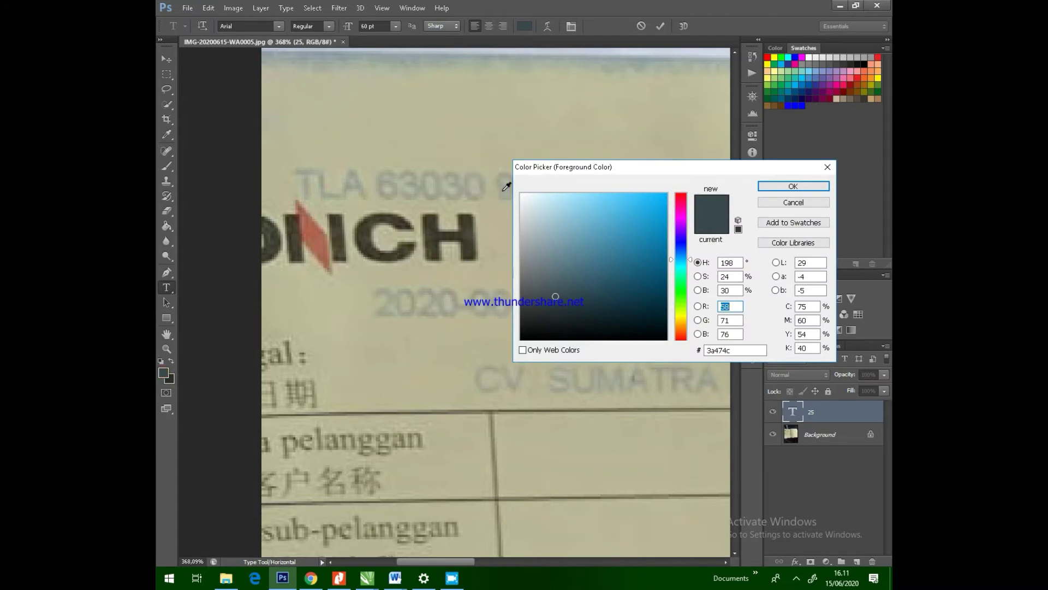
left_click(505, 186)
left_click(808, 187)
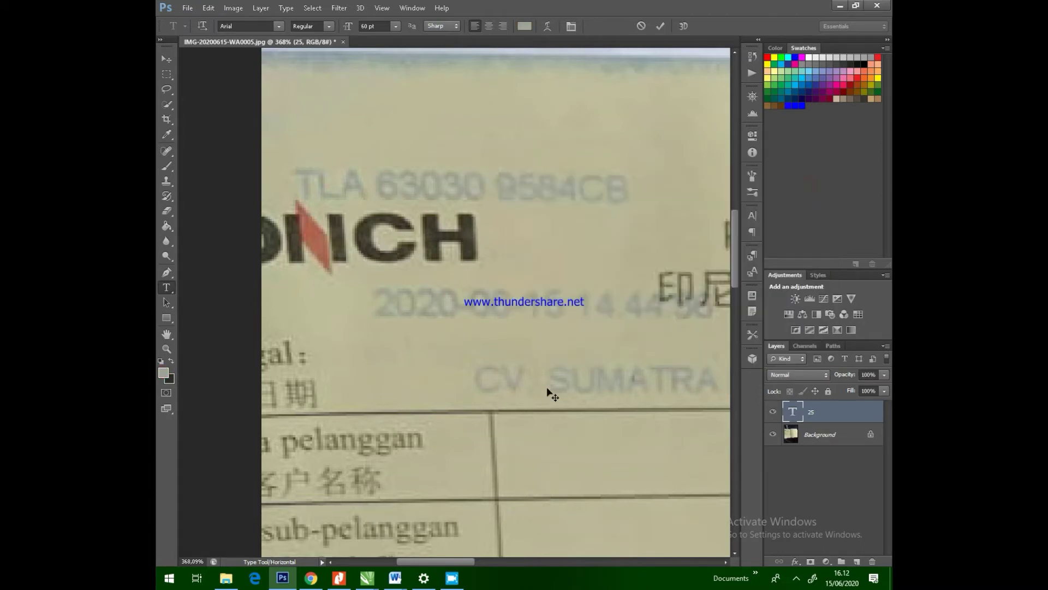
scroll(526, 314, "down", 3)
left_click(600, 474)
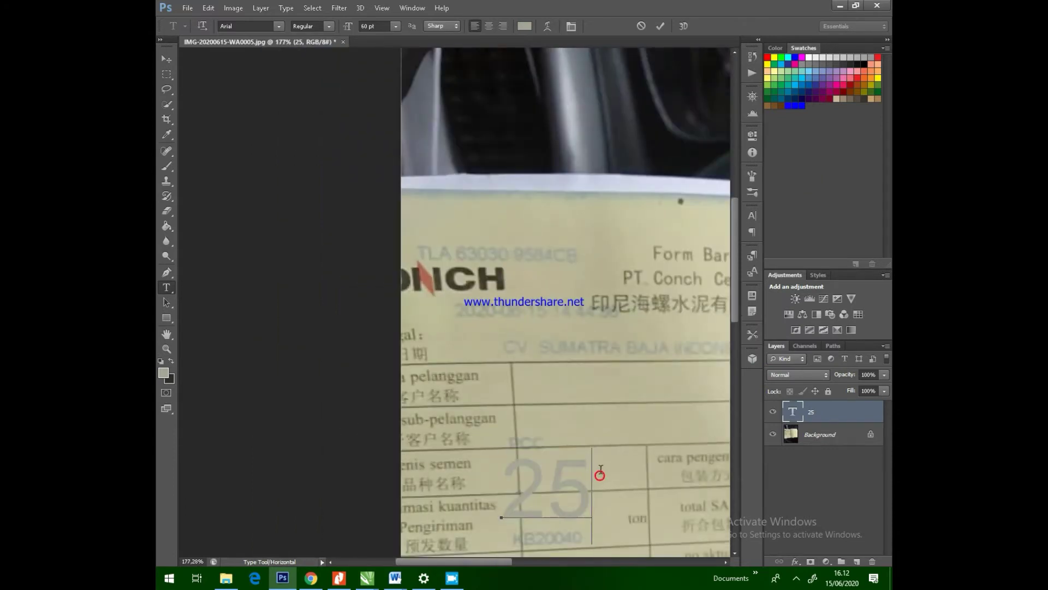
left_click(602, 485)
left_click_drag(599, 485, 493, 480)
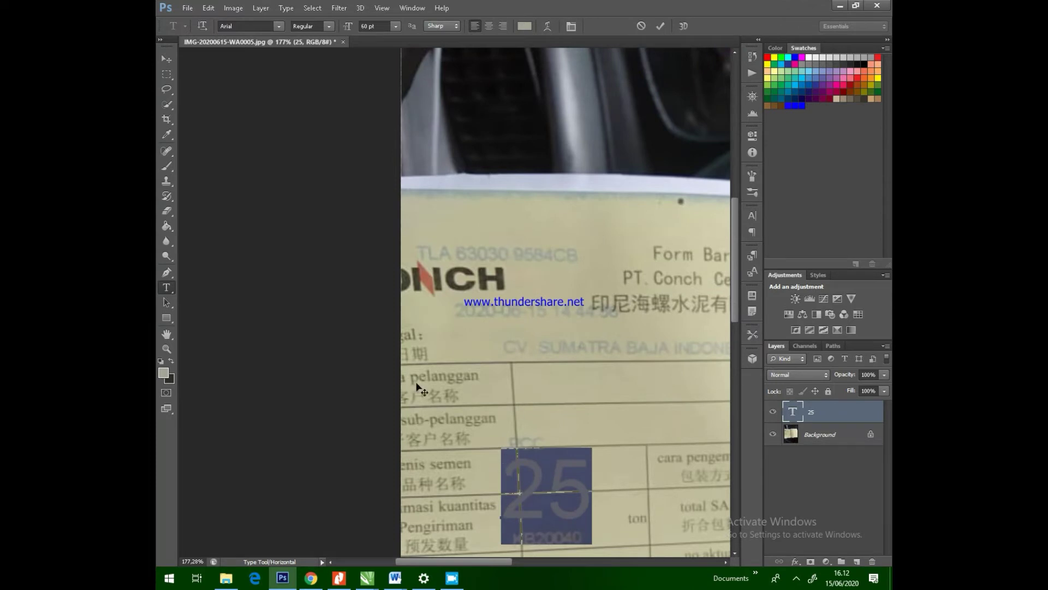
left_click(163, 374)
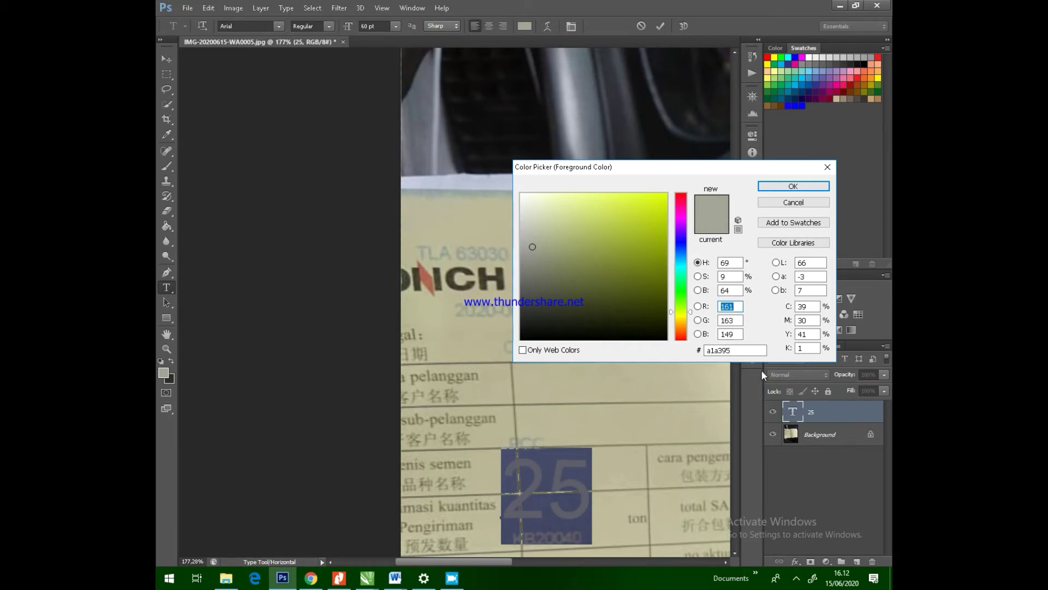
left_click(828, 169)
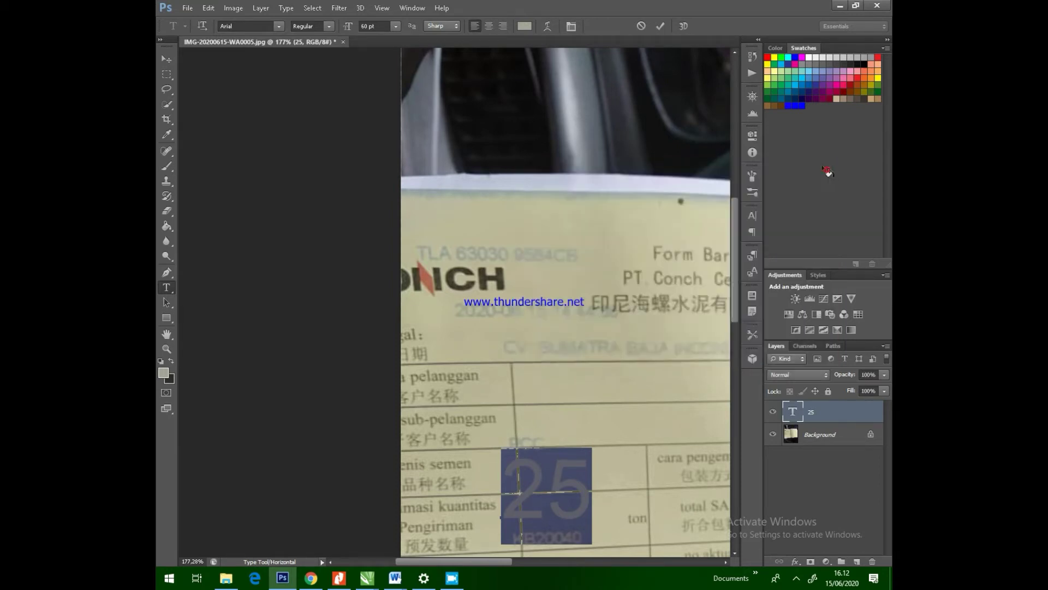
left_click(603, 512)
Step: Set the 25 text to 11 pt and move it into the kuantitas Pengiriman cell, before the word ton
scroll(611, 470, "down", 2)
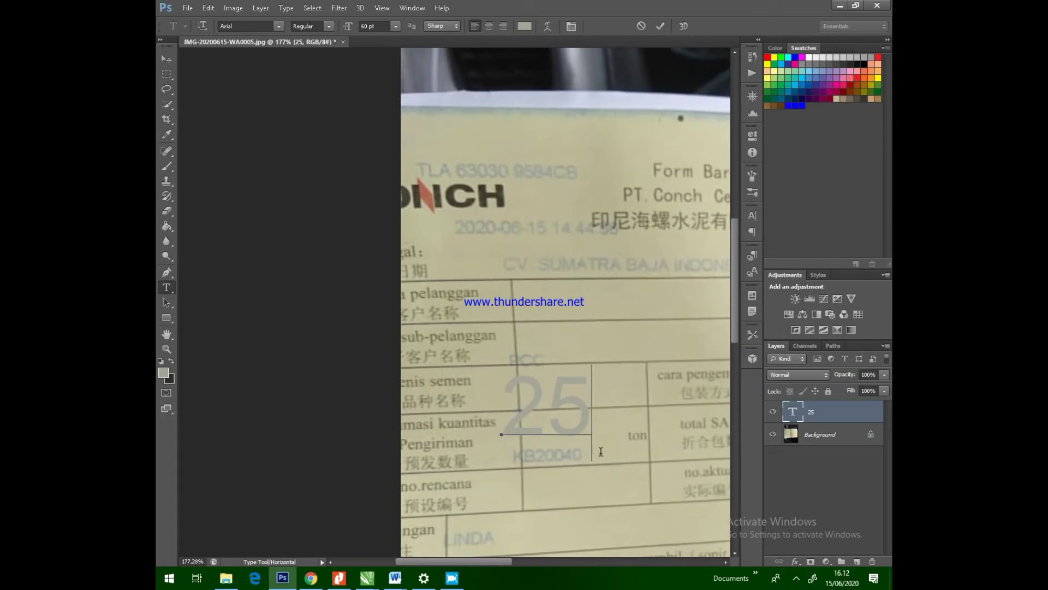
left_click_drag(590, 418, 504, 403)
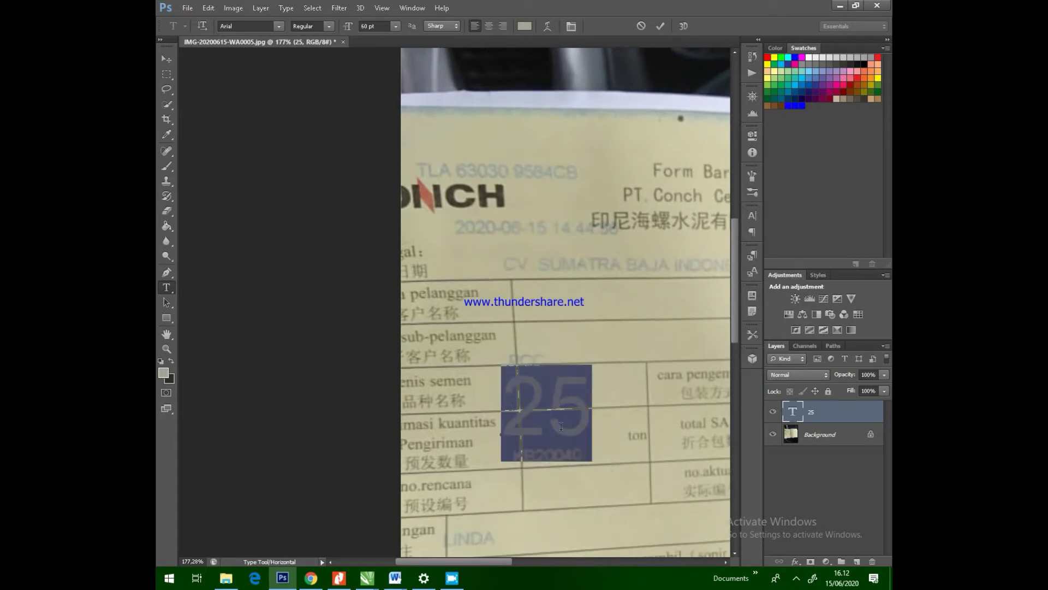
left_click(396, 26)
left_click(389, 107)
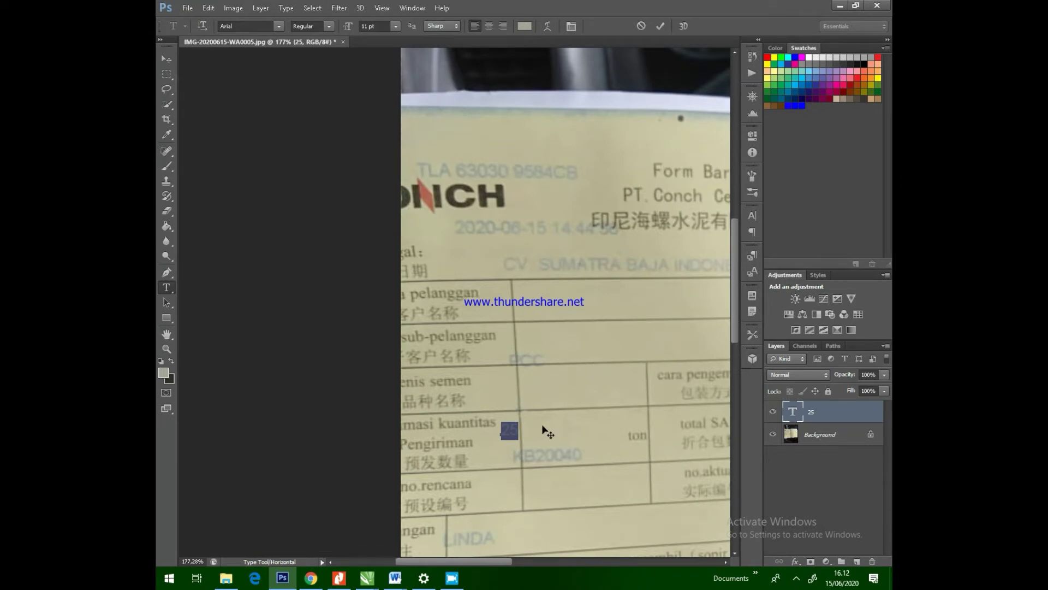
left_click(166, 59)
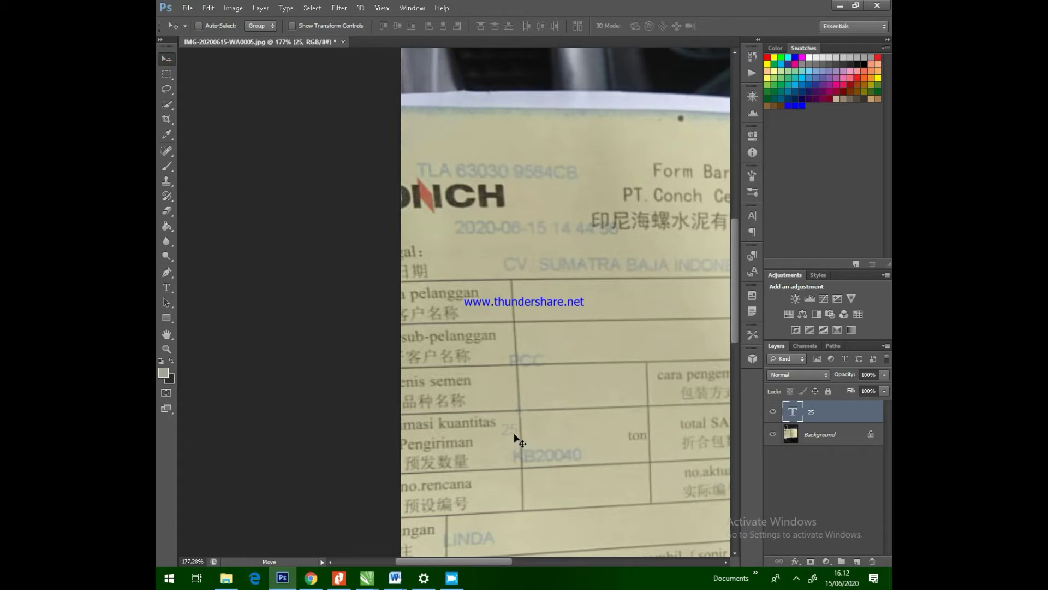
left_click_drag(517, 439, 553, 446)
Step: Try the fonts ASTERA, Awesome Free Font, Bahnschrift, BankGothic Md BT and Barcelona 2012 on the 25 text
left_click(167, 287)
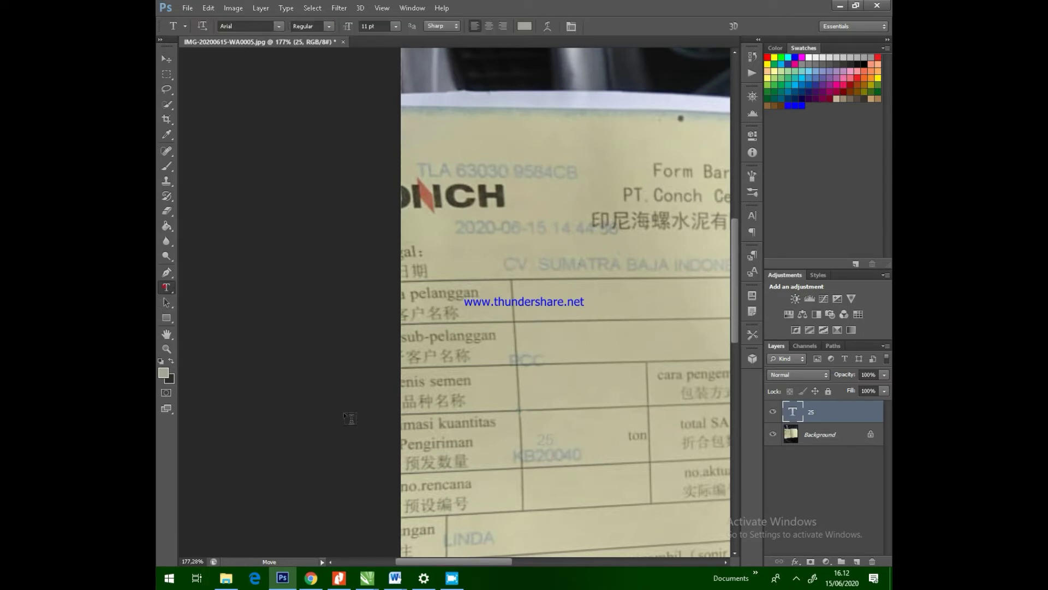
left_click(541, 441)
left_click_drag(535, 441, 556, 436)
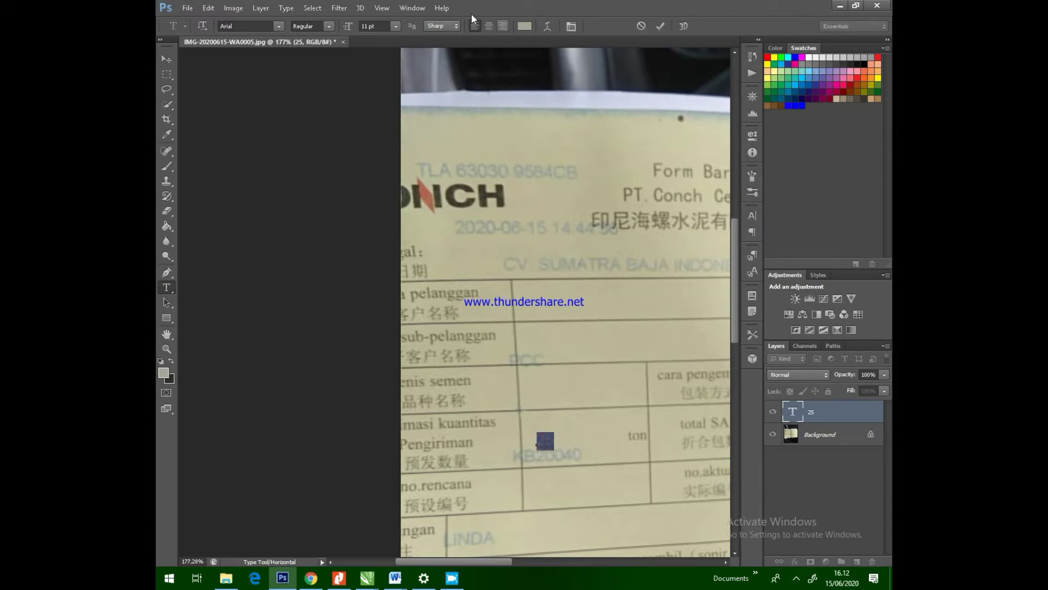
left_click(278, 26)
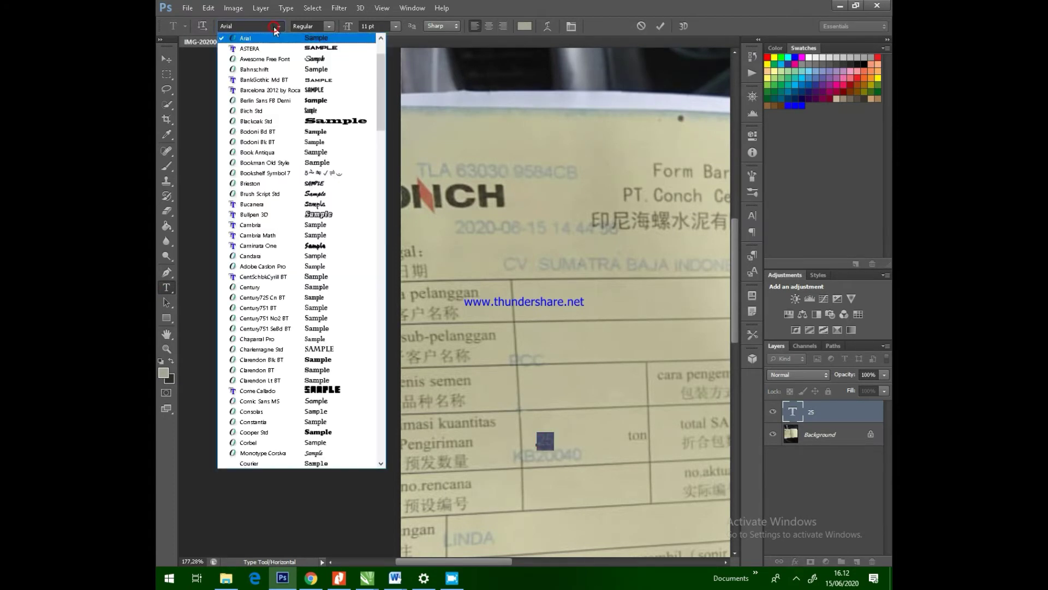
left_click(296, 50)
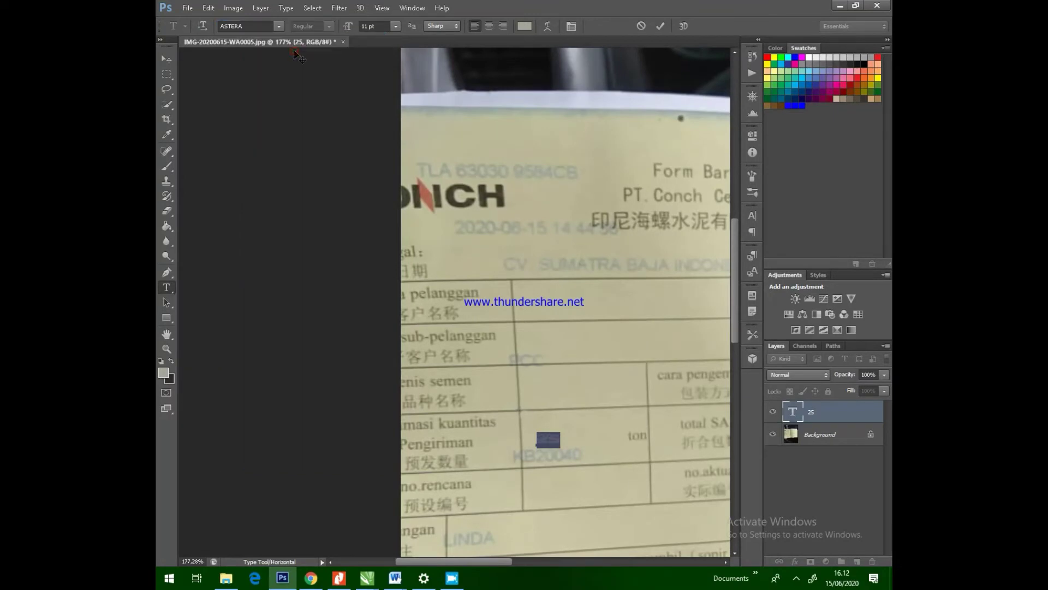
left_click(281, 25)
left_click(282, 49)
left_click(280, 26)
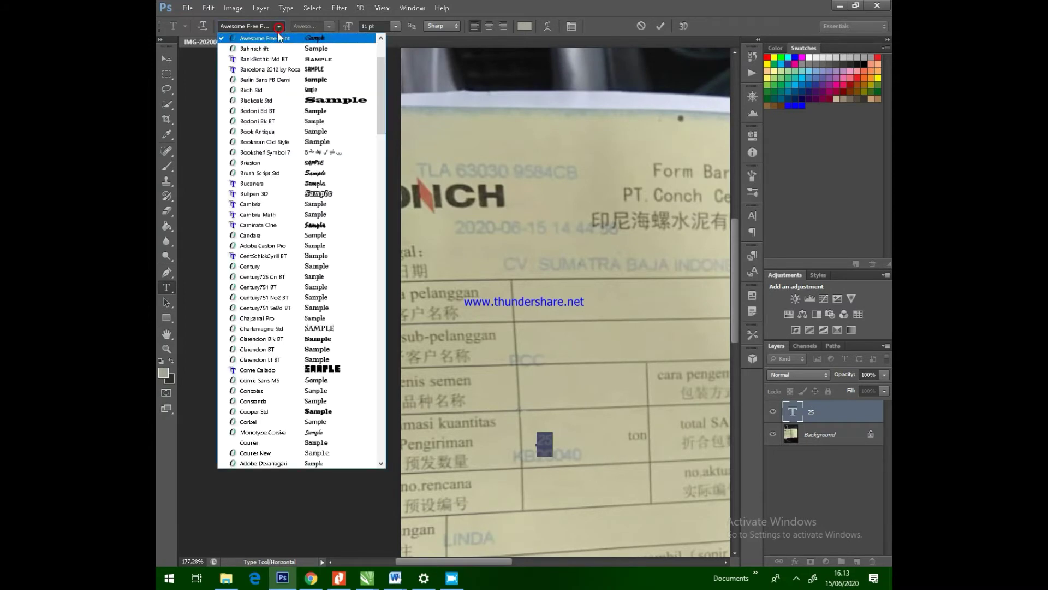
left_click(281, 49)
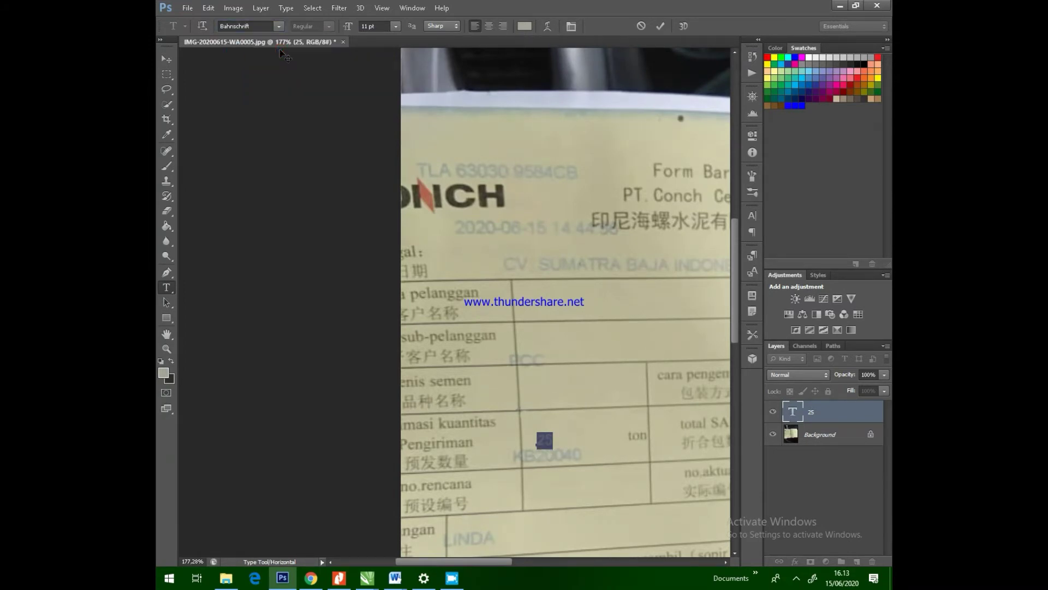
left_click(280, 26)
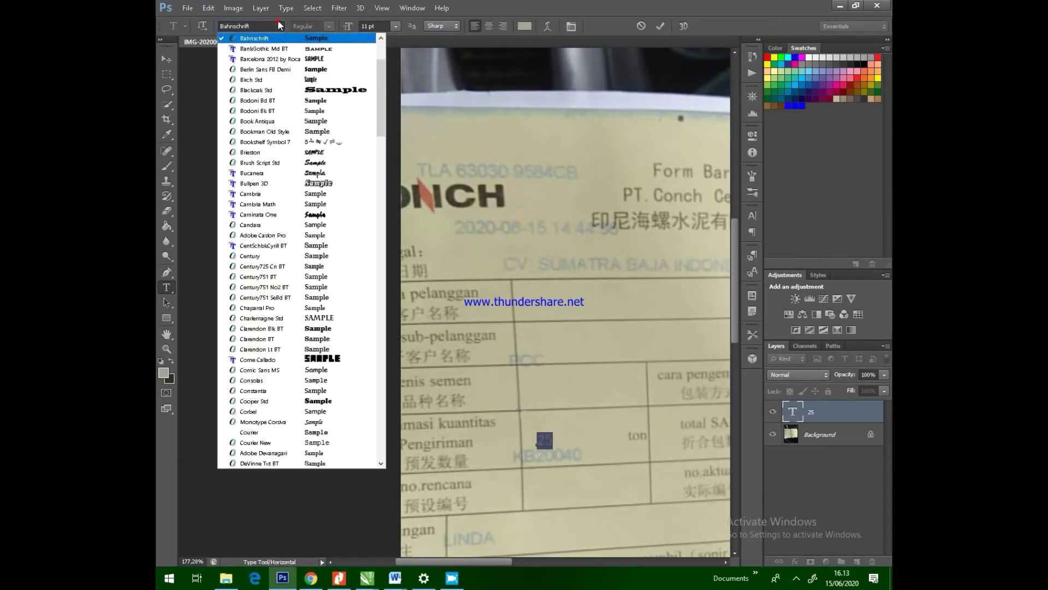
left_click(279, 50)
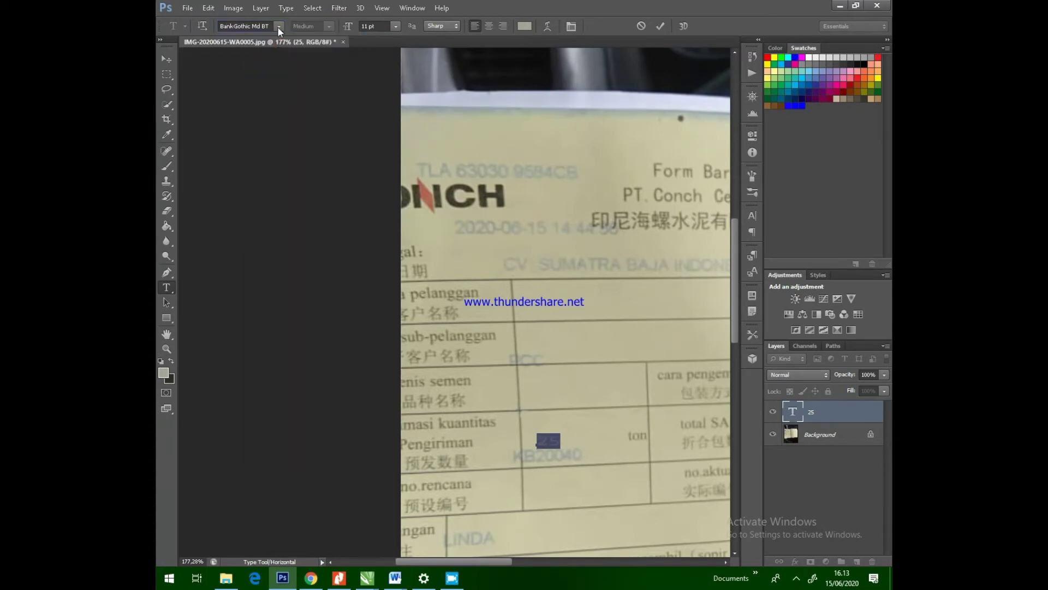
left_click(279, 27)
left_click(279, 49)
Step: Set the font of the selected 25 text to Times New Roman
left_click(278, 26)
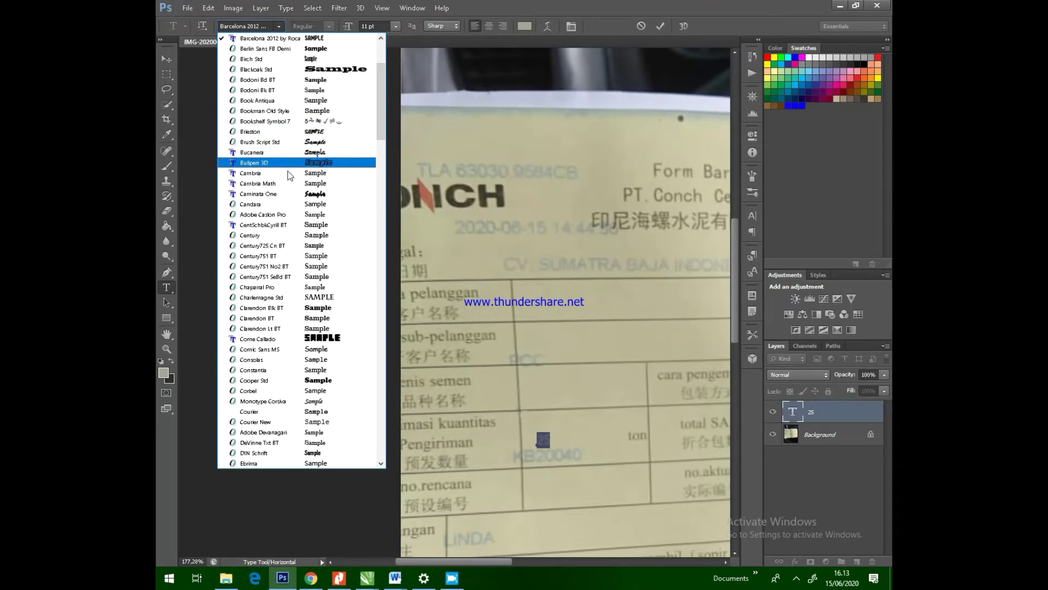
scroll(320, 333, "down", 3)
scroll(323, 321, "down", 15)
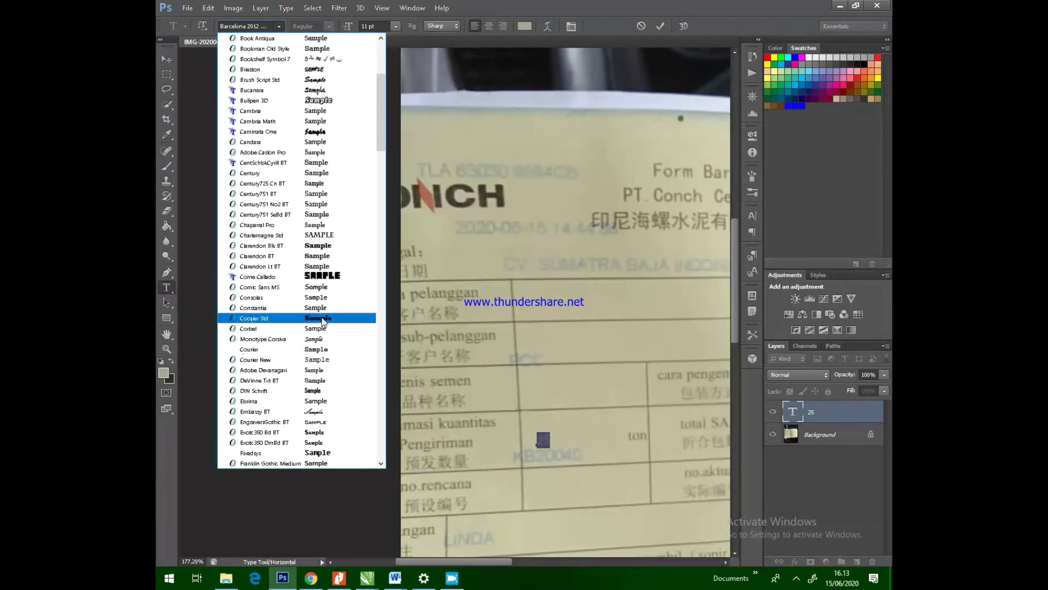
scroll(320, 409, "down", 20)
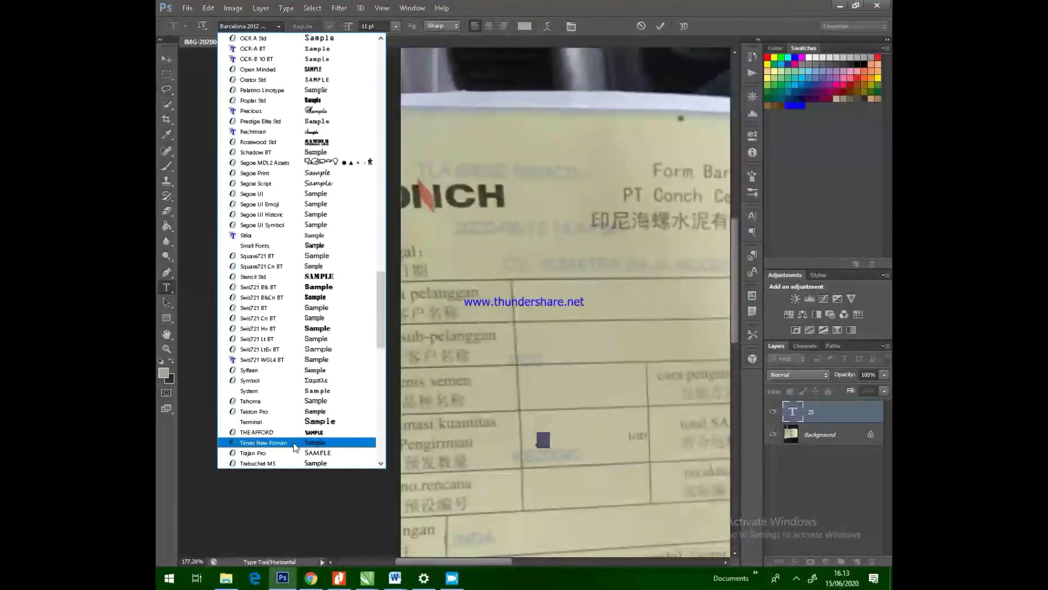
left_click(295, 446)
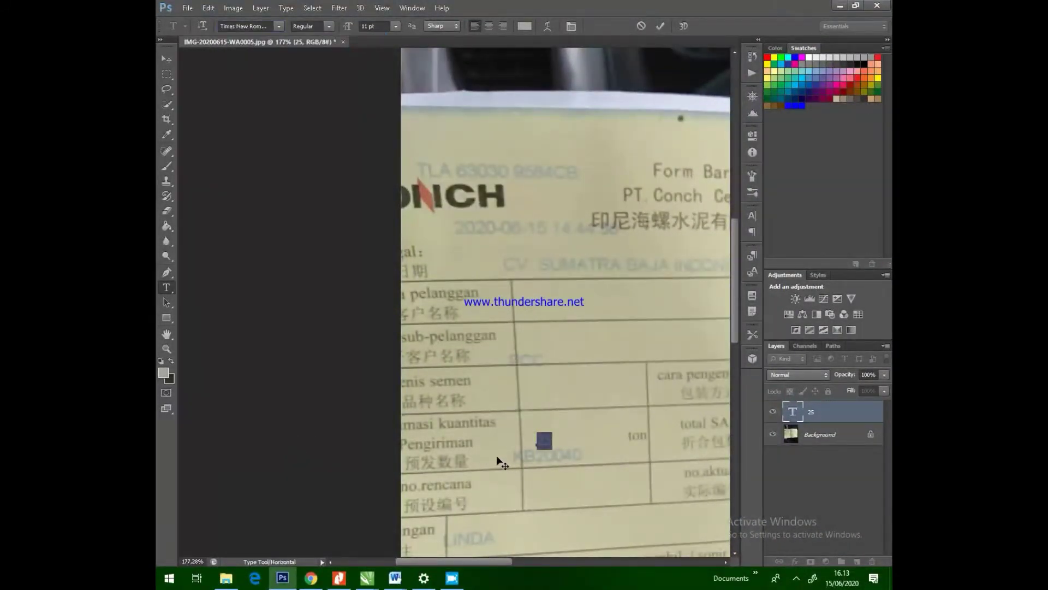
Step: Append two zeros to the 25 text so it reads 2500, and commit the edit
left_click(557, 441)
left_click(529, 423)
left_click(166, 59)
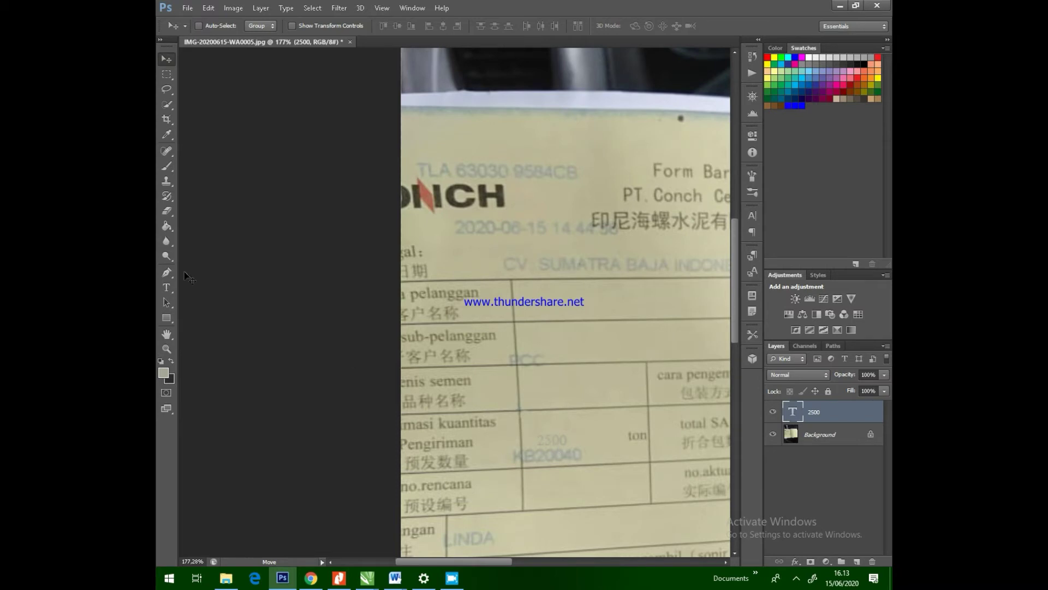
left_click(166, 287)
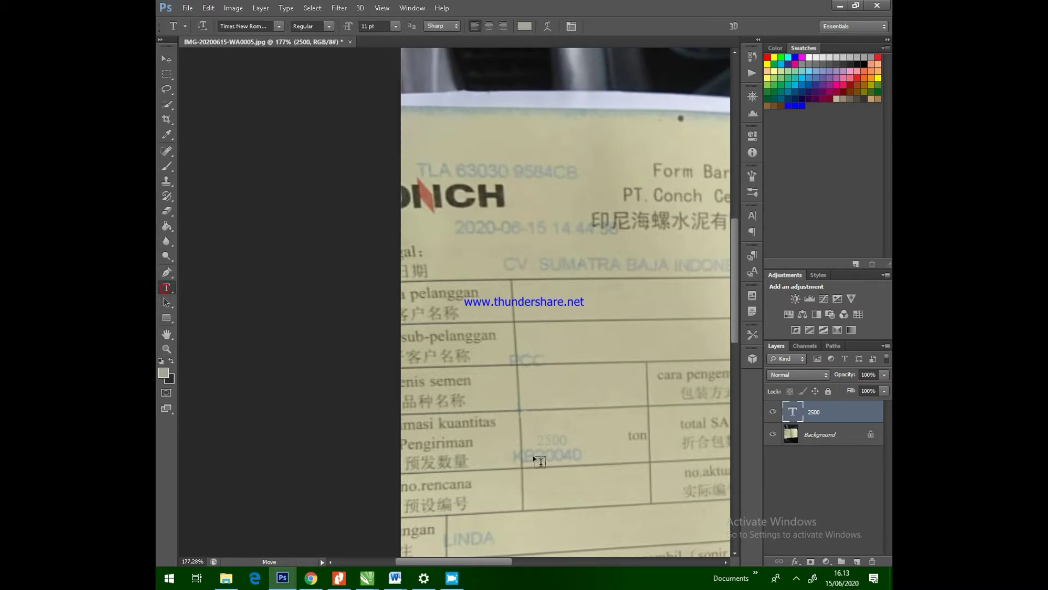
left_click_drag(526, 431, 553, 435)
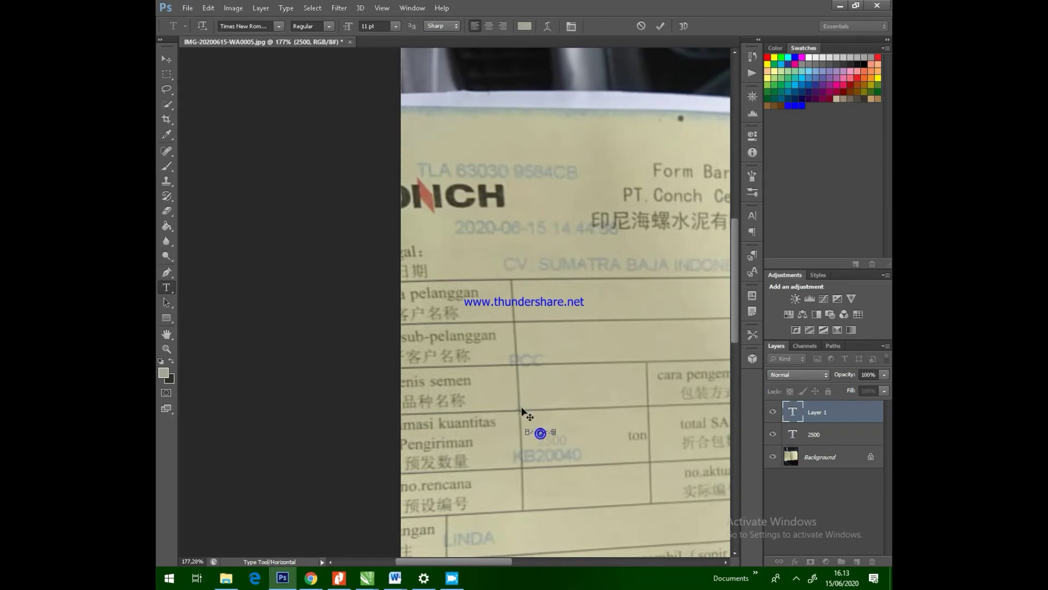
left_click(167, 273)
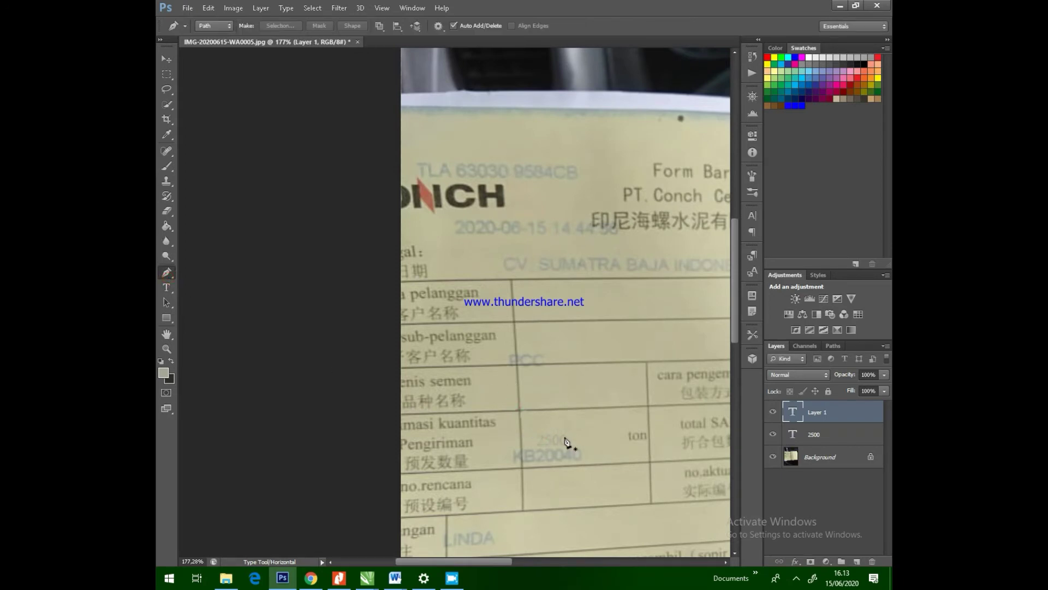
Step: Set the 2500 text in the kuantitas Pengiriman cell to 12 pt with the Bold style
left_click(167, 289)
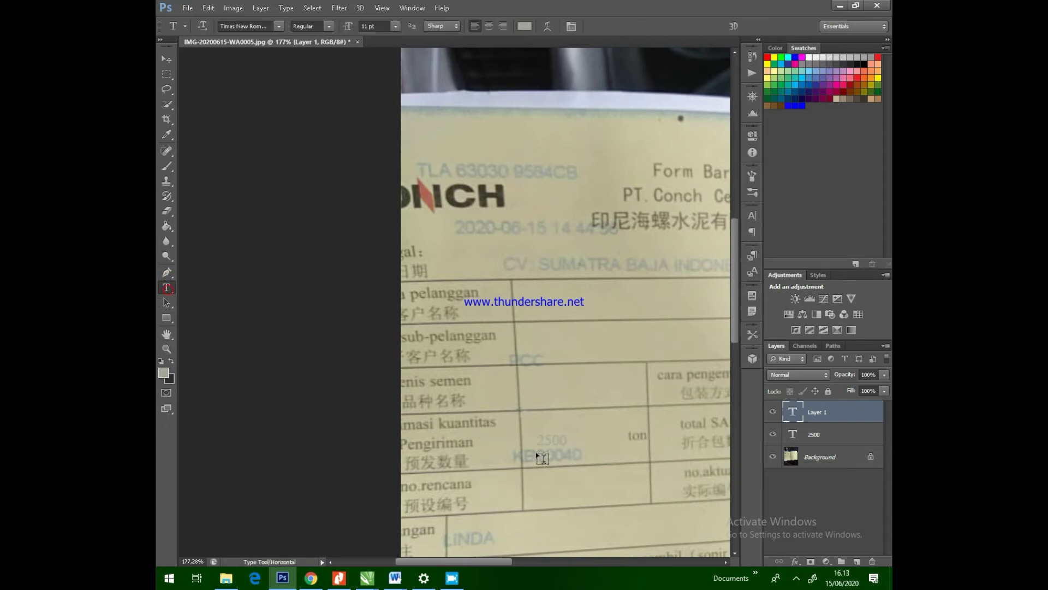
left_click(540, 438)
left_click_drag(565, 438, 538, 441)
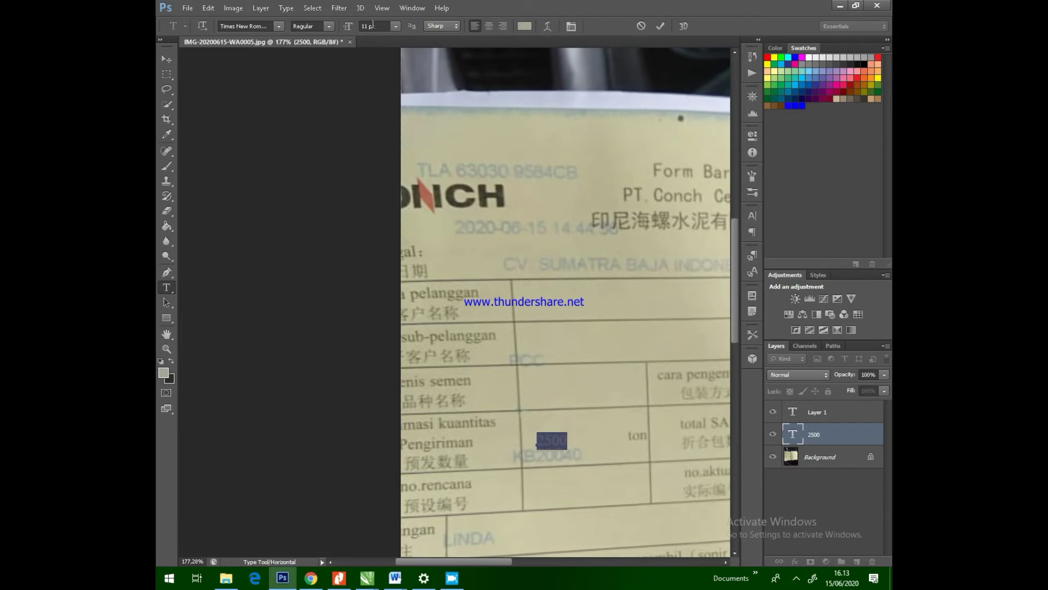
left_click(396, 28)
left_click(388, 122)
left_click(329, 27)
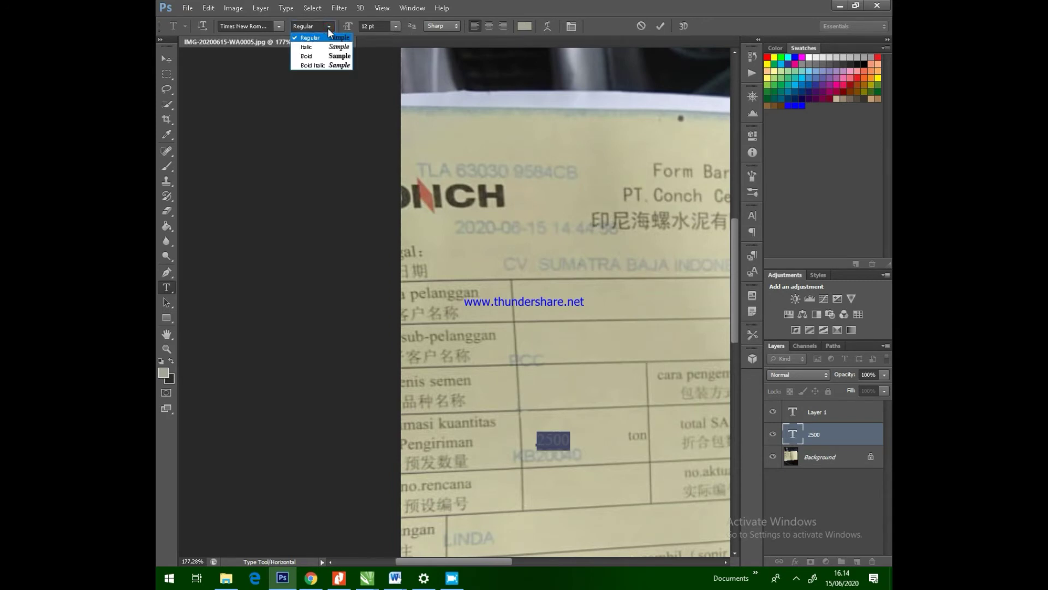
left_click(331, 55)
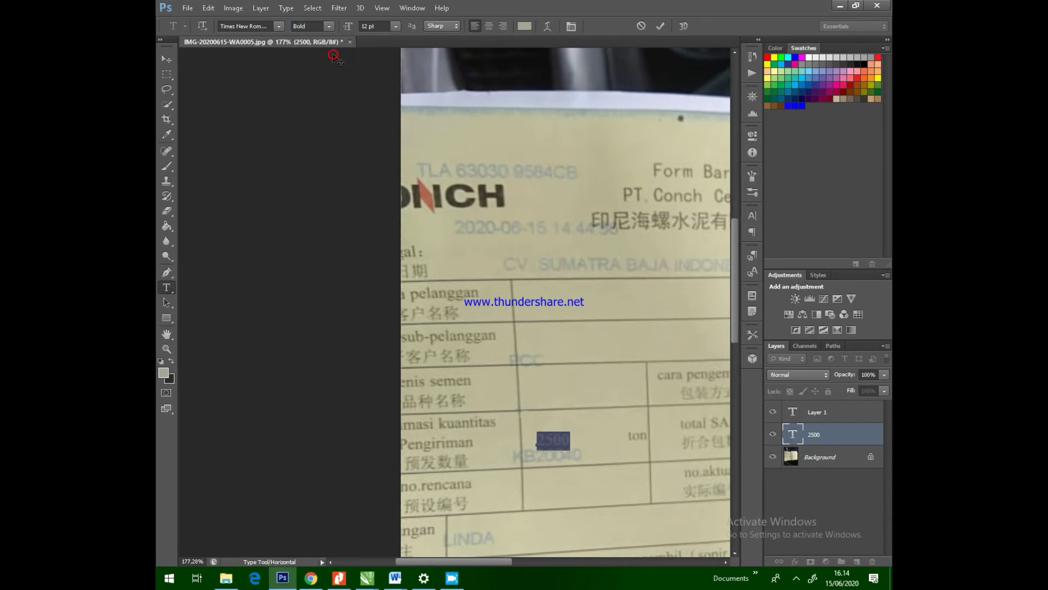
left_click(529, 433)
left_click(165, 62)
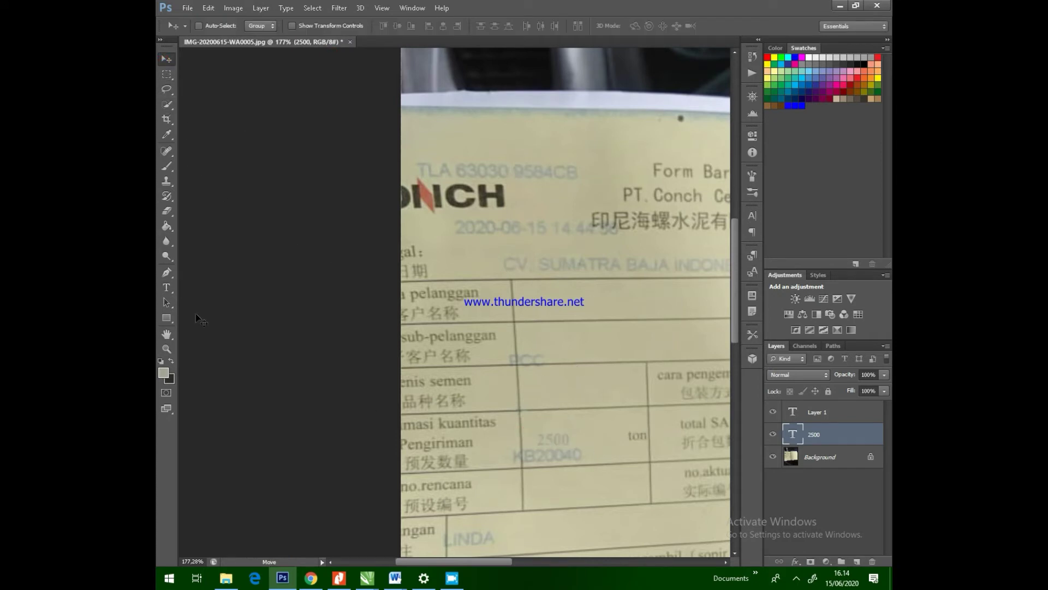
Step: Delete the two zeros from the 2500 text so it reads 25, and commit the edit
left_click(167, 287)
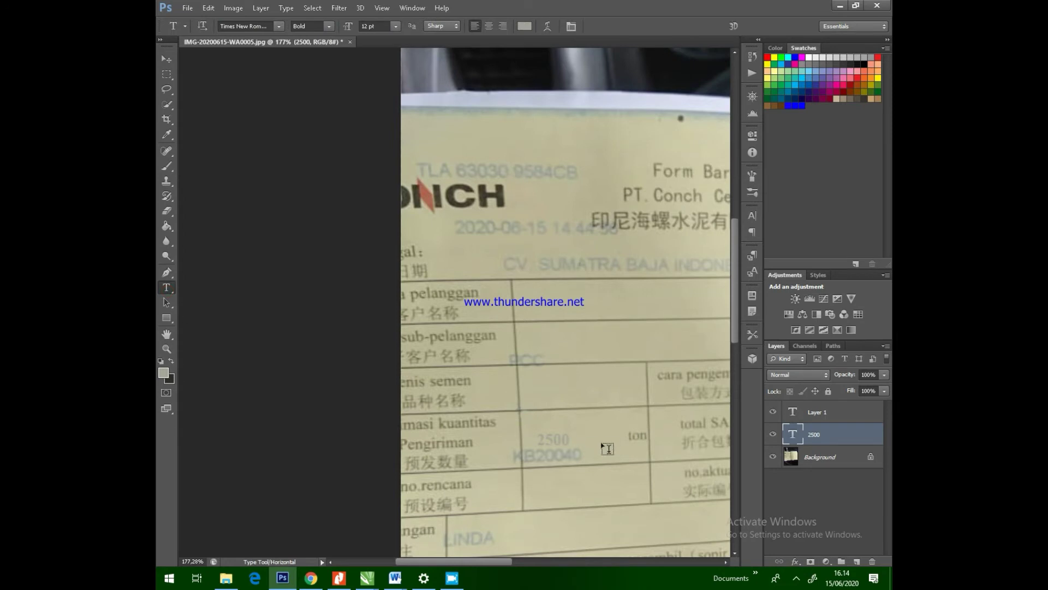
left_click_drag(553, 437, 576, 439)
key("BackSpace")
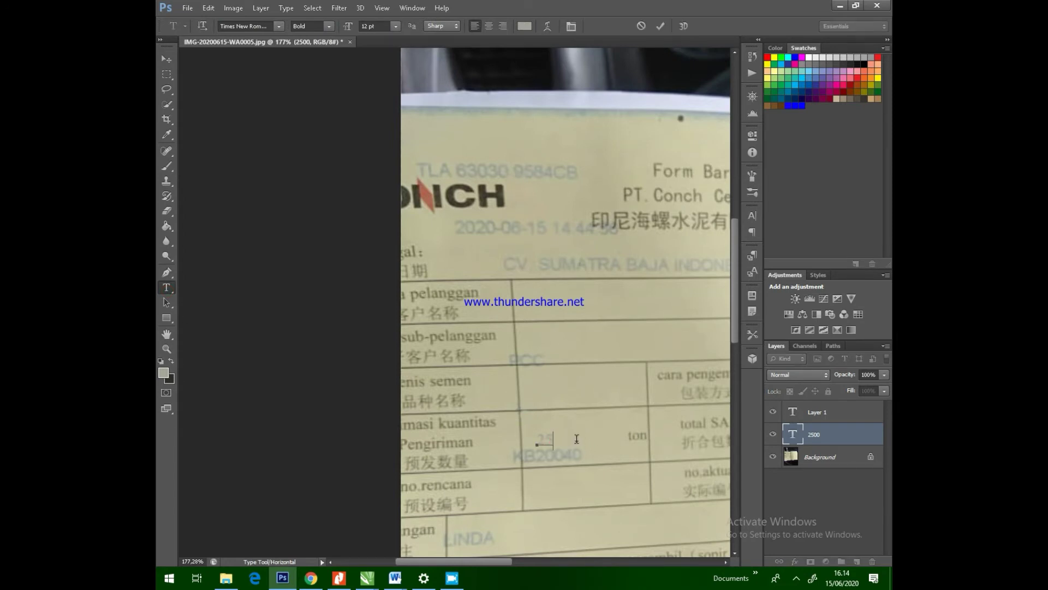
left_click(166, 58)
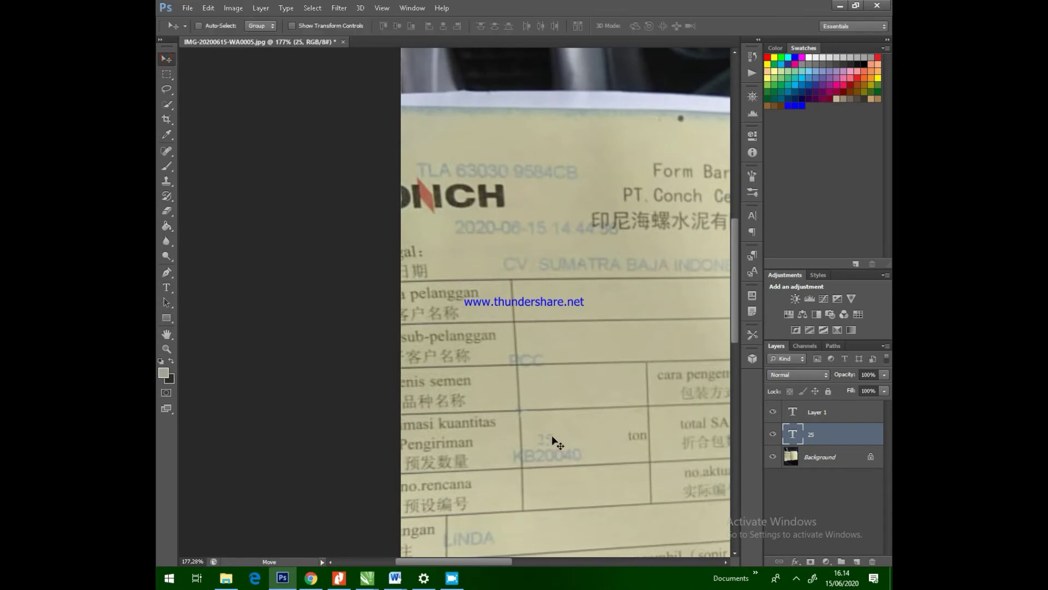
Step: Move the 25 text onto the grid-line crossing at the upper-left corner of the kuantitas Pengiriman value cell
left_click_drag(554, 447, 528, 416)
scroll(529, 417, "up", 5)
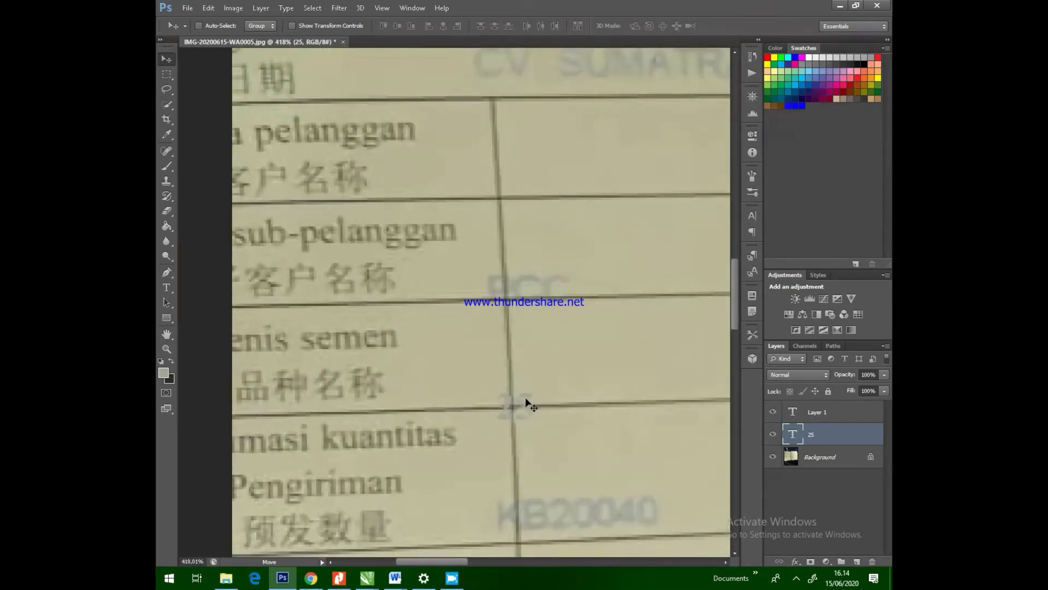
left_click_drag(526, 404, 525, 409)
left_click(232, 8)
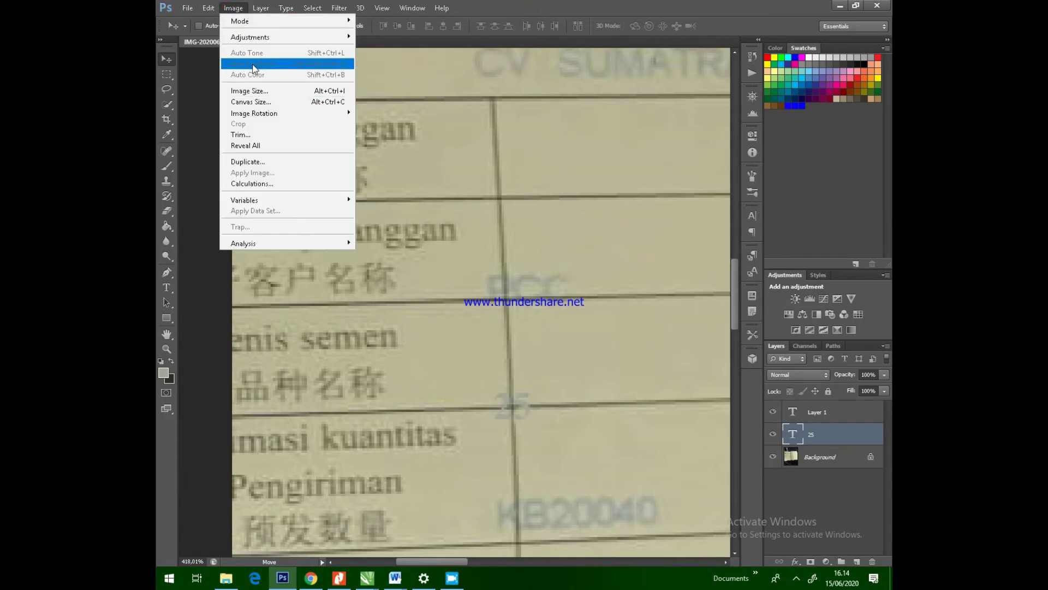
mouse_move(259, 44)
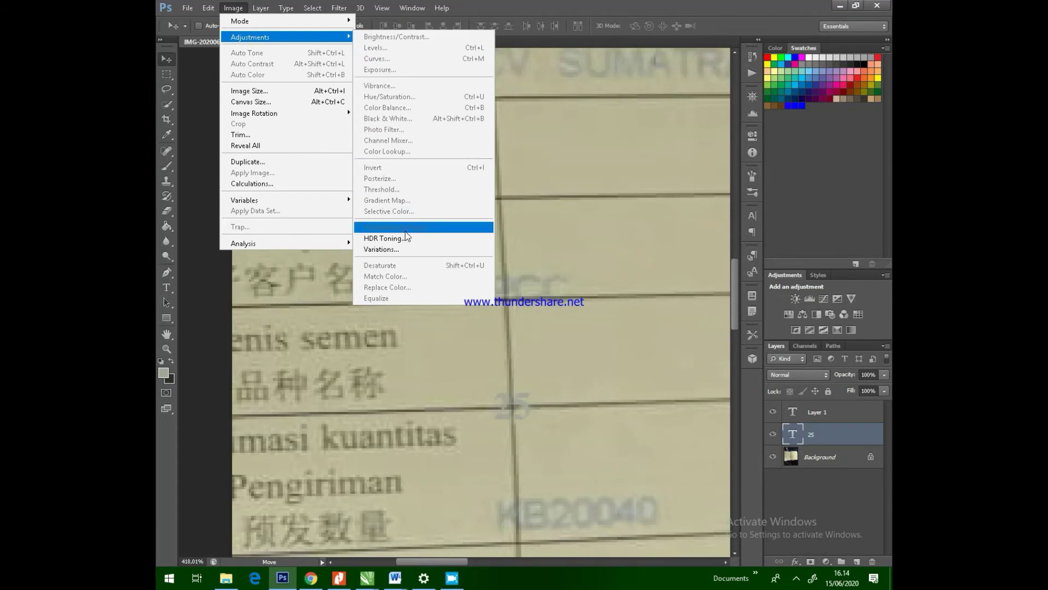
left_click(420, 239)
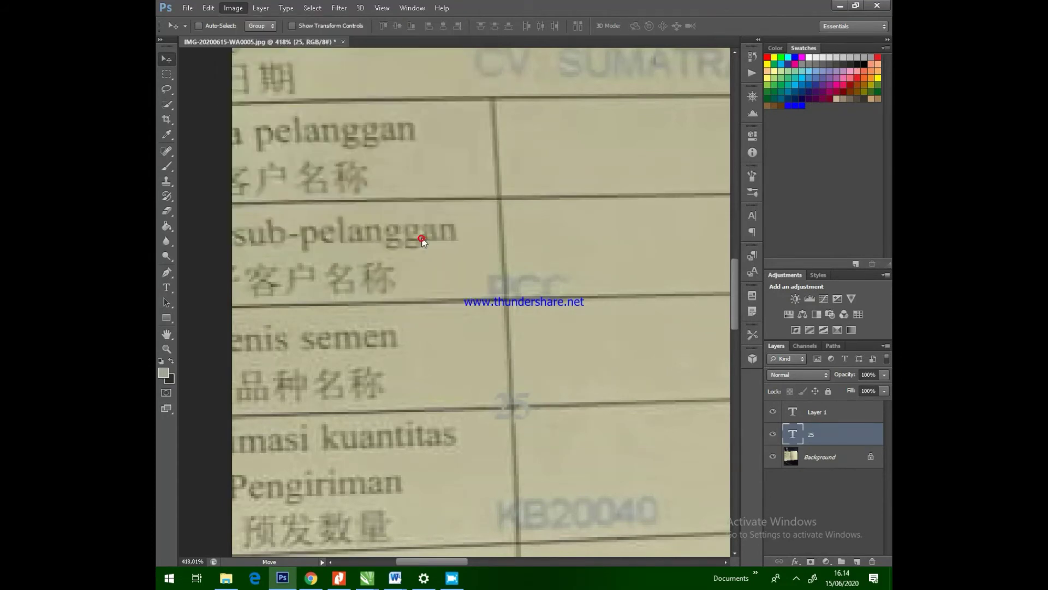
left_click(562, 328)
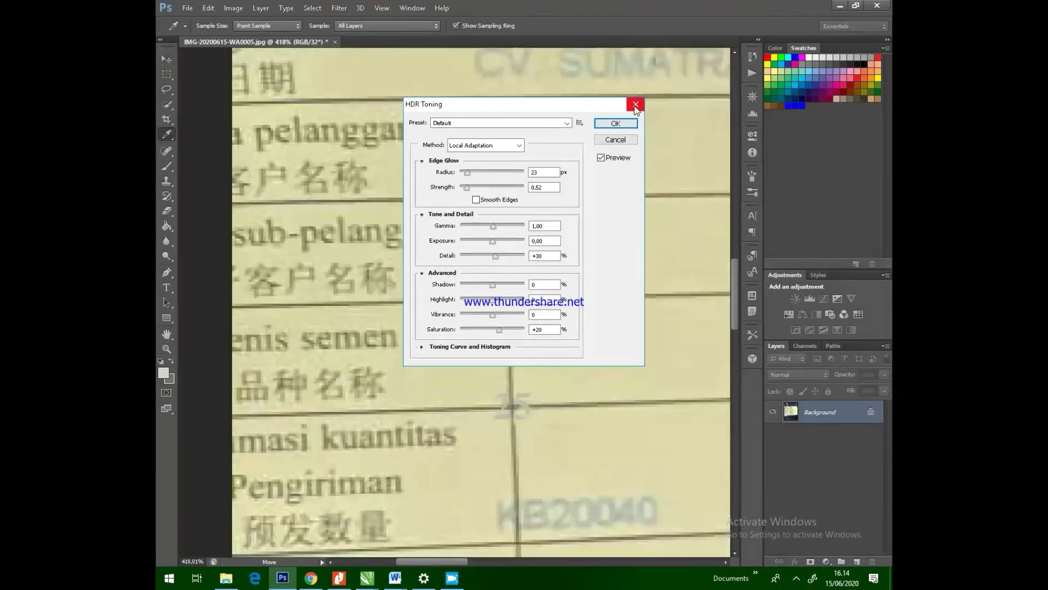
left_click(635, 105)
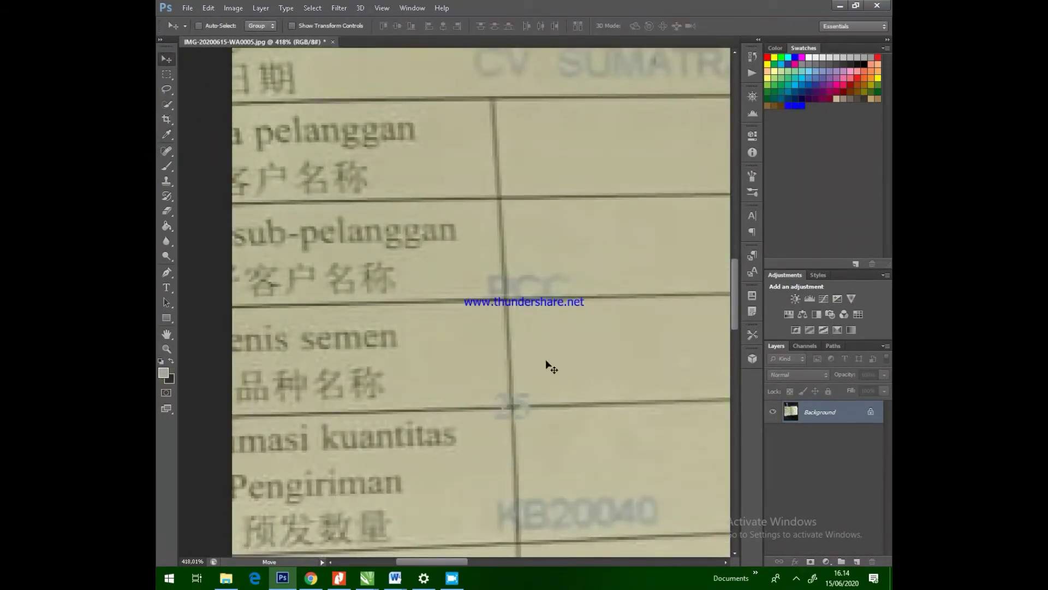
left_click(523, 408)
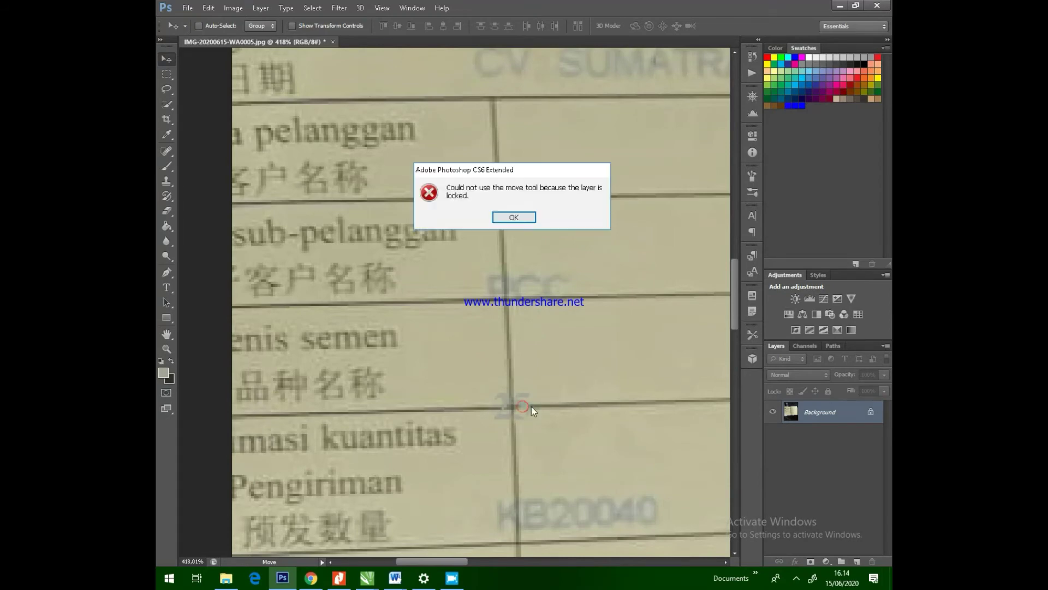
left_click(526, 217)
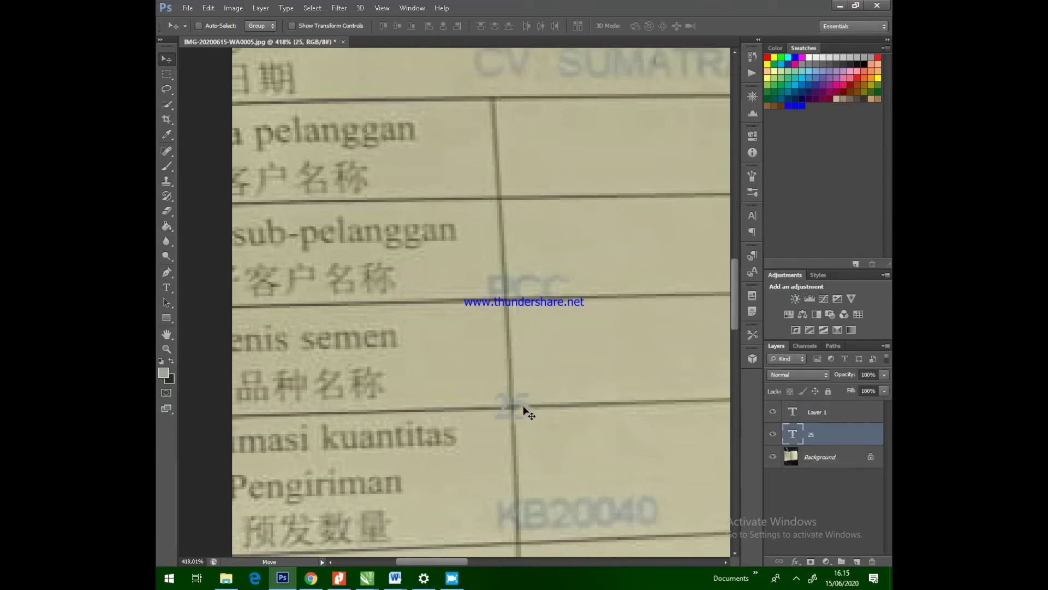
Step: Set the font style of the 25 text to Regular
mouse_move(525, 411)
left_mouse_down()
mouse_move(524, 398)
mouse_move(524, 409)
left_mouse_up()
left_click(167, 288)
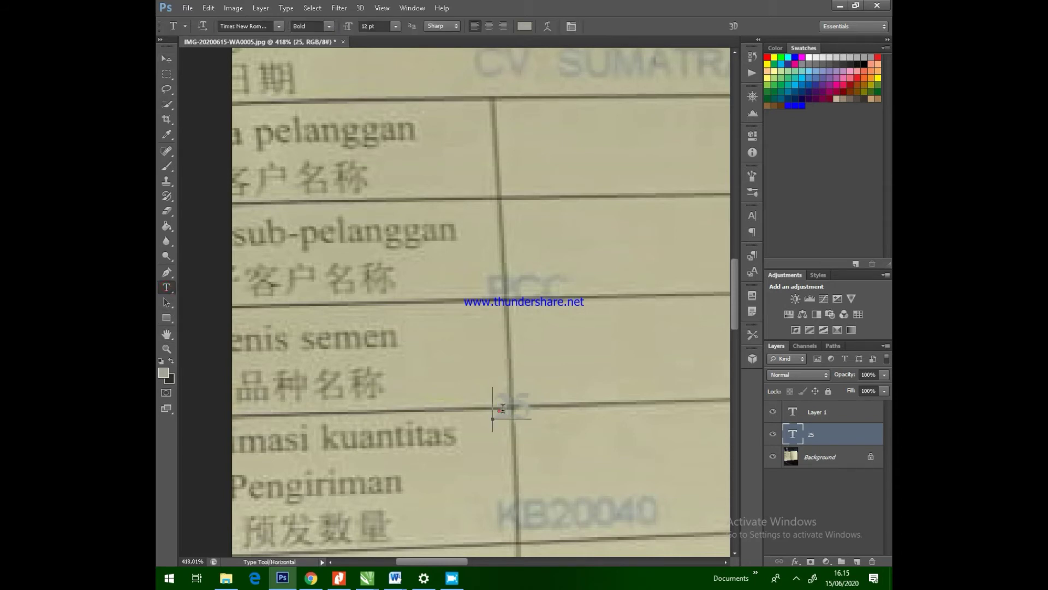
left_click_drag(496, 409, 536, 410)
left_click(328, 27)
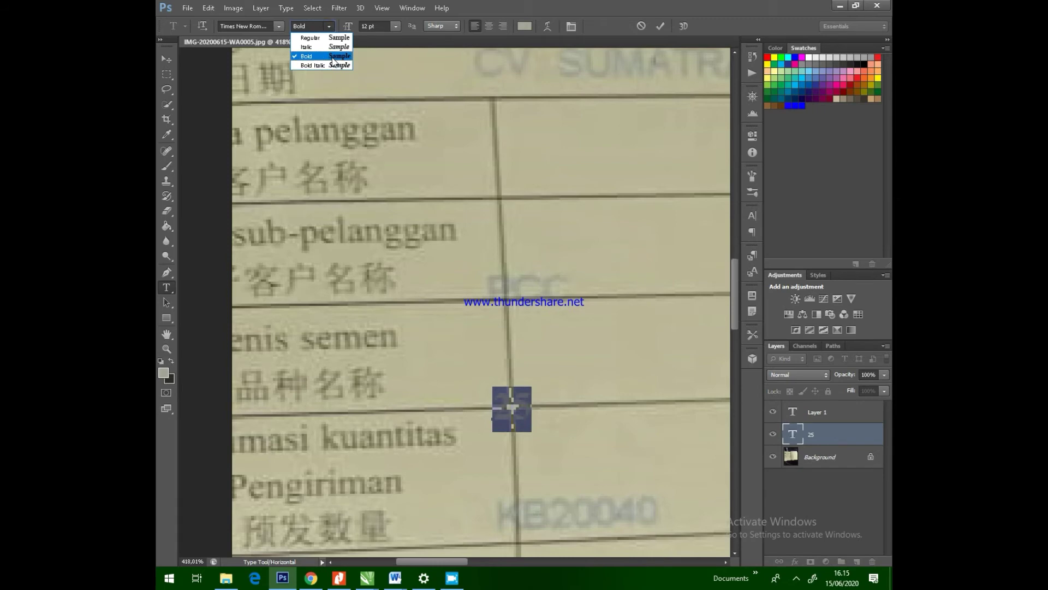
left_click(332, 38)
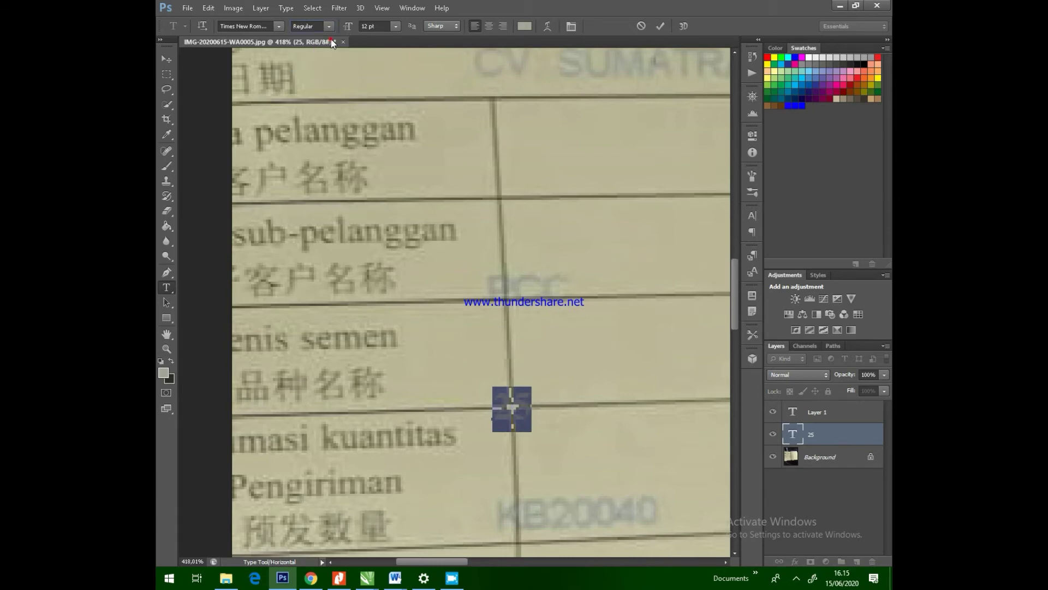
Step: Set the font style of the 25 text in the kuantitas Pengiriman cell to Bold
left_click(541, 407)
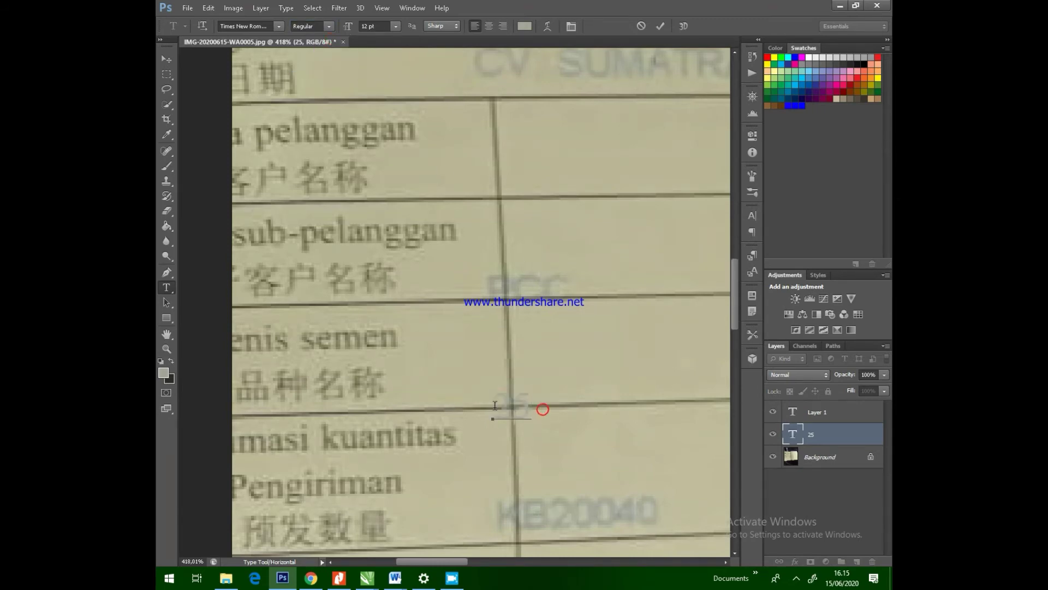
left_click_drag(494, 407, 541, 405)
left_click(328, 26)
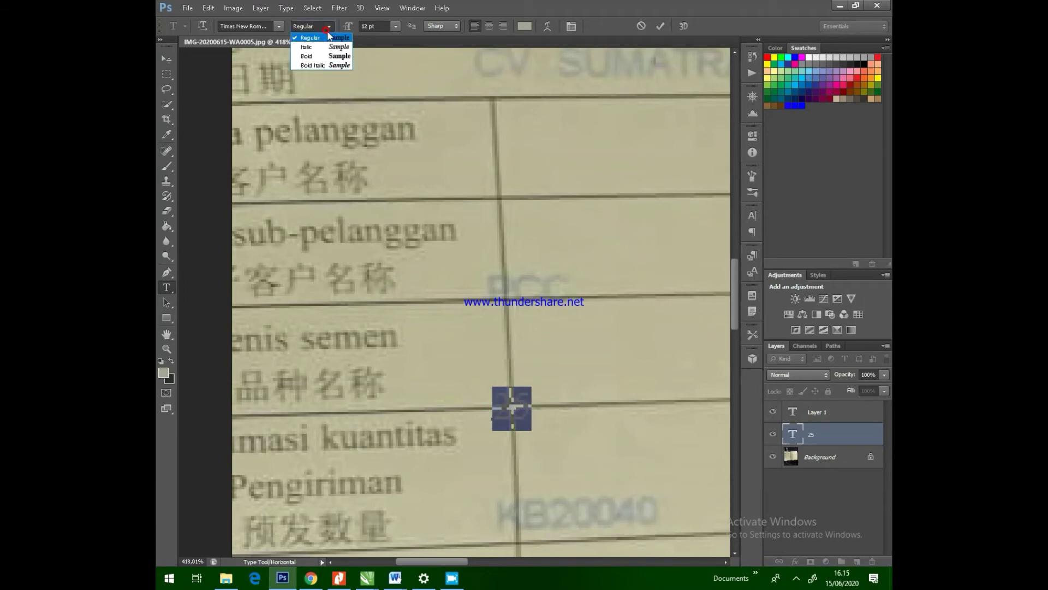
left_click(323, 62)
left_click(329, 28)
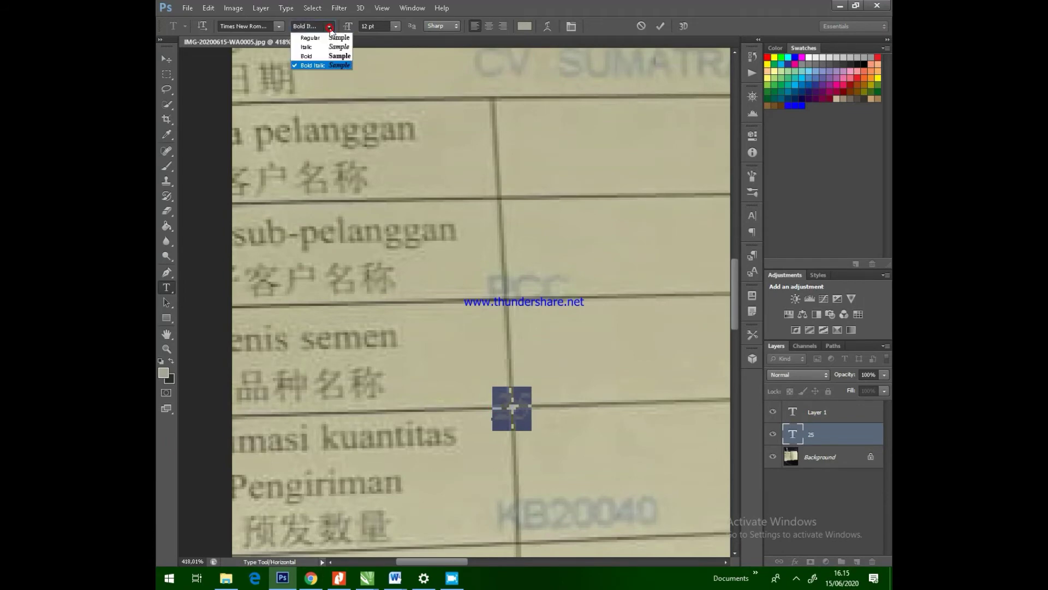
left_click(322, 56)
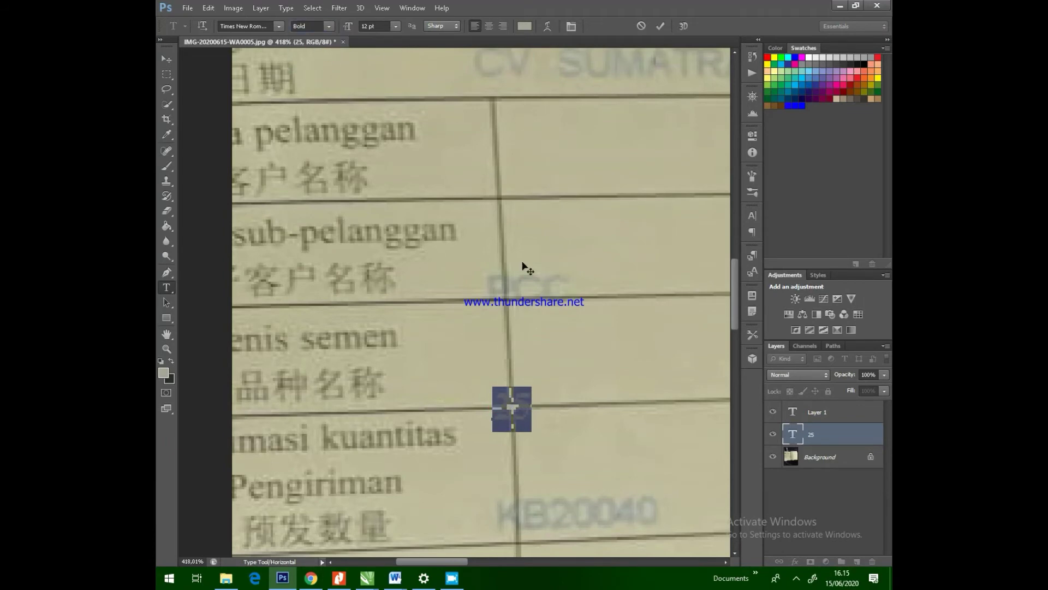
left_click(580, 393)
left_click(534, 433)
left_click(531, 418)
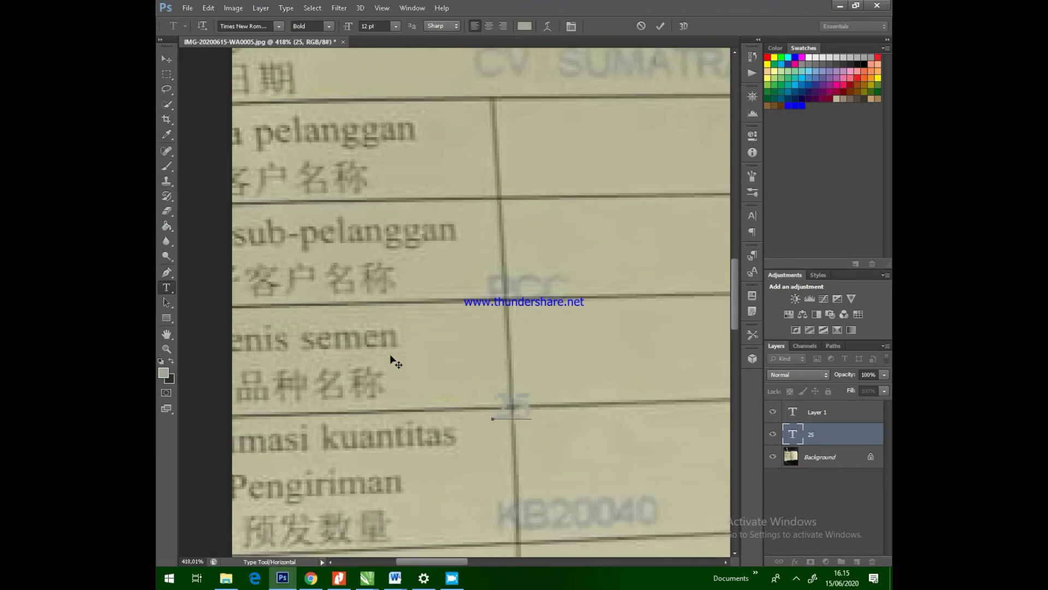
Step: Set the size of the 25 text to 14 pt
left_click(494, 407)
left_click_drag(495, 407, 543, 409)
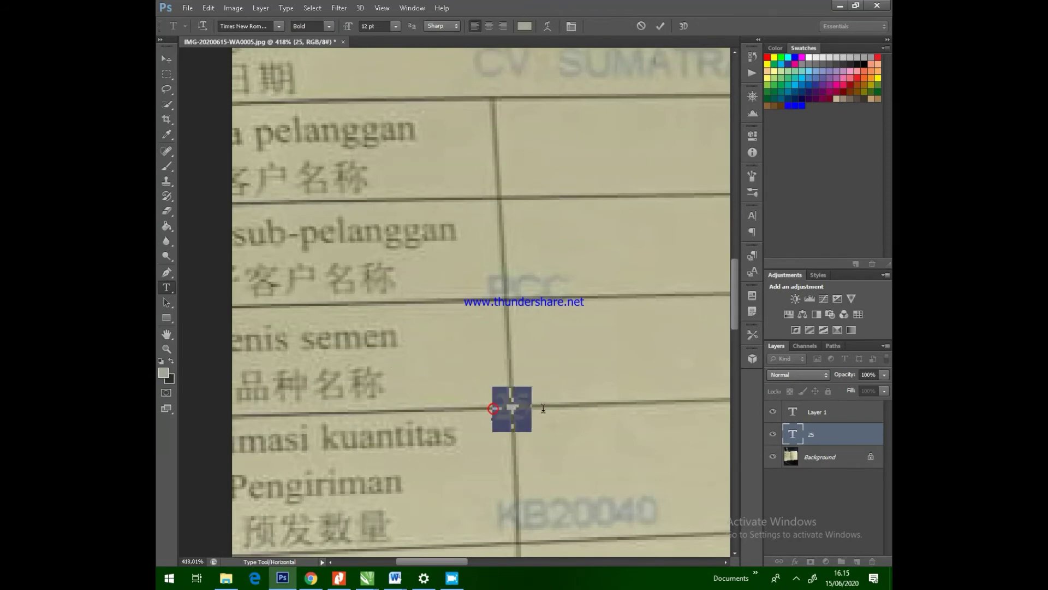
left_click(394, 25)
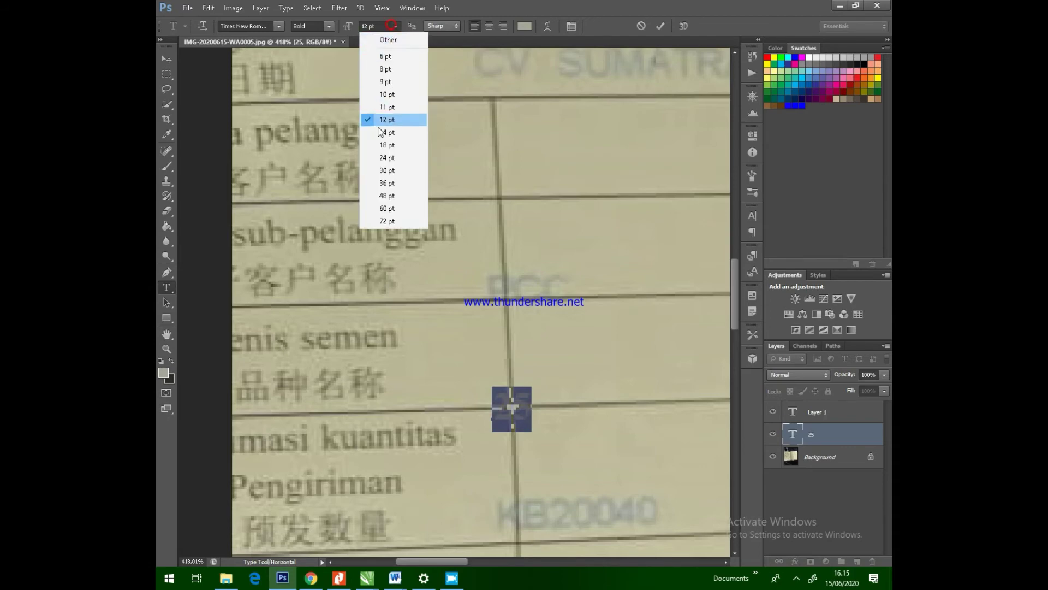
left_click(385, 133)
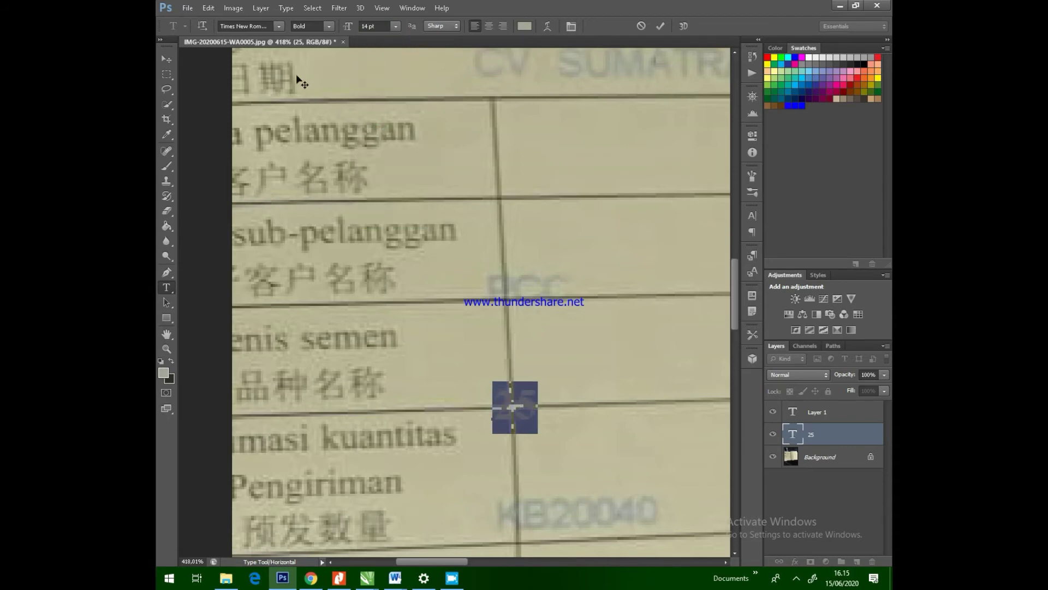
Step: Fine-tune the vertical position of the 25 text on the grid-line crossing of the kuantitas Pengiriman cell
left_click(167, 57)
mouse_move(529, 407)
left_mouse_down()
mouse_move(587, 518)
mouse_move(569, 467)
mouse_move(529, 413)
left_mouse_up()
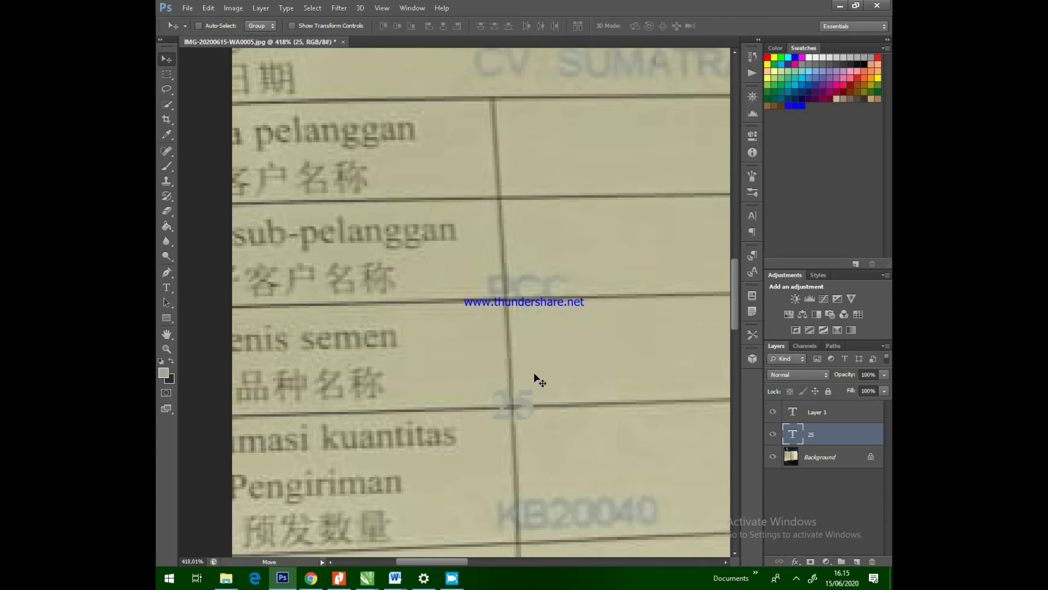
key("Up")
key("Up")
Step: Duplicate the 25 text and place the copy on the upper grid line of the total SAK value cell
scroll(444, 407, "down", 5)
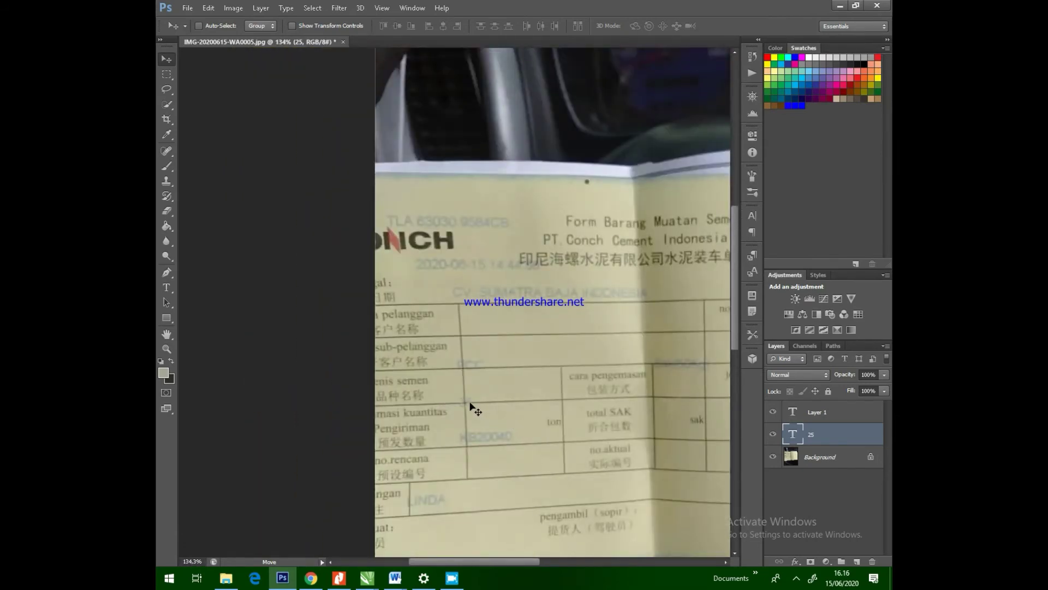
left_click_drag(470, 403, 677, 398)
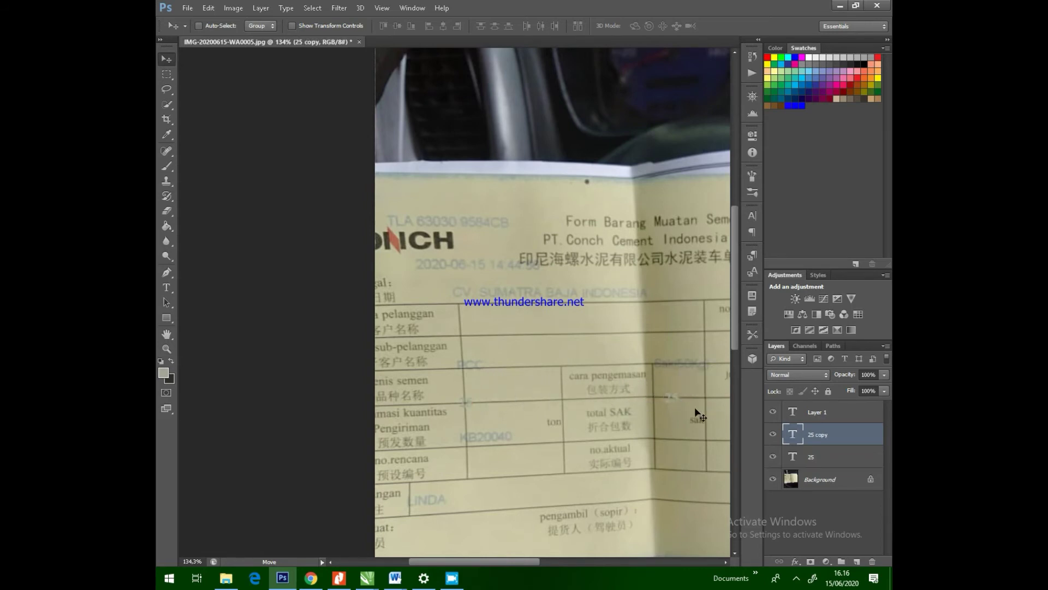
scroll(695, 412, "up", 8)
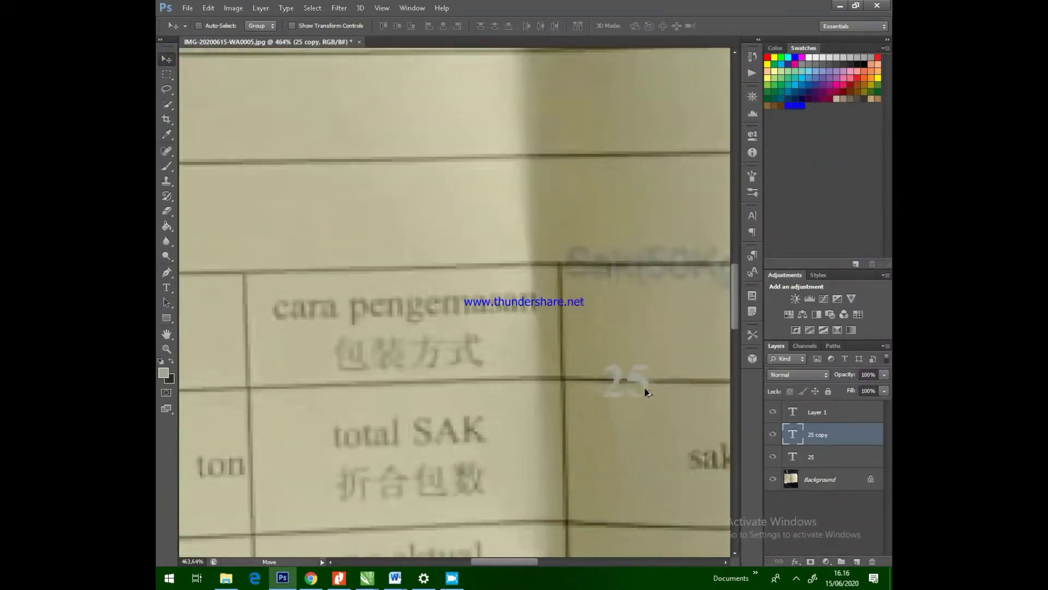
scroll(655, 381, "down", 4)
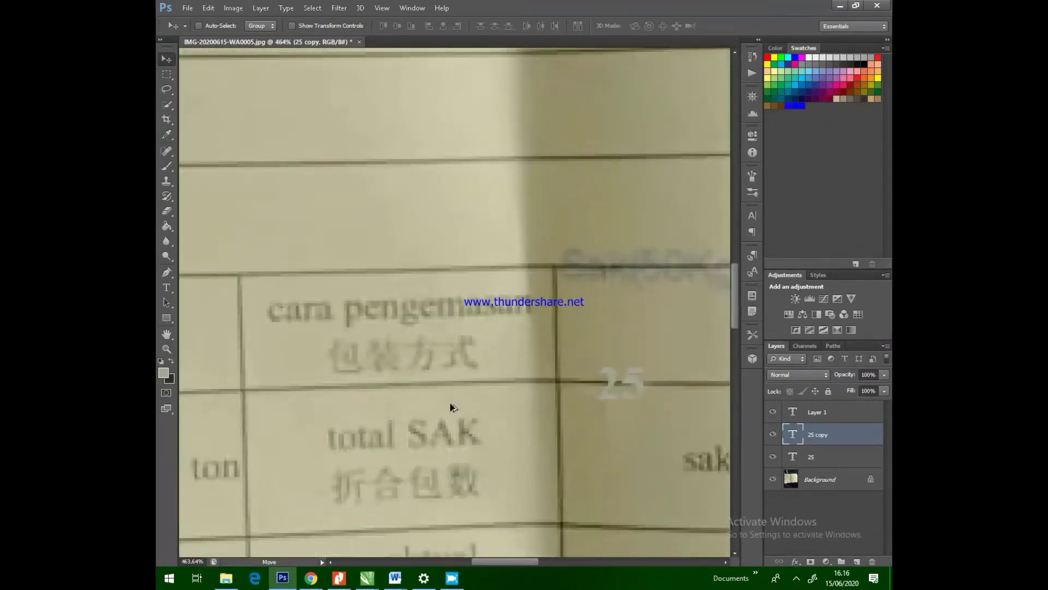
scroll(705, 376, "up", 1)
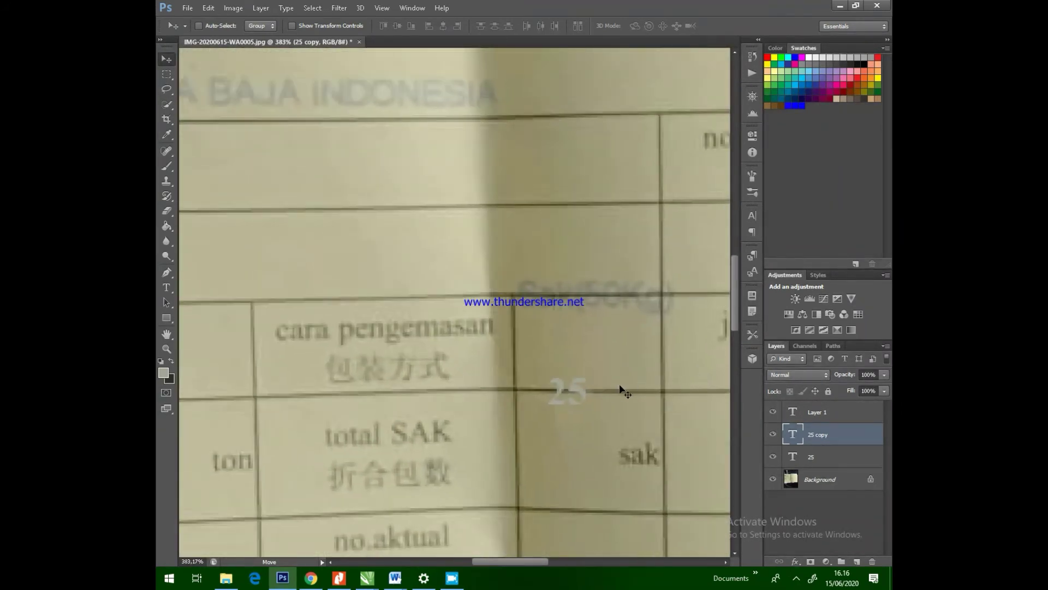
left_click(166, 287)
left_click(563, 383)
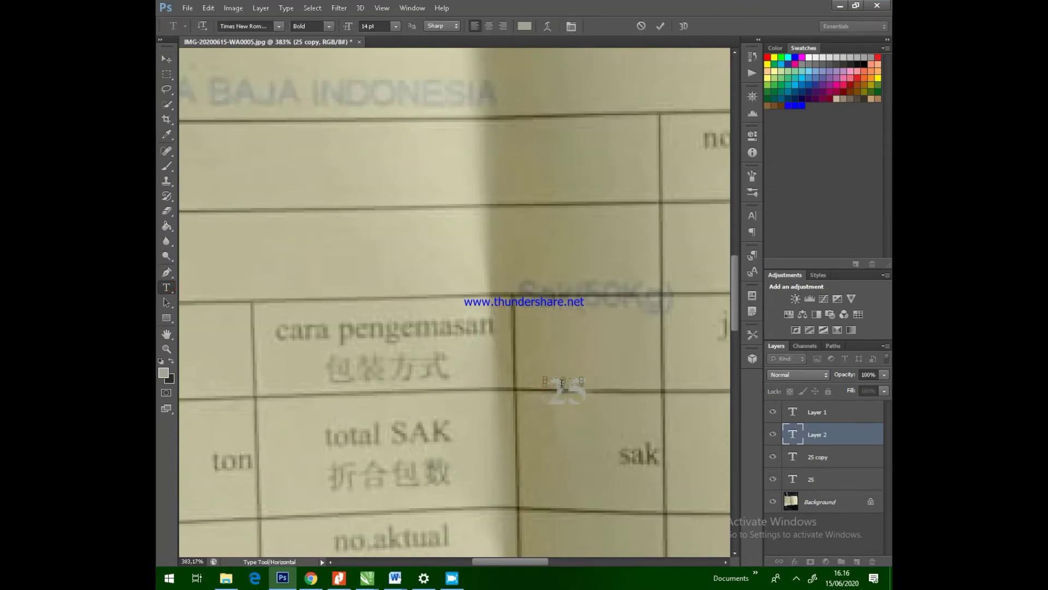
left_click(173, 287)
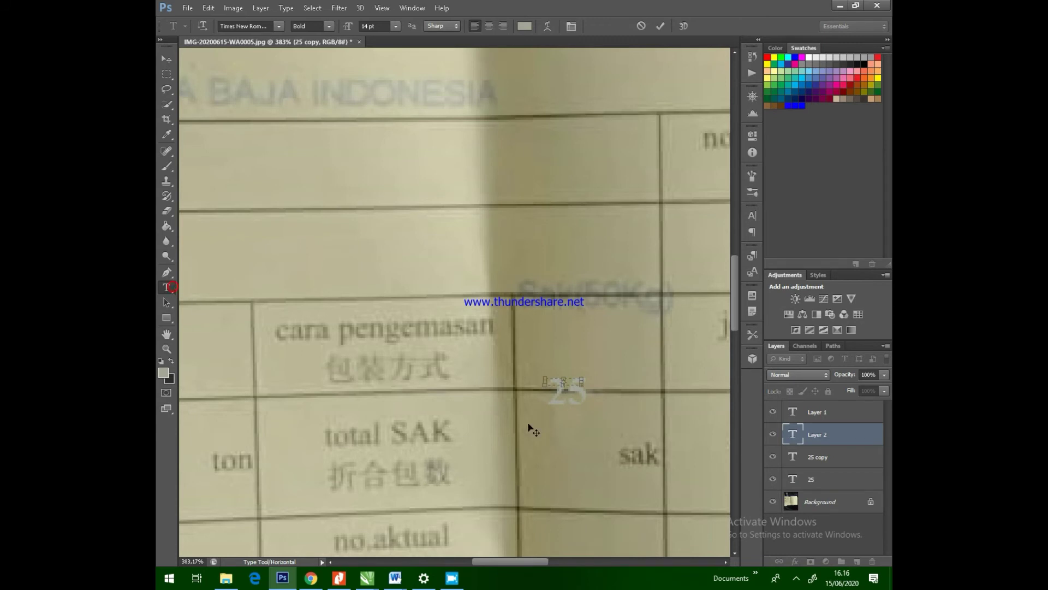
left_click(167, 59)
Step: Recolour the copied 25 text with a colour sampled from the end of the faded BAJA INDONESIA print
left_click(167, 288)
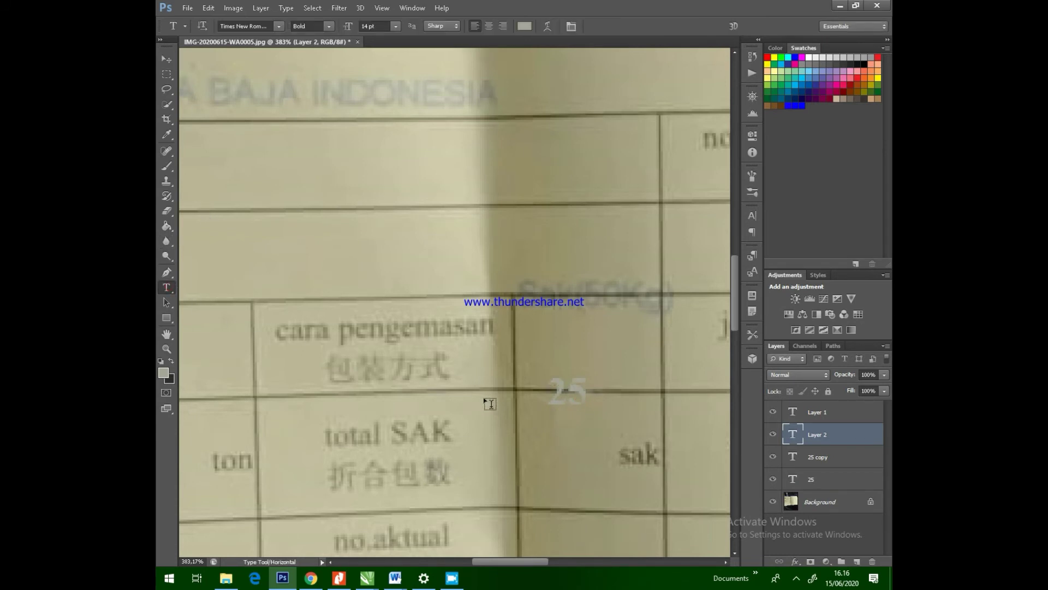
left_click_drag(577, 389, 548, 390)
left_click(587, 389)
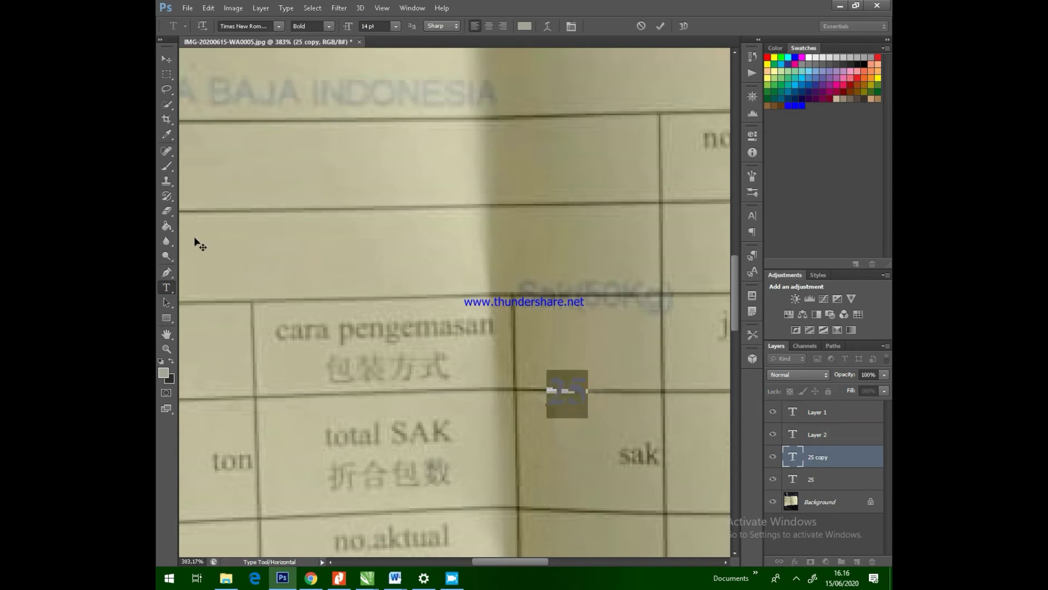
left_click(164, 374)
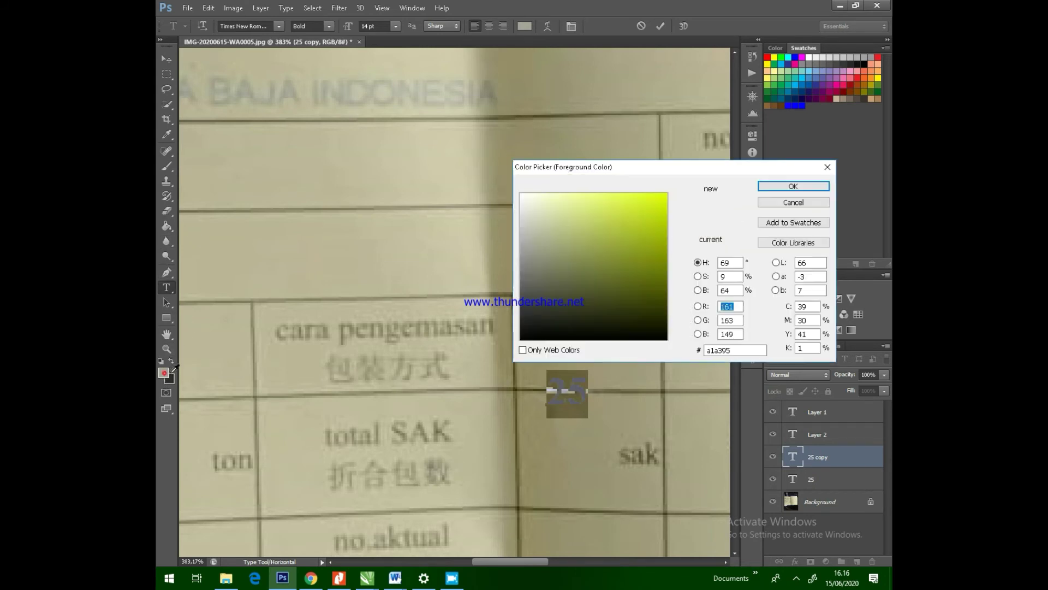
left_click(494, 95)
left_click(804, 186)
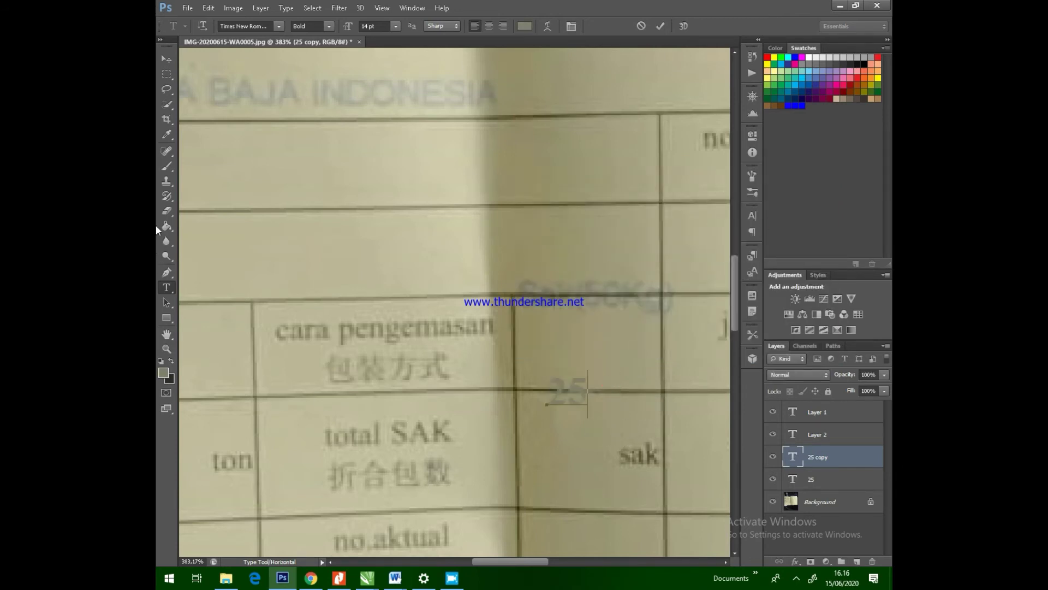
Step: Replace the copied 25 text in the total SAK cell with 440
left_click_drag(595, 387, 519, 381)
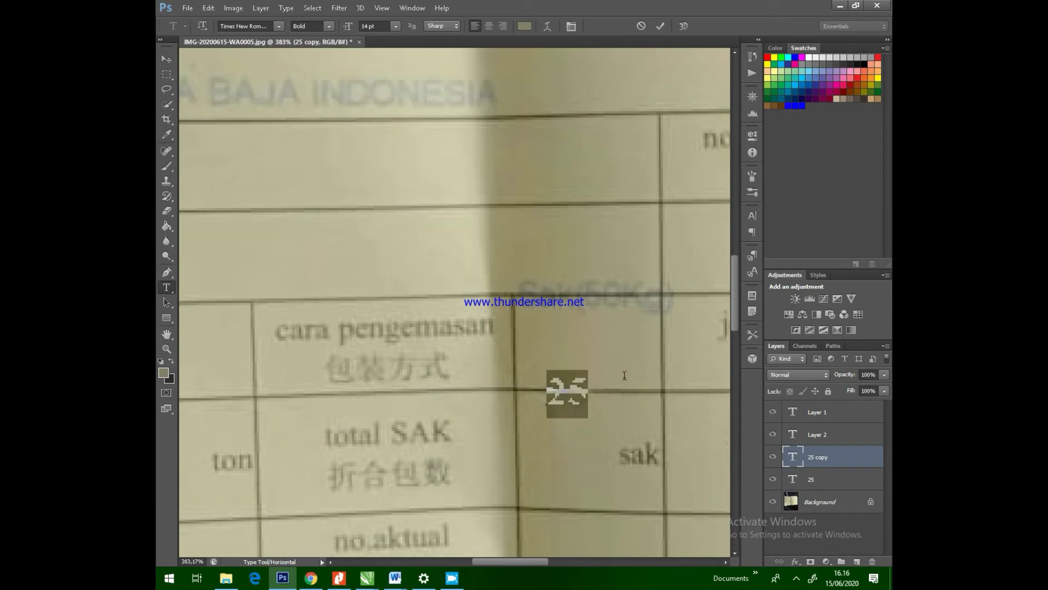
type("44")
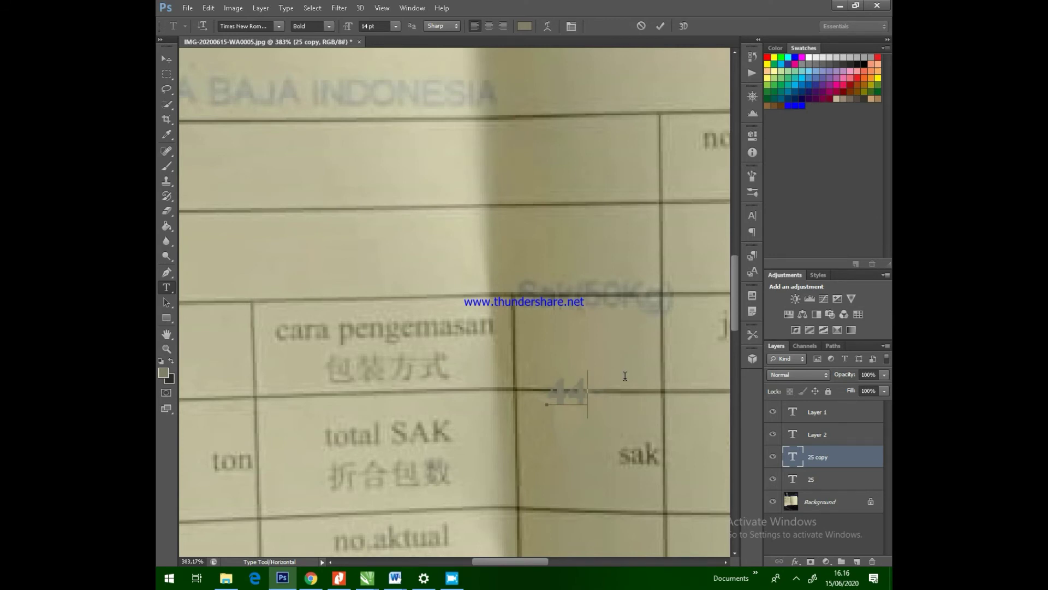
type("0")
Step: Recolour the whole 440 text with a darker tone sampled from the last letters of the faded BAJA INDONESIA print
left_click_drag(610, 389, 525, 387)
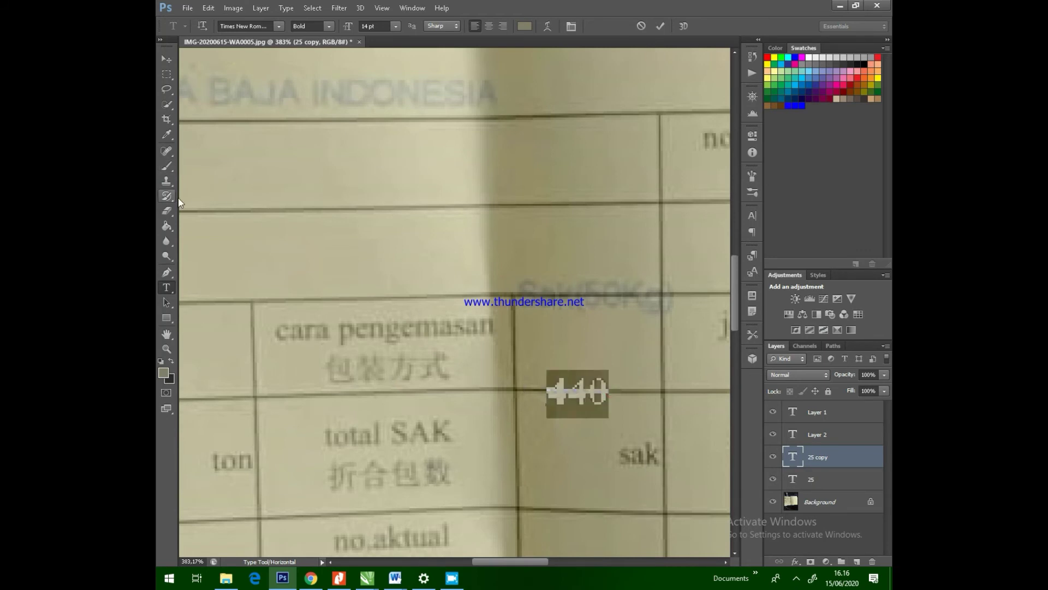
left_click(163, 372)
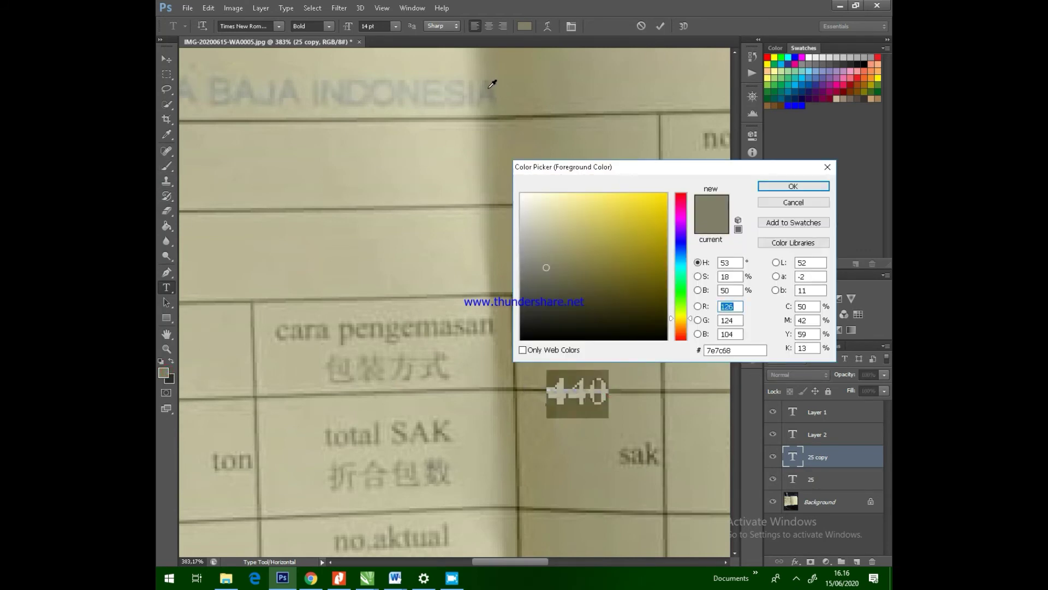
left_click(778, 188)
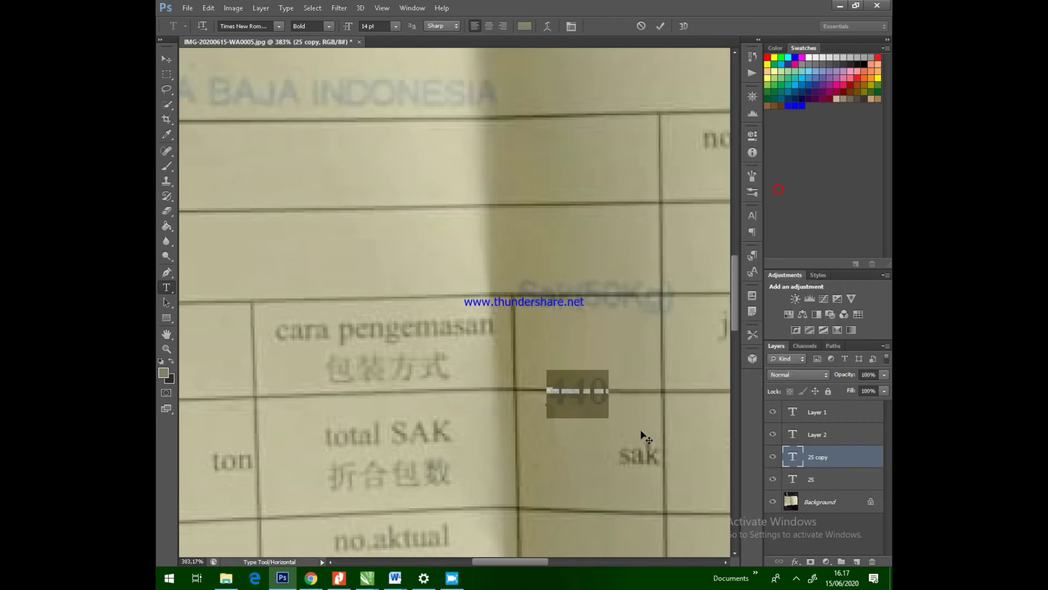
left_click(631, 398)
double_click(625, 392)
left_click(164, 376)
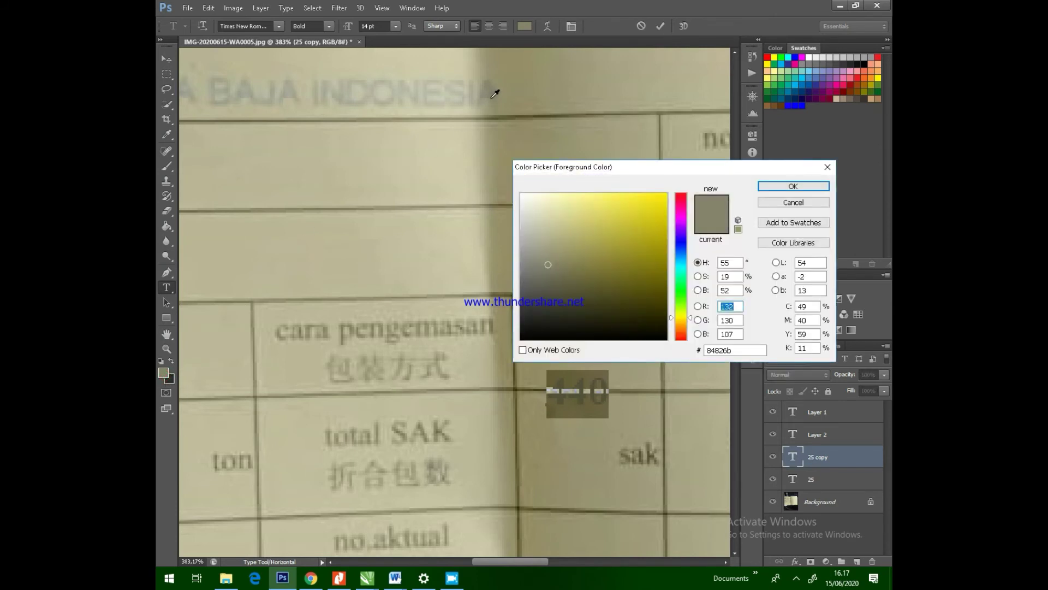
left_click(800, 186)
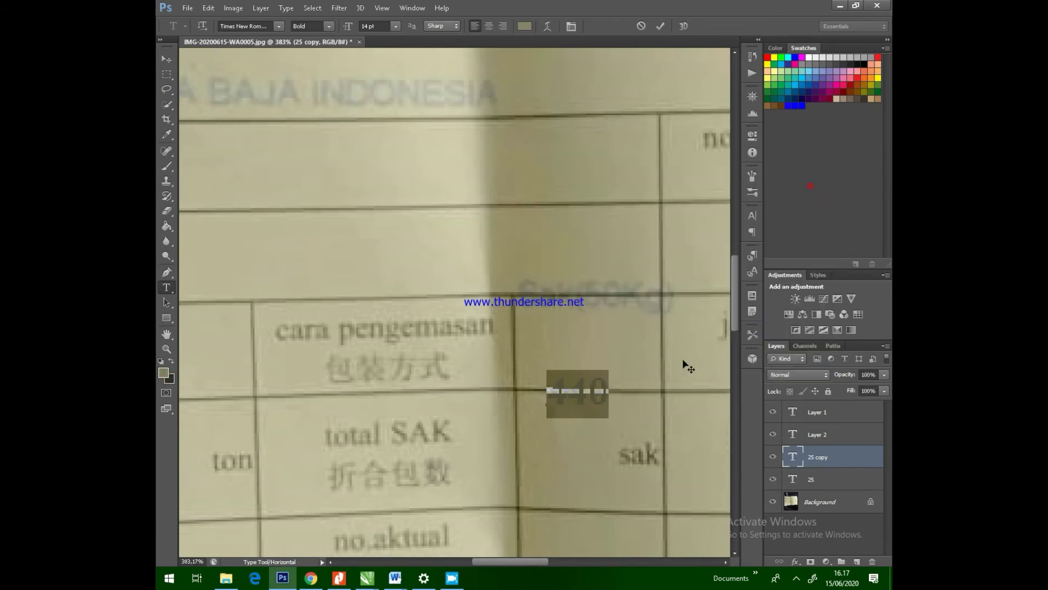
Step: Try to match the 440 text's colour by resampling the foreground colour from the faded Sak(50Kg) and BAJA INDONESIA print
left_click(680, 370)
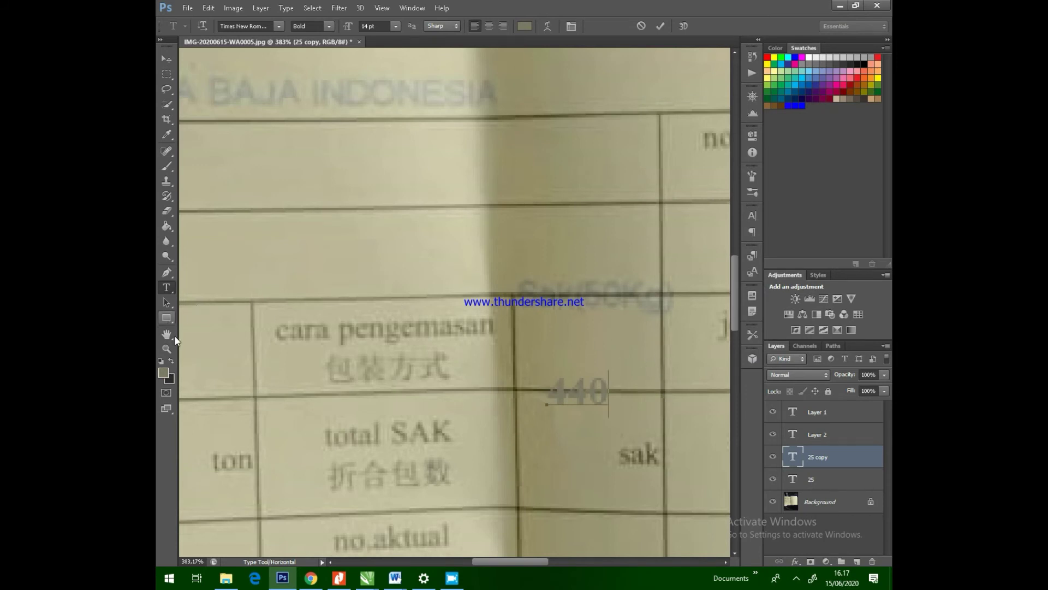
left_click(163, 373)
left_click_drag(749, 170, 739, 332)
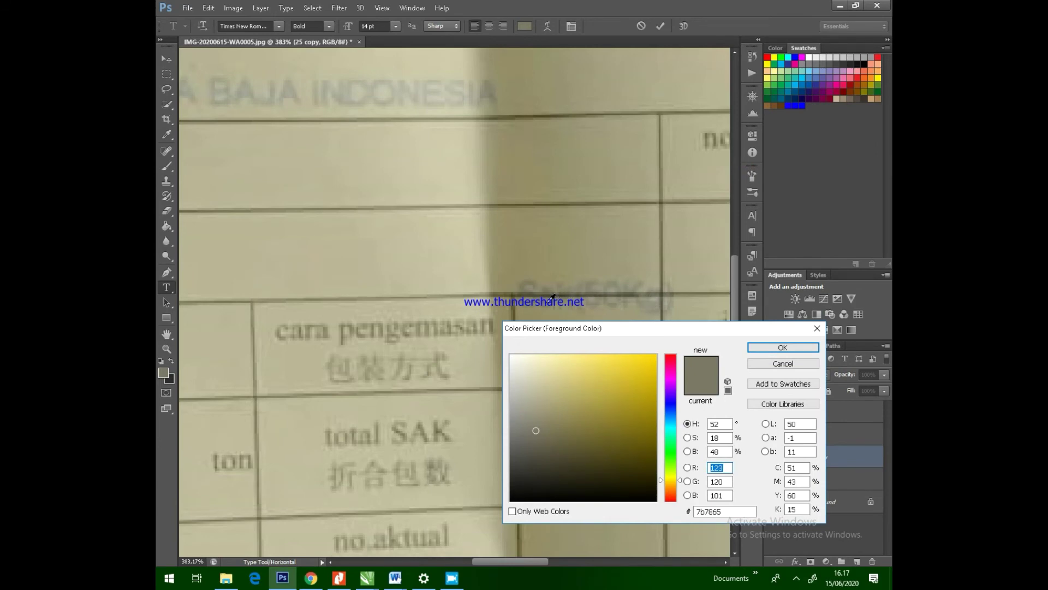
left_click(782, 347)
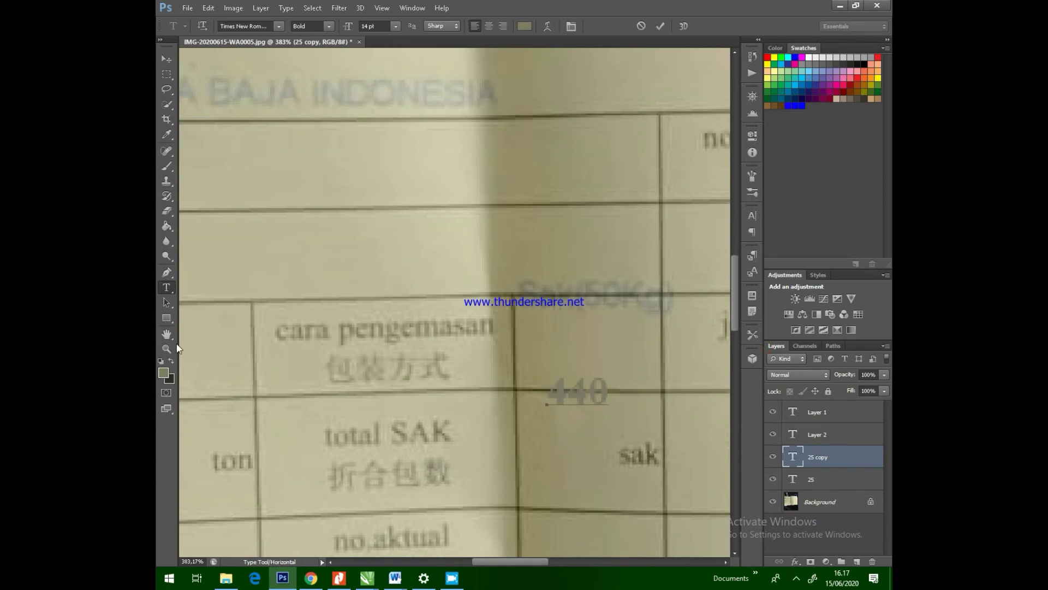
left_click(165, 375)
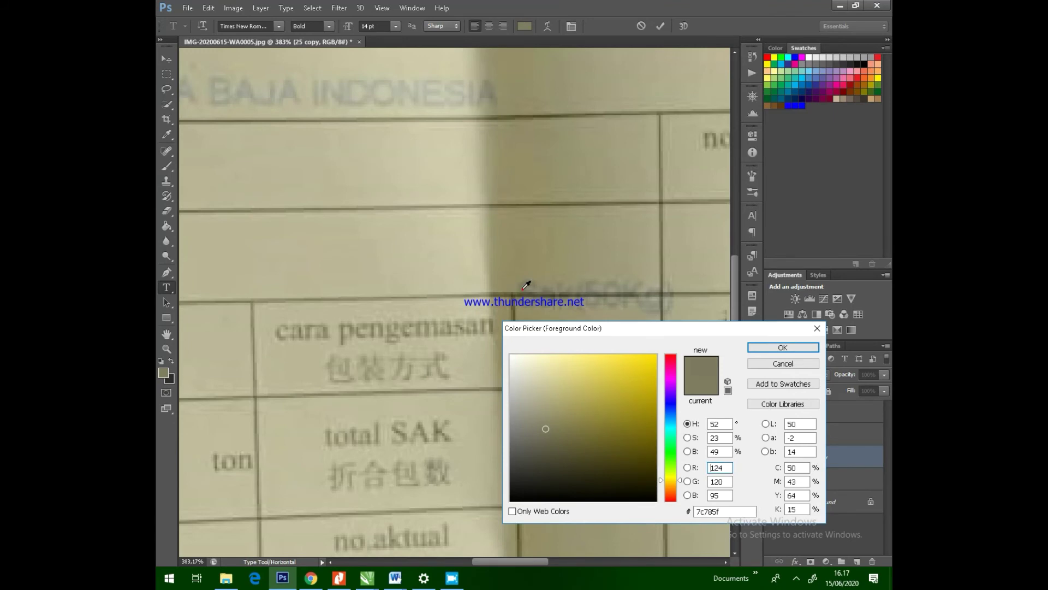
left_click(768, 347)
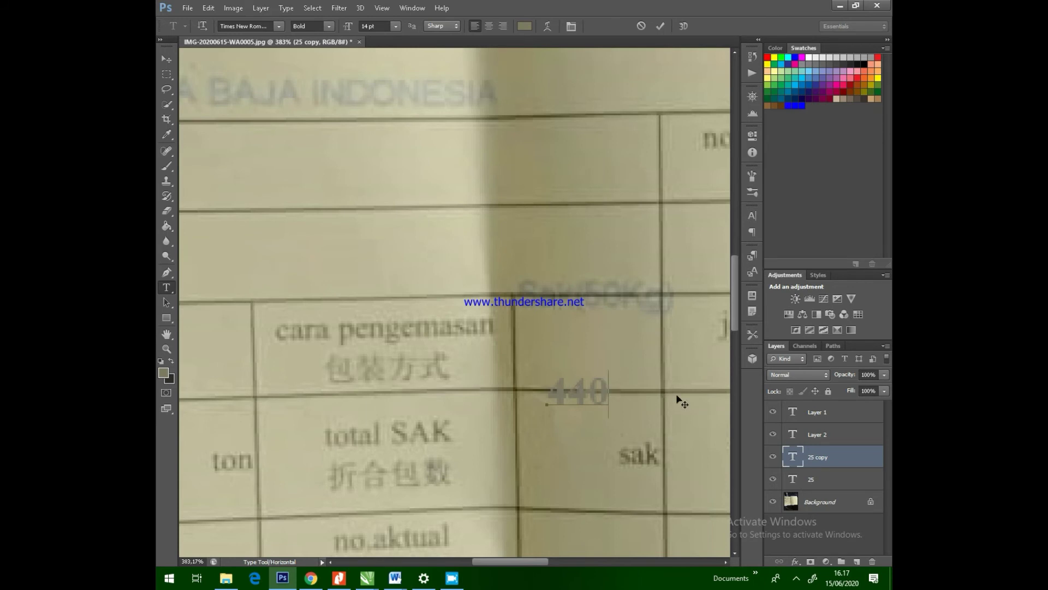
left_click(164, 372)
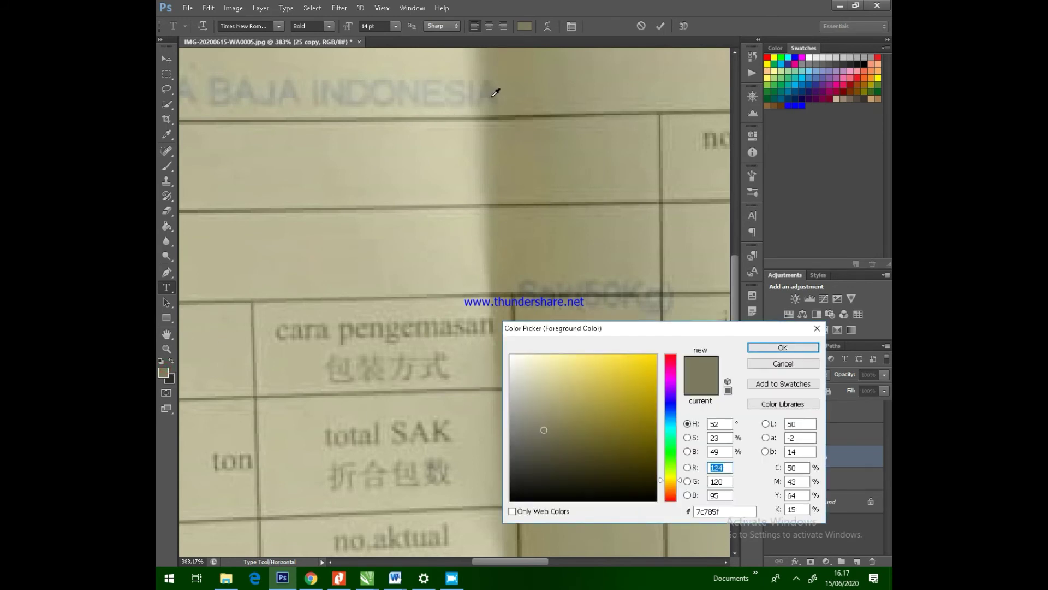
left_click(779, 348)
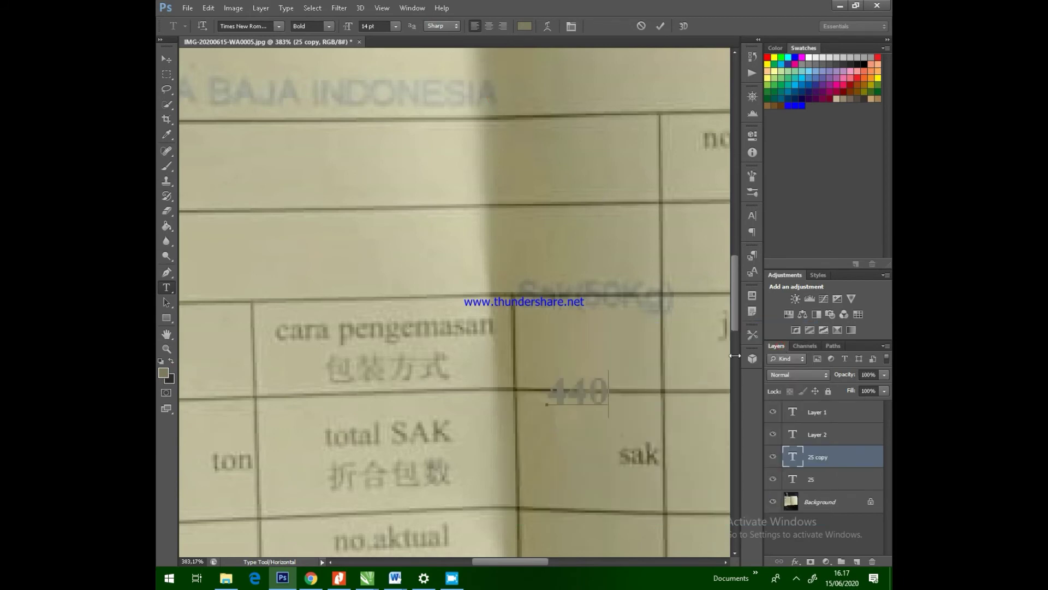
Step: Try to match the whole 440 text to the faded print by setting its colour to #767465, then #7b796b
key("ctrl+a")
left_click(163, 372)
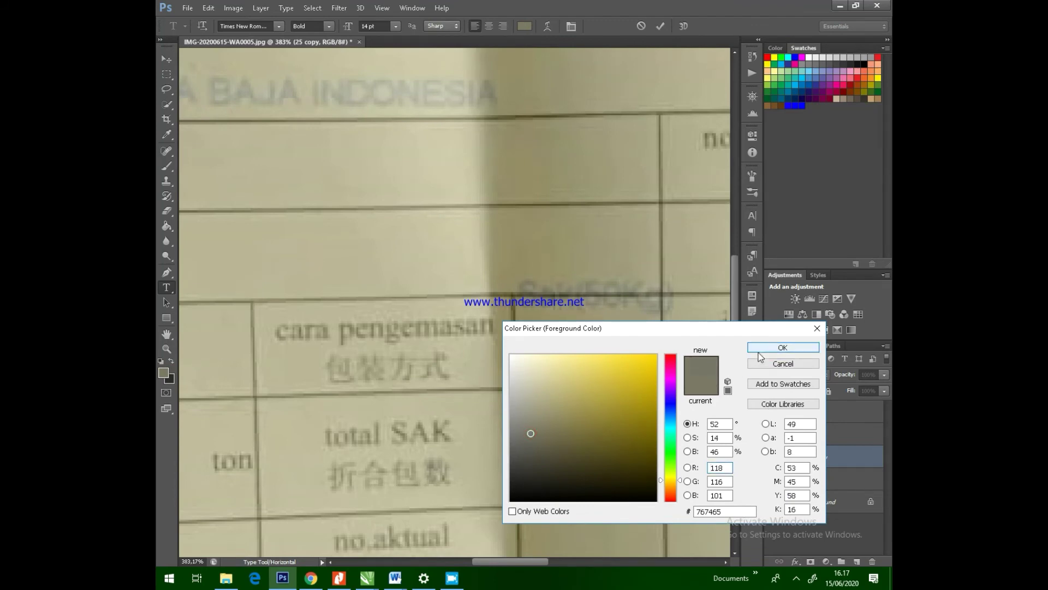
left_click(782, 348)
left_click(631, 398)
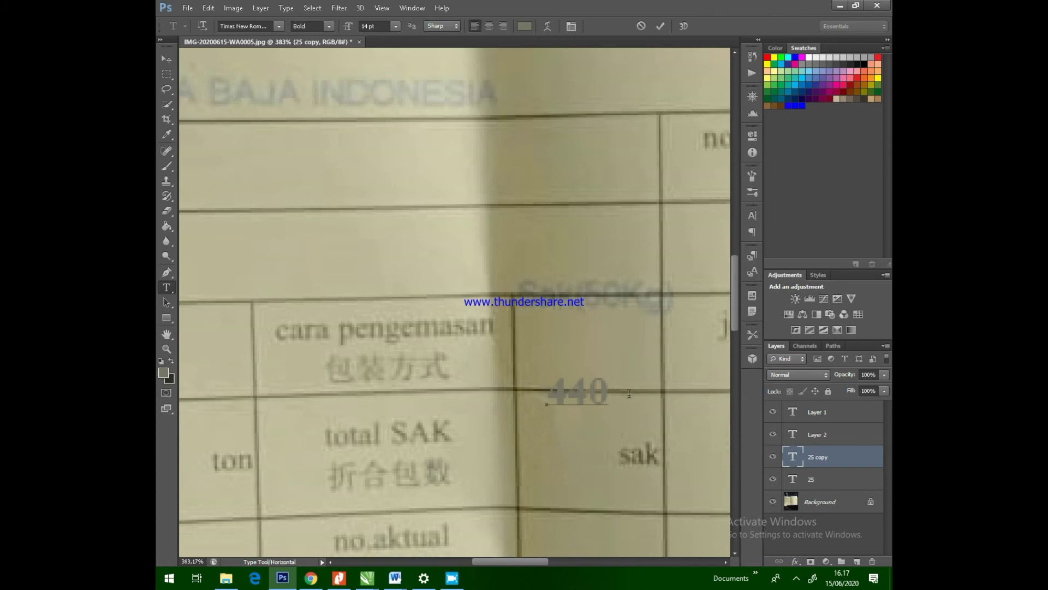
double_click(633, 391)
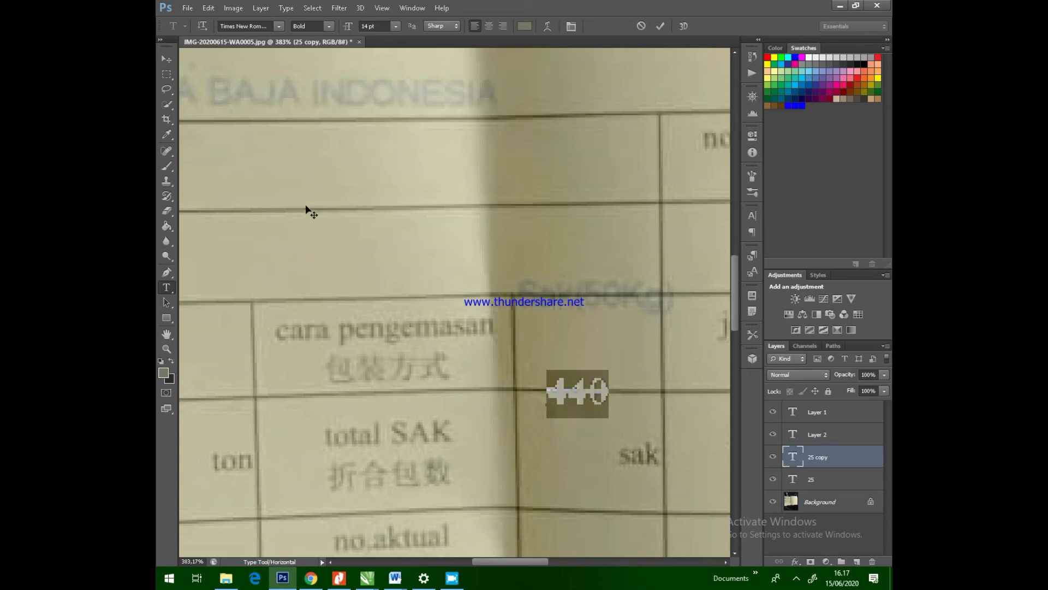
left_click(163, 373)
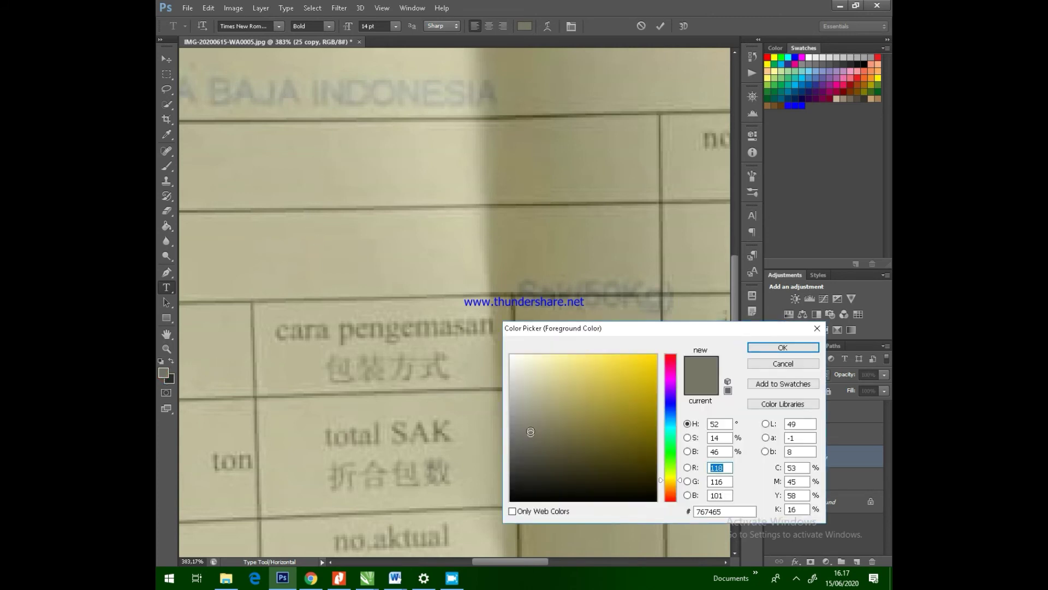
left_click(762, 349)
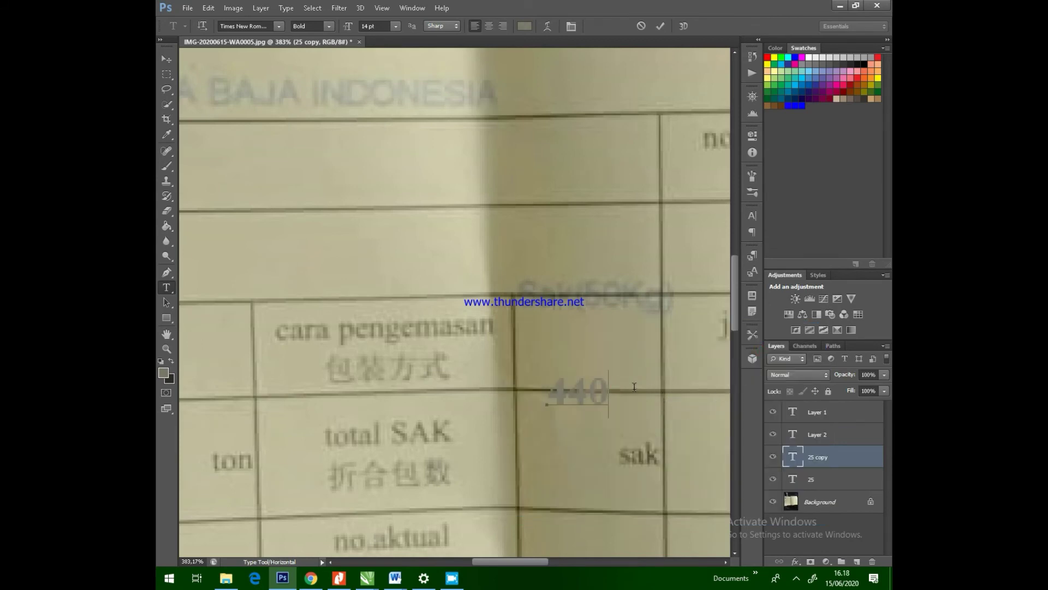
Step: Readjust the colour of the whole 440 text to blend with the faded blue-grey print
key("ctrl+a")
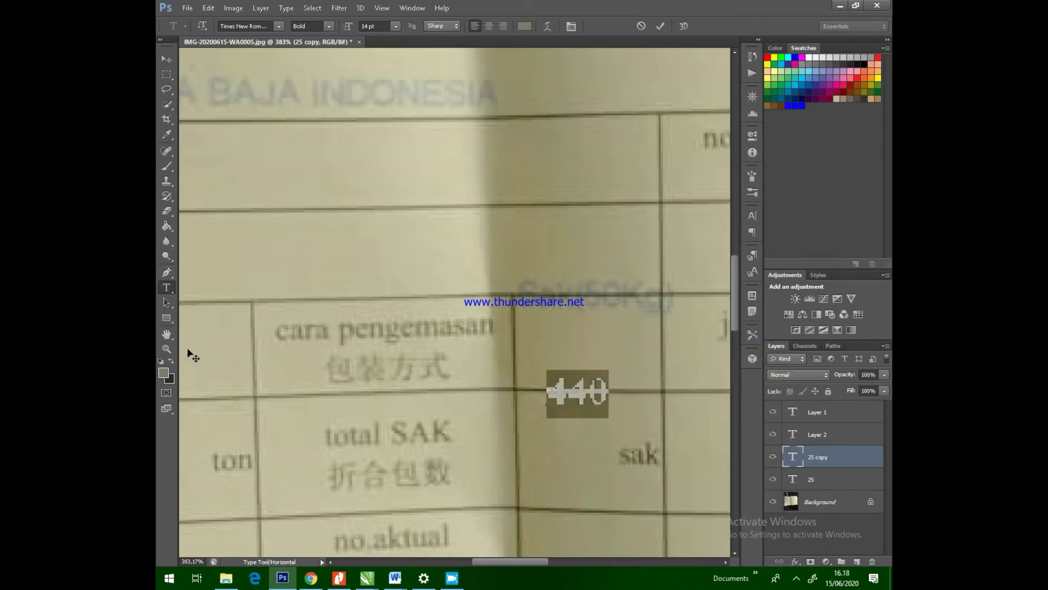
left_click(163, 373)
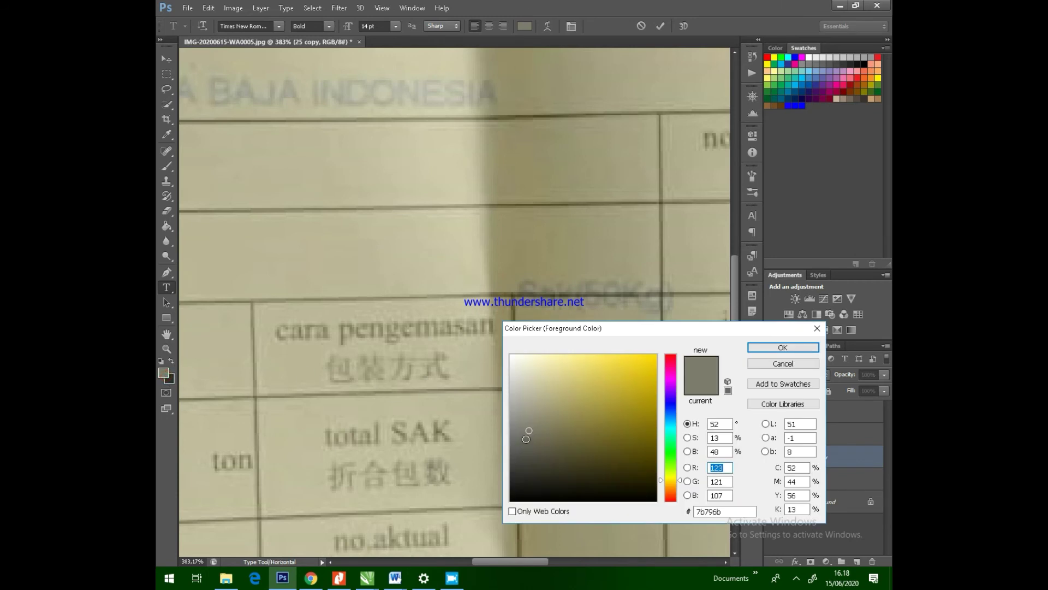
left_click(751, 348)
left_click(654, 374)
left_click(638, 385)
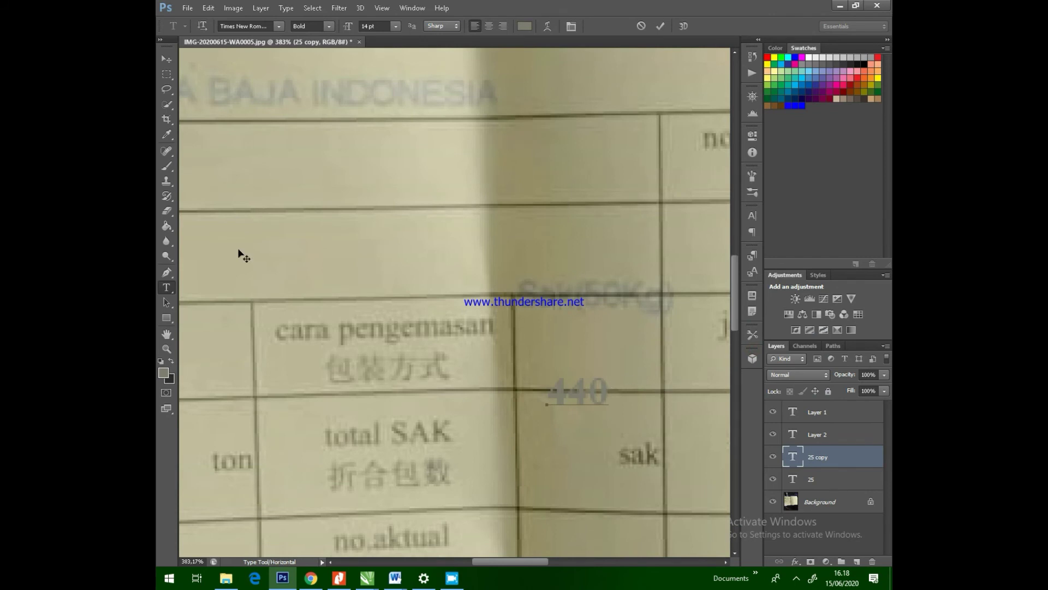
Step: Nudge the 440 text slightly up and to the right on the line above the sak cell
left_click(167, 59)
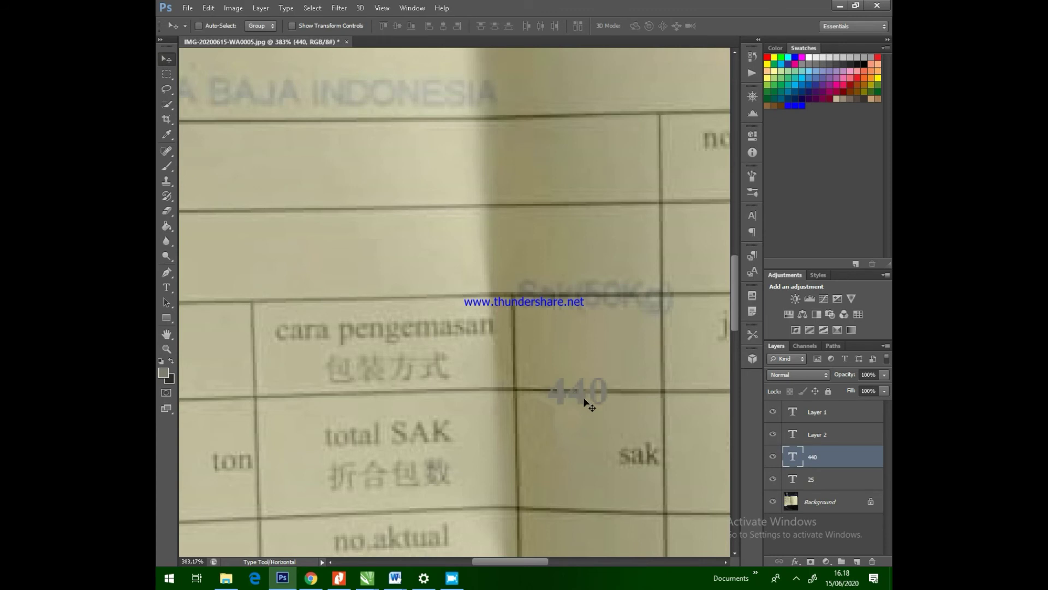
left_click_drag(586, 403, 591, 400)
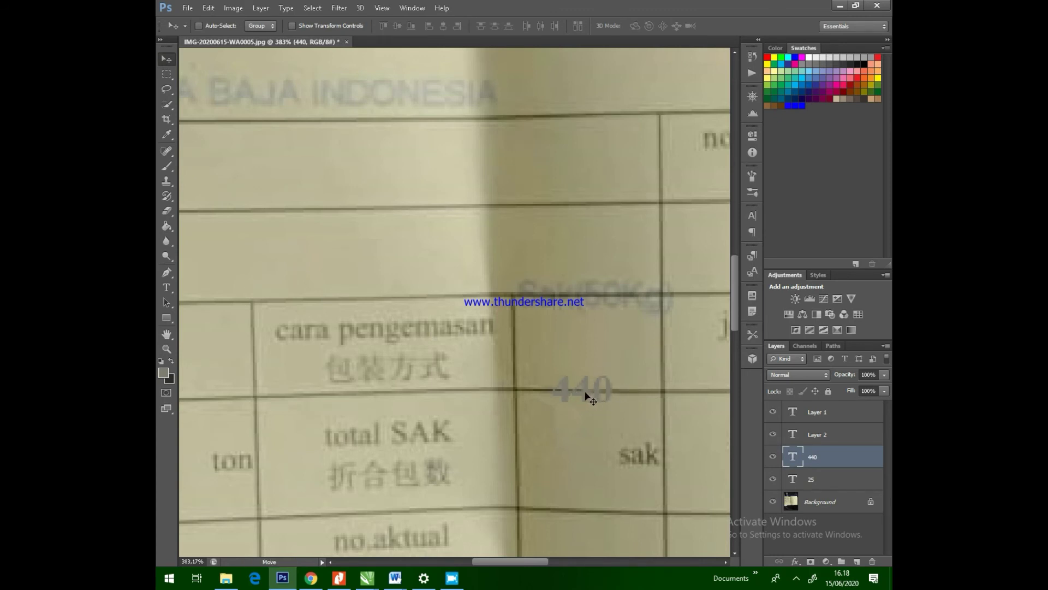
left_click_drag(585, 392, 587, 393)
Step: Change the 25 text near the ton cell to 22 by replacing its second digit
scroll(629, 391, "down", 1)
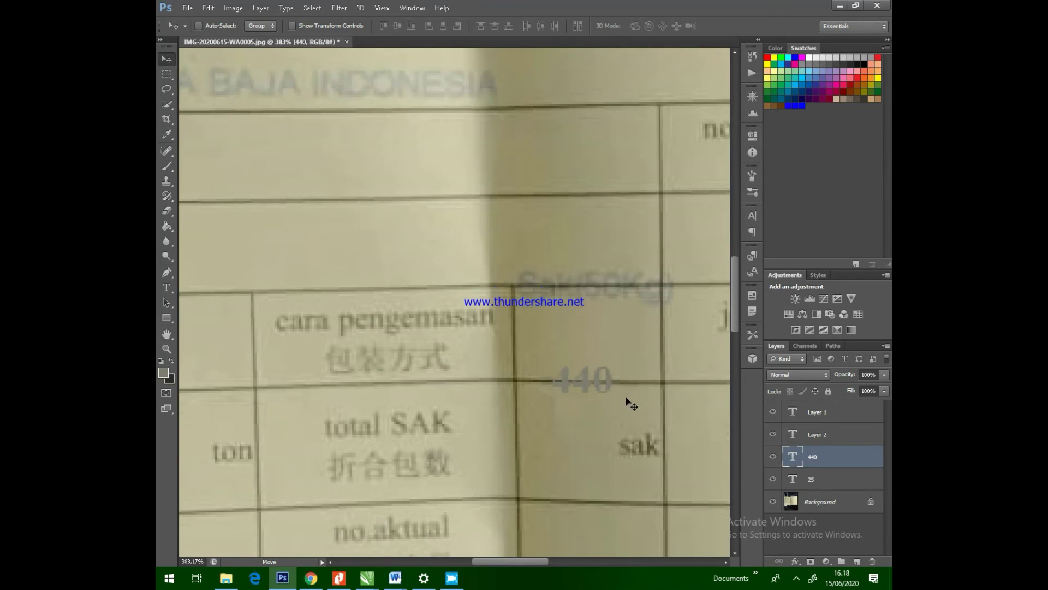
scroll(639, 388, "down", 2)
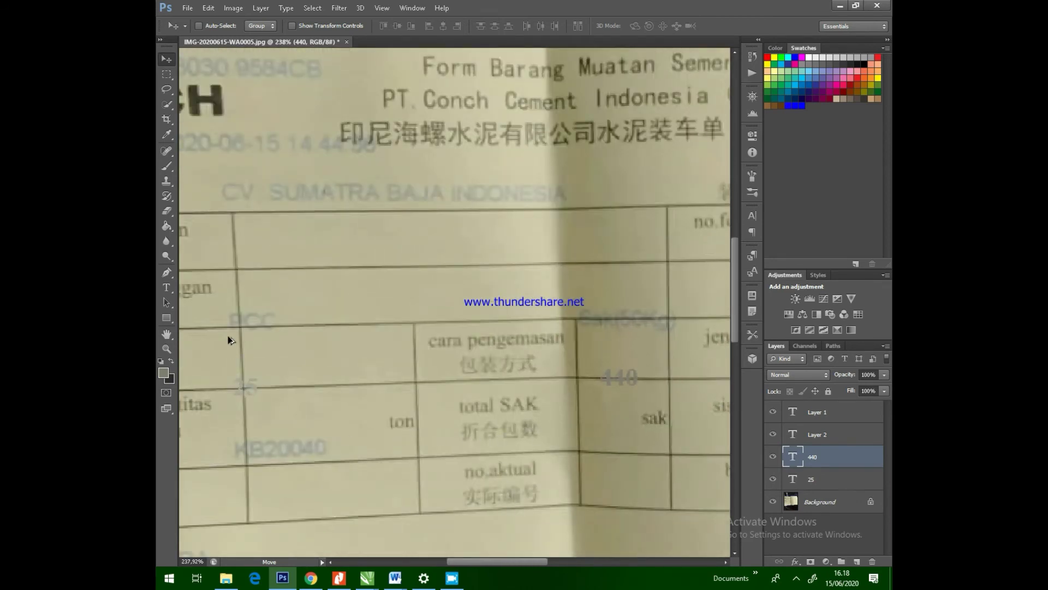
left_click(166, 288)
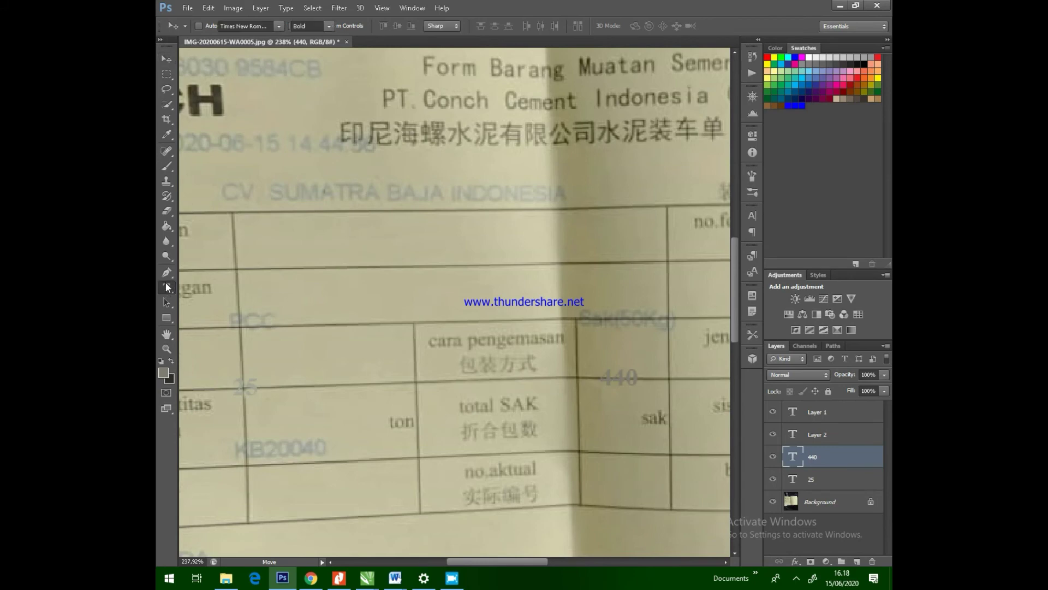
double_click(250, 385)
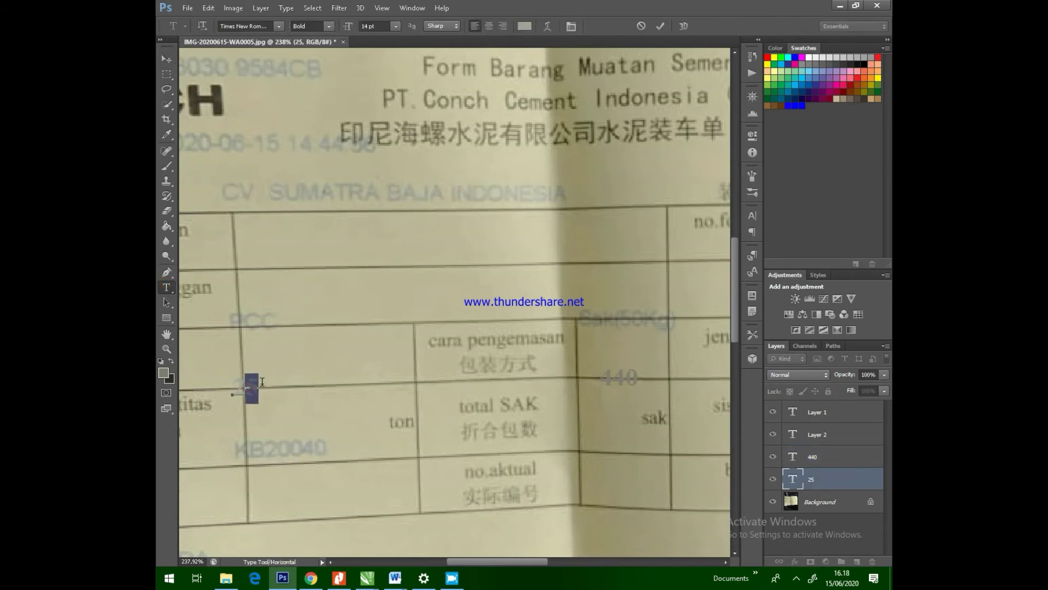
type("2")
left_click(166, 58)
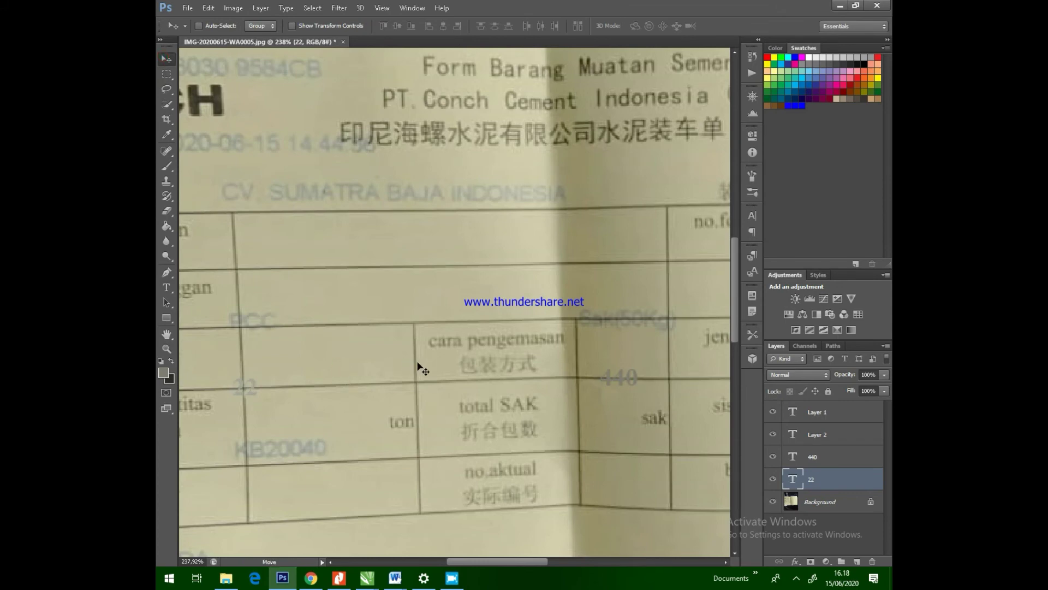
scroll(421, 369, "down", 5)
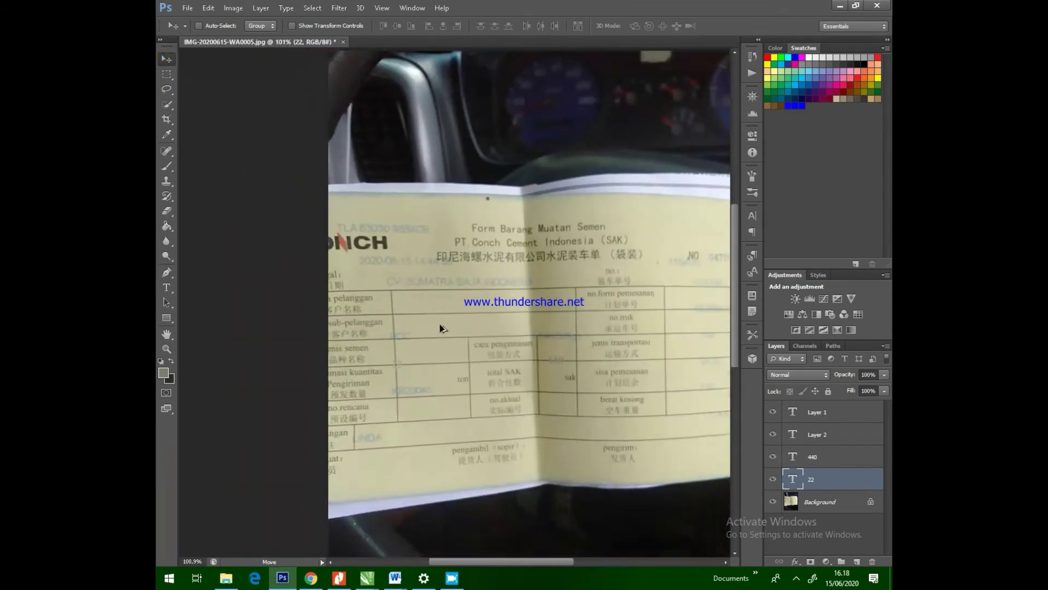
scroll(458, 329, "up", 2)
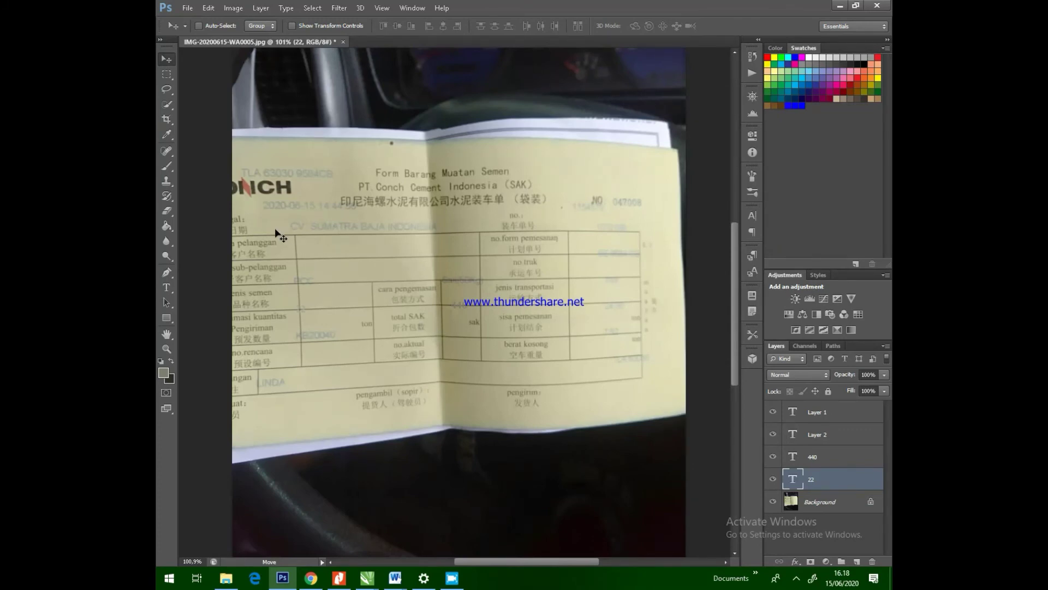
left_click(187, 8)
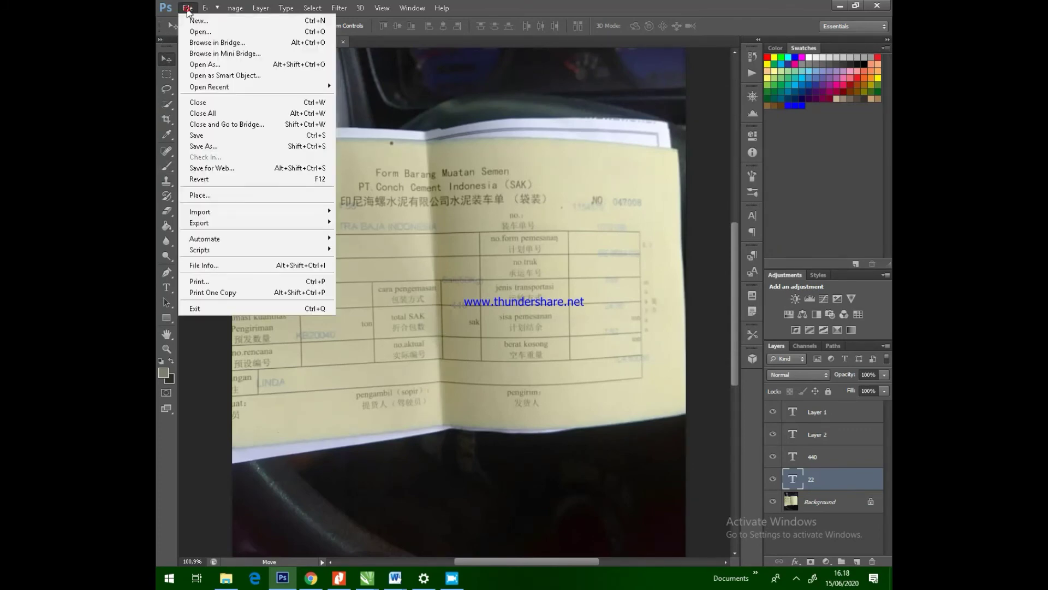
left_click(204, 64)
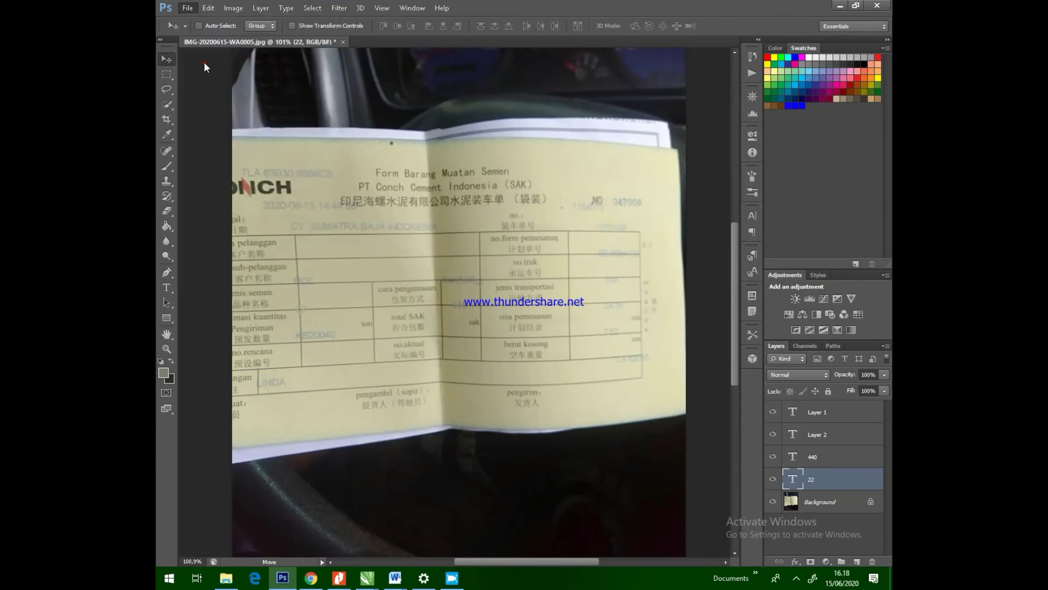
left_click(596, 9)
Step: Try to save the edited form in Documents as a Photoshop file named 1ok
left_click(188, 8)
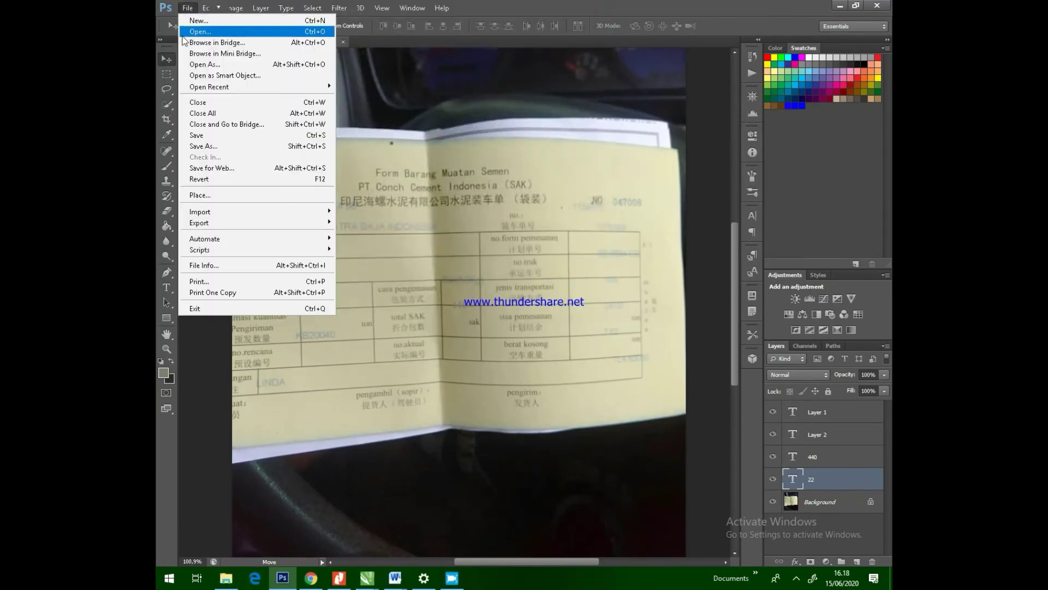
left_click(218, 146)
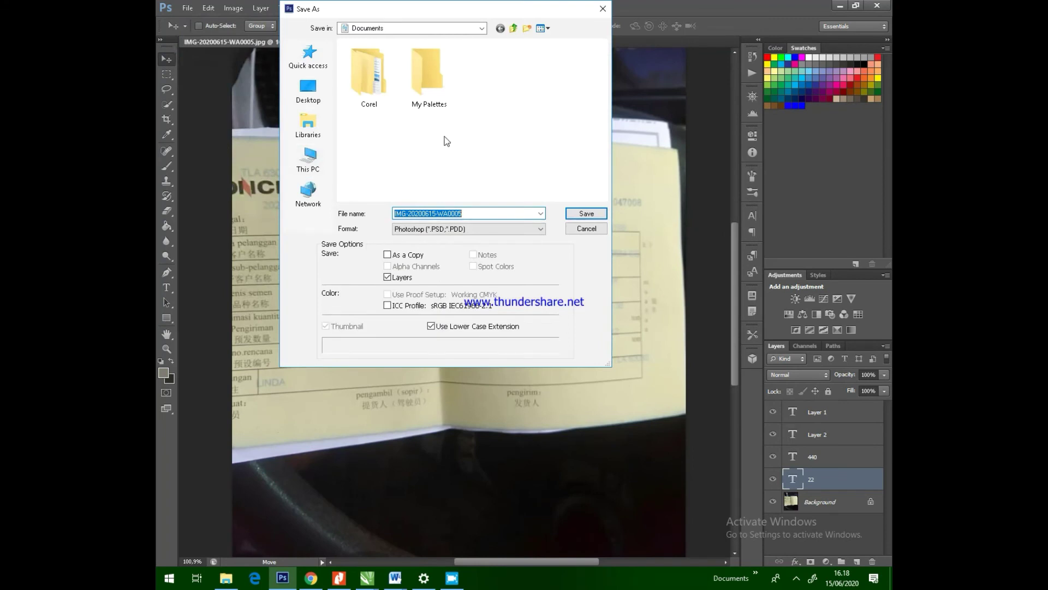
left_click_drag(466, 212, 380, 219)
type("1o")
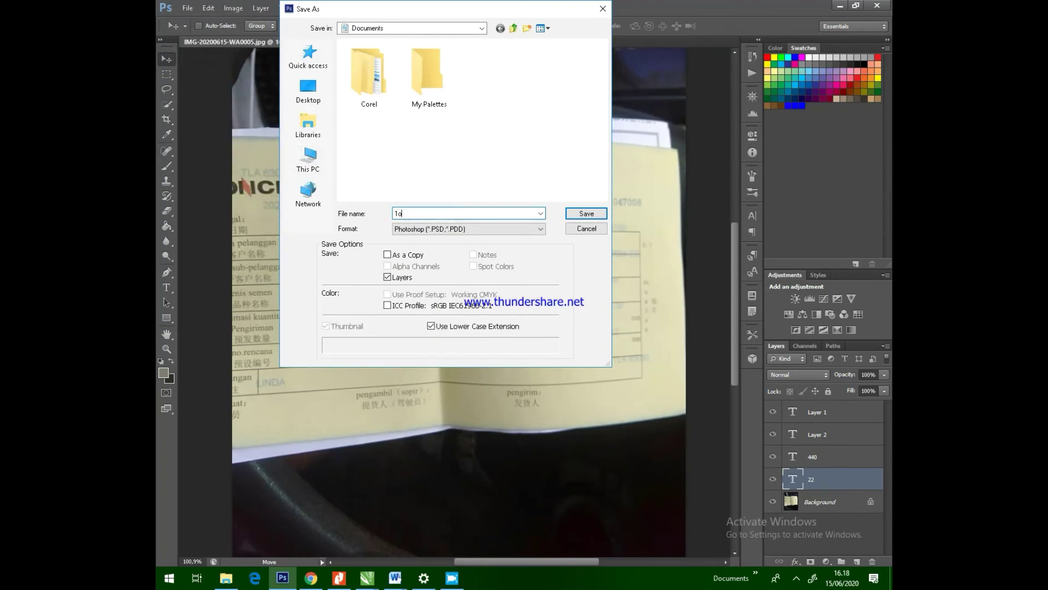
type("k")
left_click(596, 216)
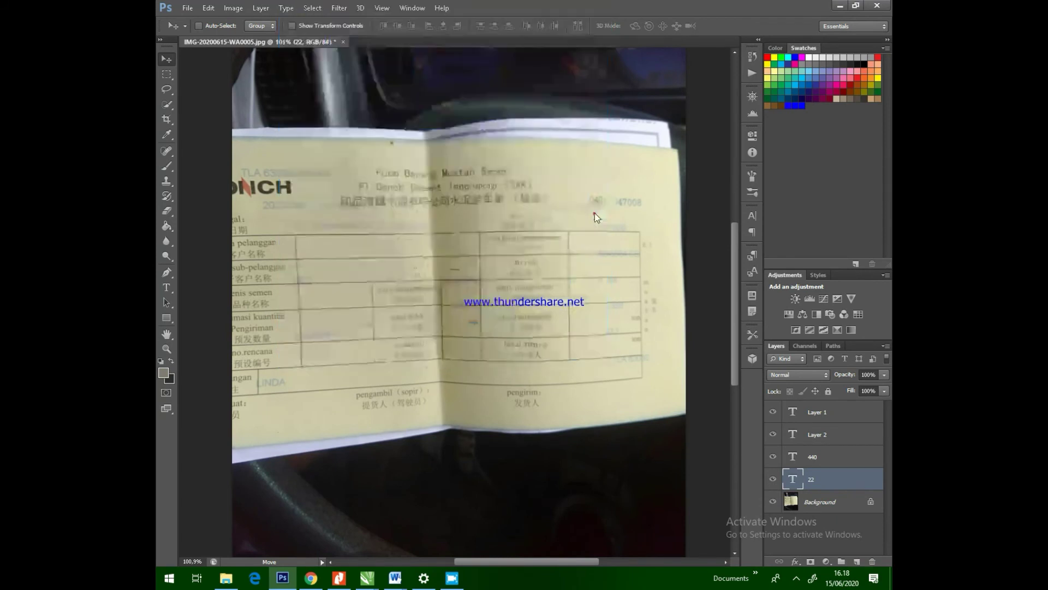
left_click(672, 158)
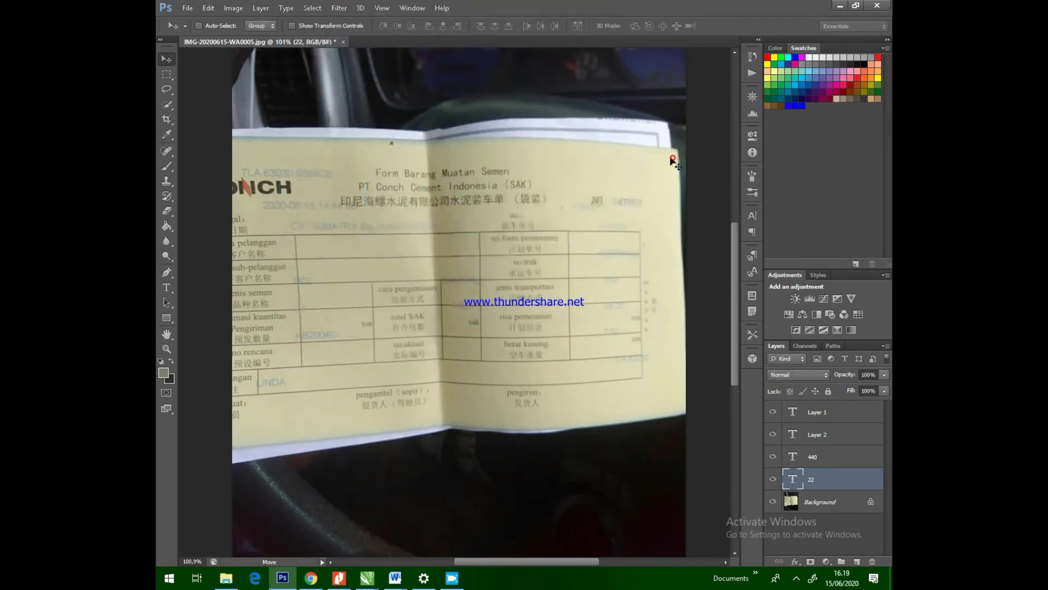
Step: Save the edited form in Documents as the JPEG 1 ok.jpg with maximum quality 12 and Baseline ("Standard") format
left_click(189, 7)
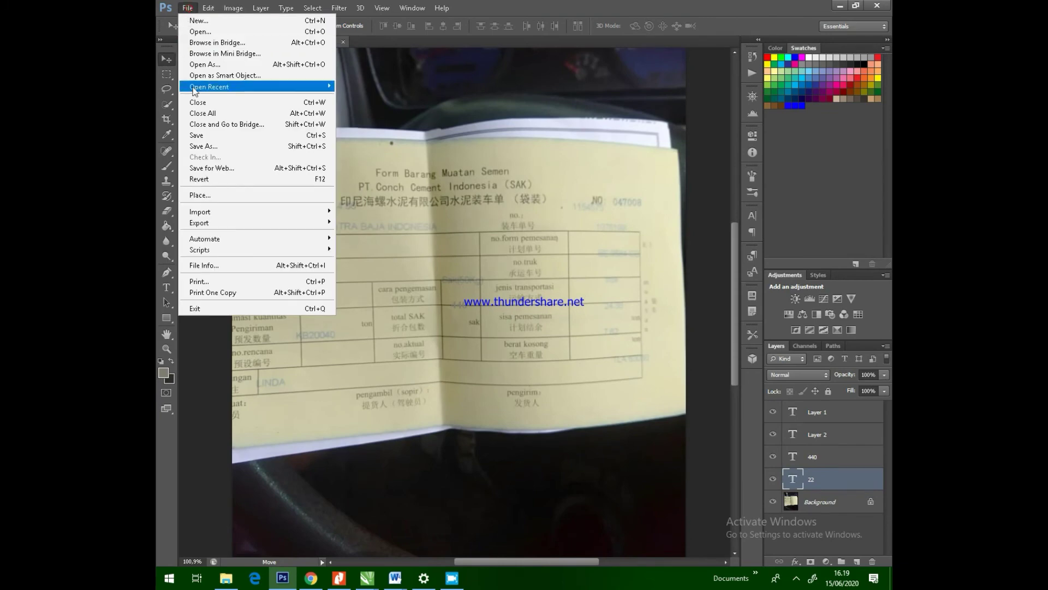
left_click(212, 148)
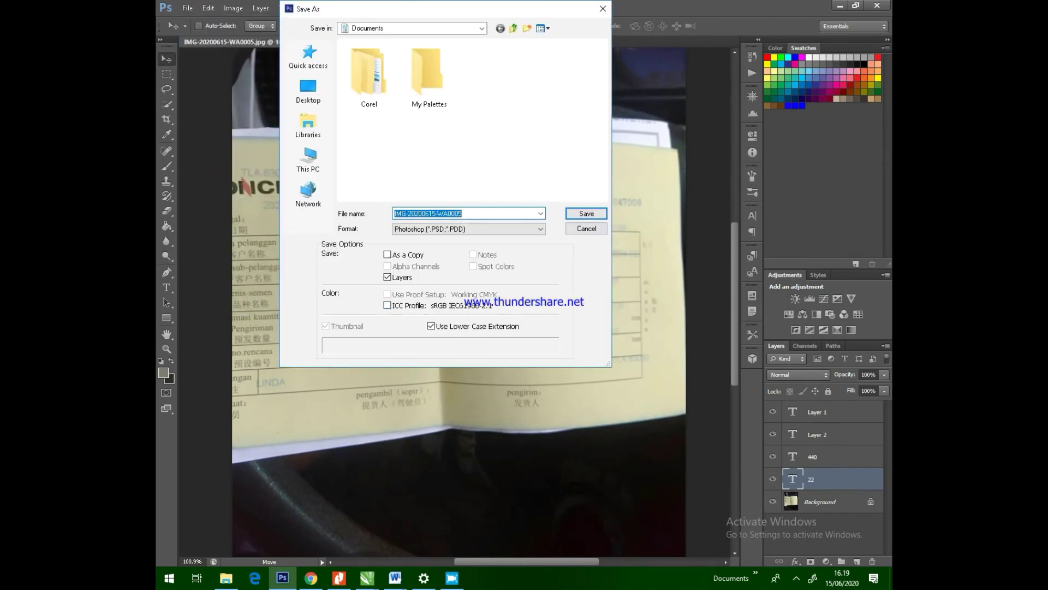
type("1 ok")
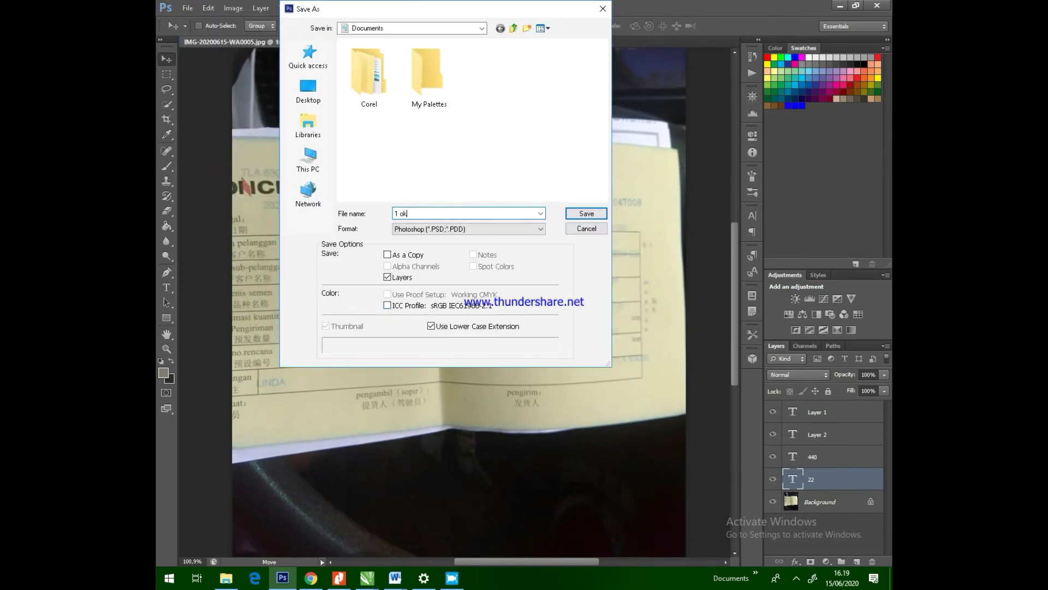
left_click(512, 229)
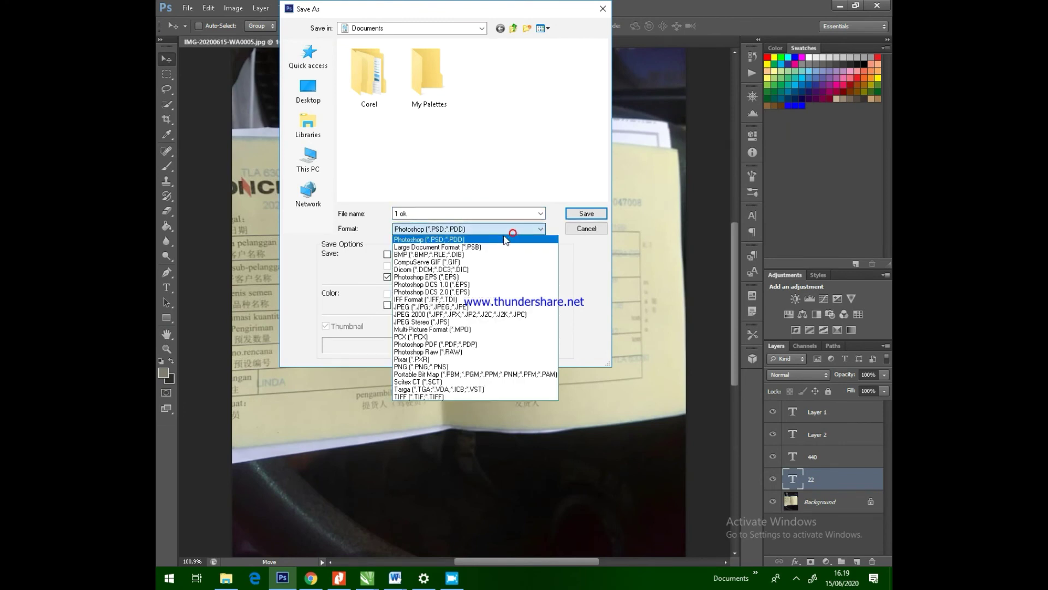
left_click(458, 306)
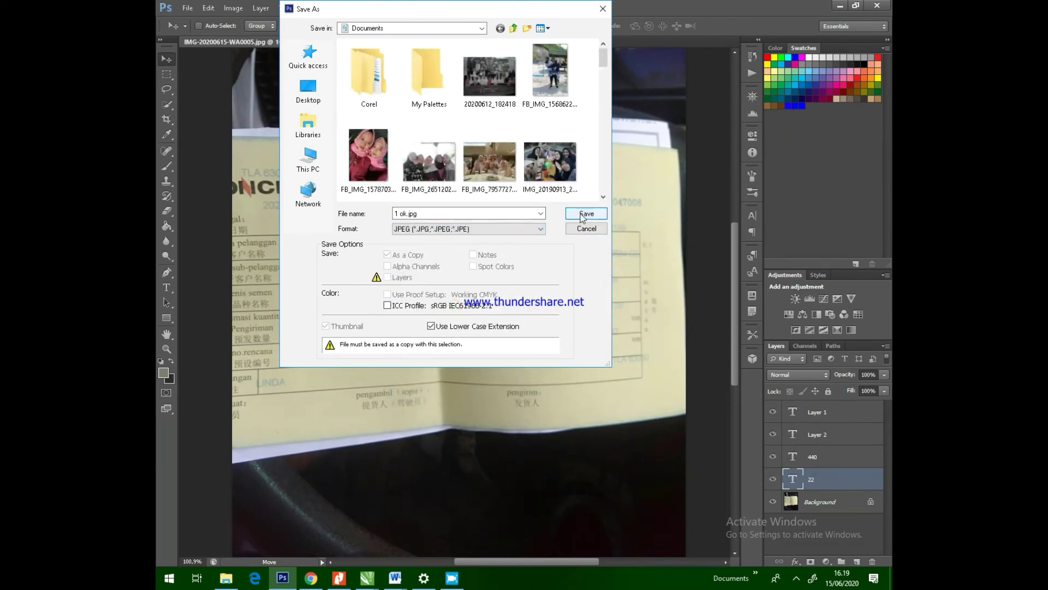
left_click(584, 214)
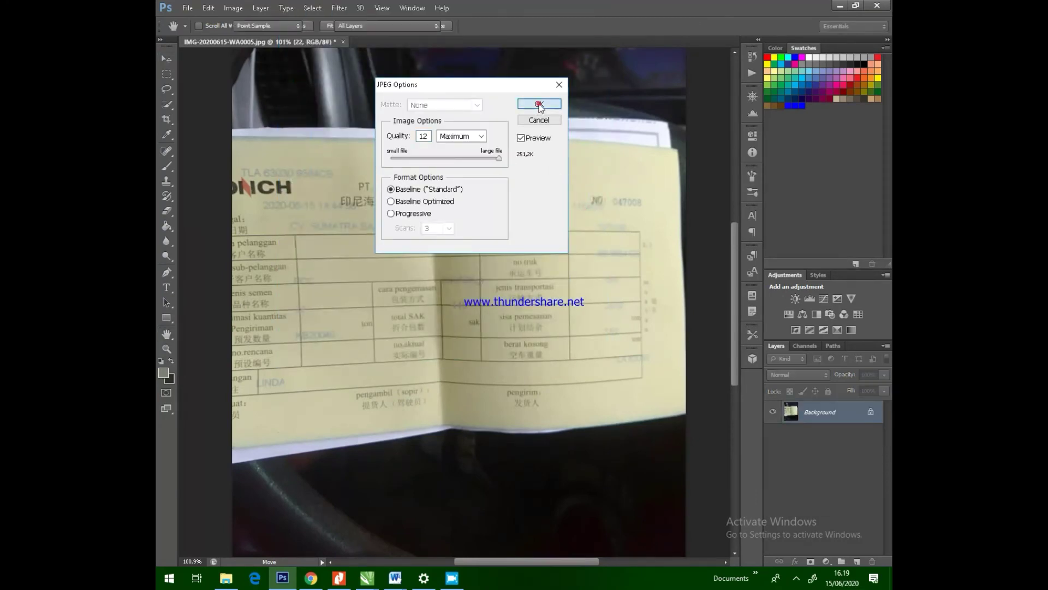
left_click(539, 104)
Step: Look through the Documents folder in File Explorer for the saved image, and return to Photoshop
left_click(841, 5)
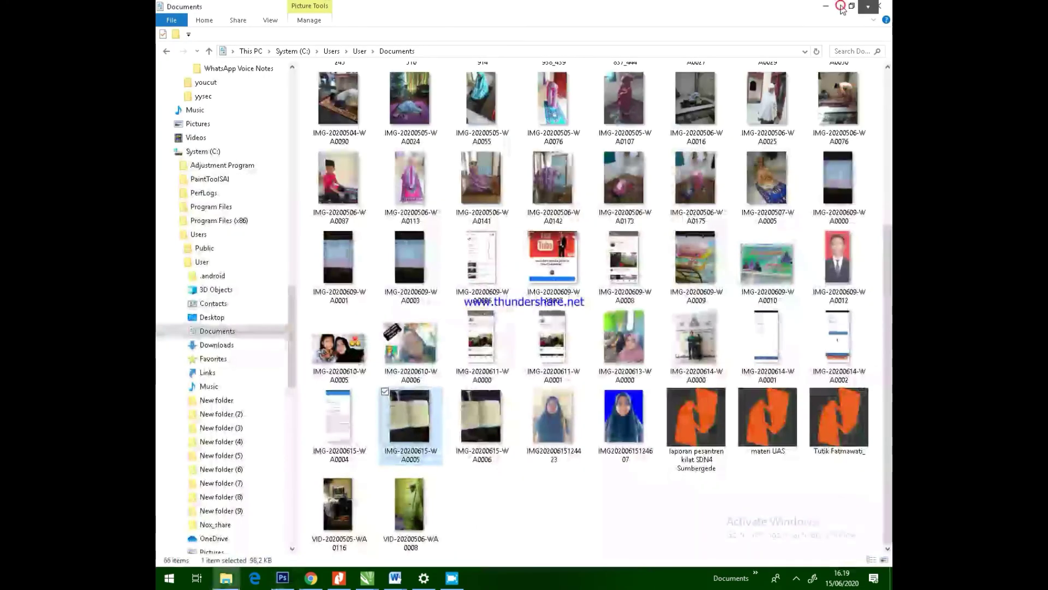
left_click_drag(890, 358, 891, 339)
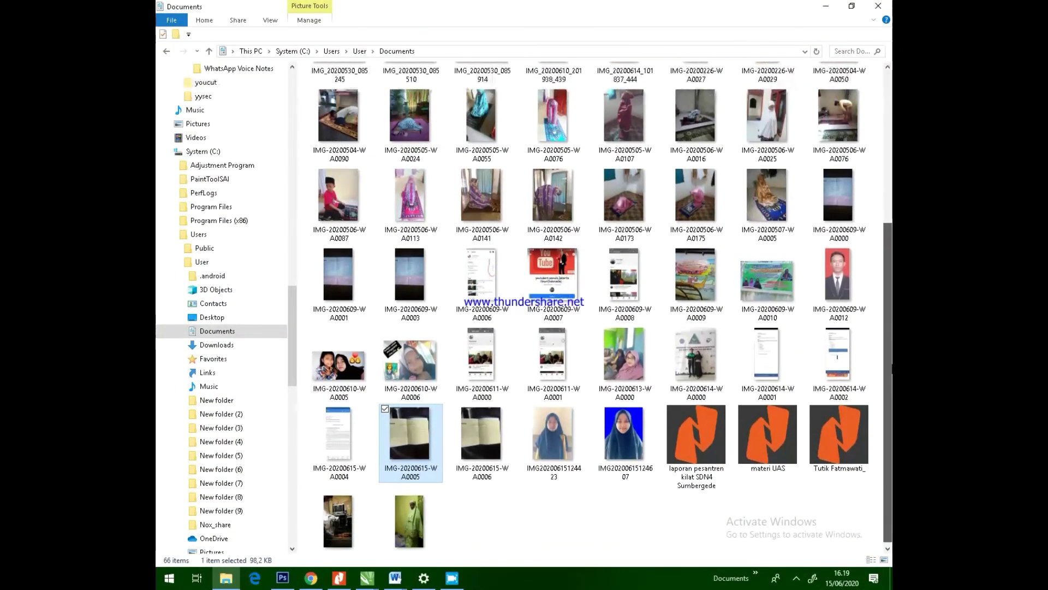
left_click(282, 578)
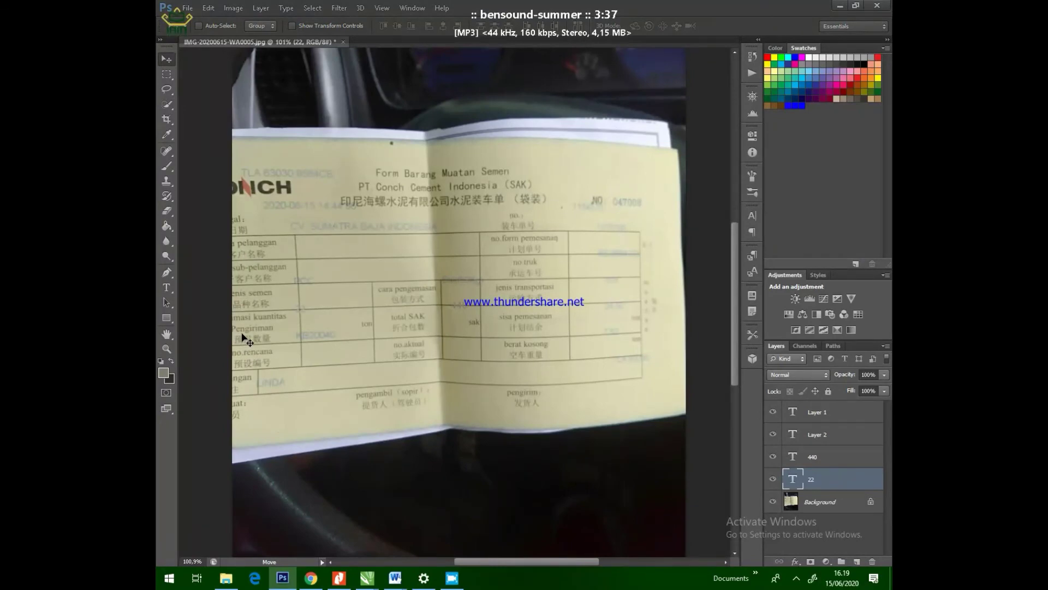
Step: Activate the Crop tool and clear its fixed size so that the crop ratio is Unconstrained
left_click(167, 119)
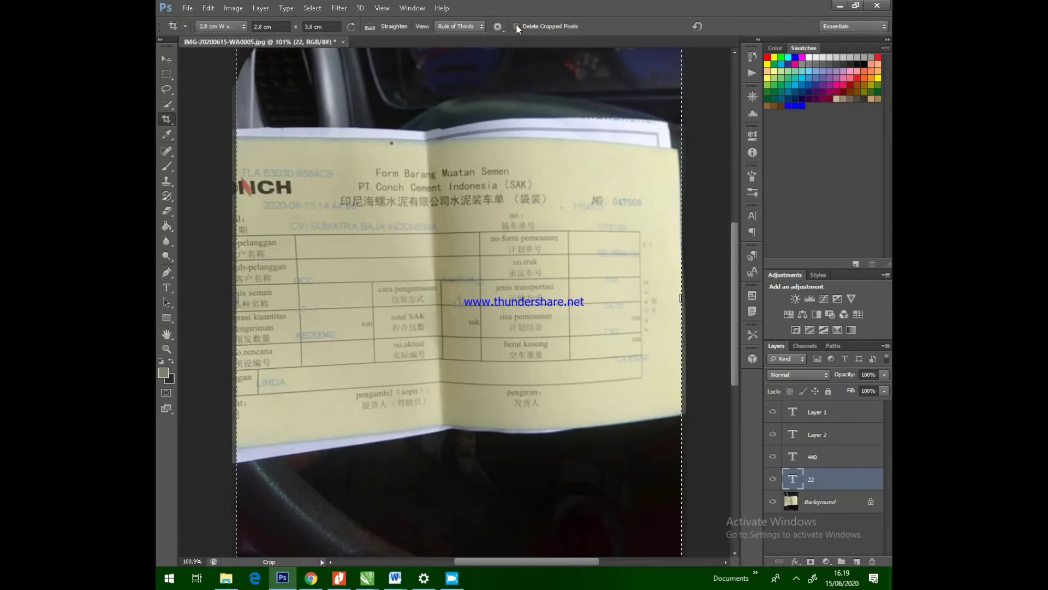
left_click(698, 26)
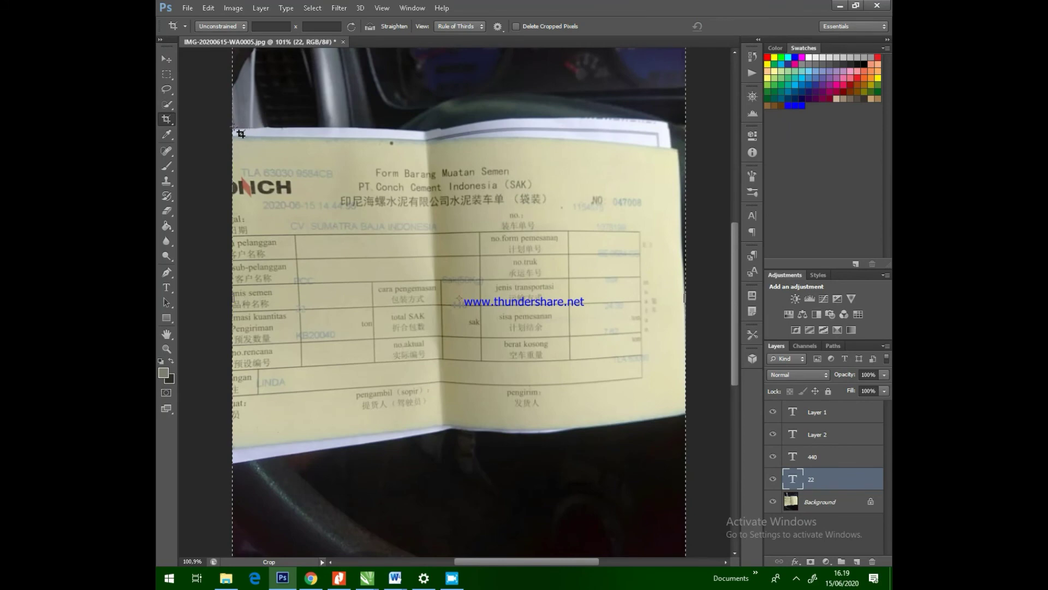
left_click_drag(234, 128, 692, 457)
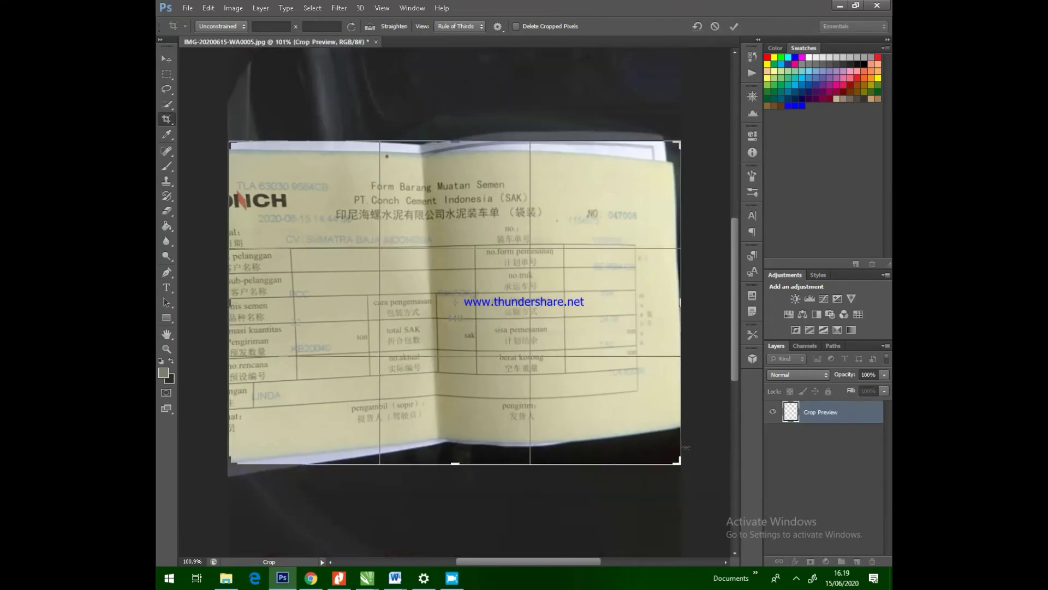
double_click(578, 372)
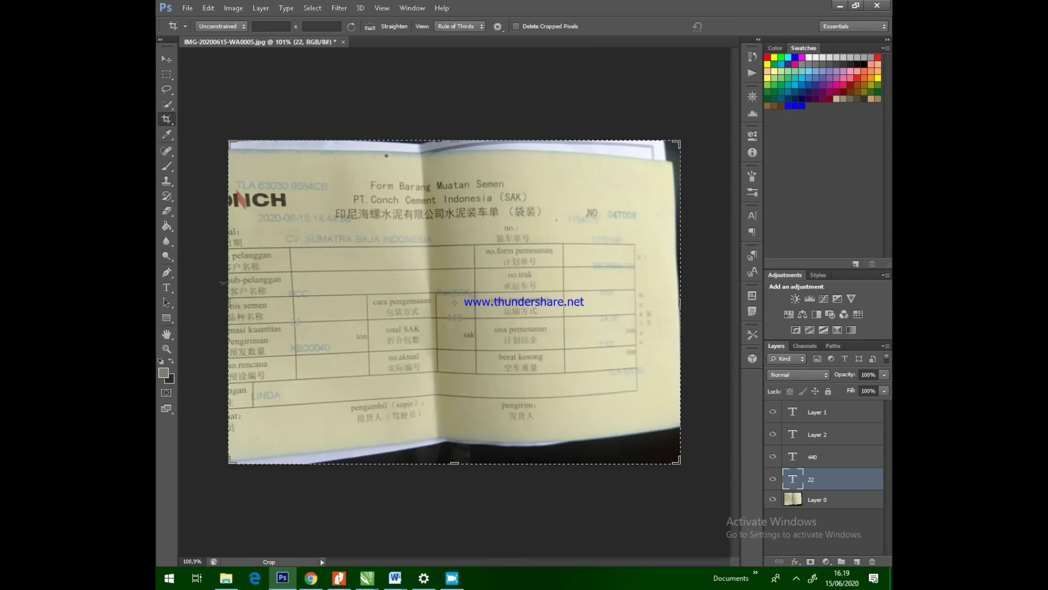
key("ctrl+z")
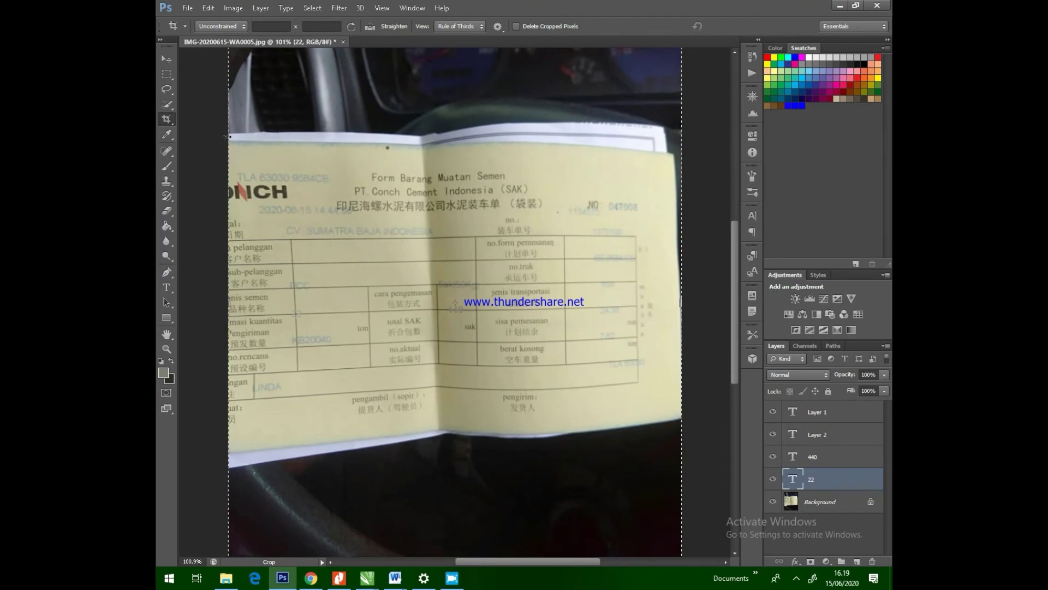
Step: Crop the image closely around the cement form, removing the dark car interior above and below it, and switch to the Move tool
left_click_drag(230, 137, 688, 451)
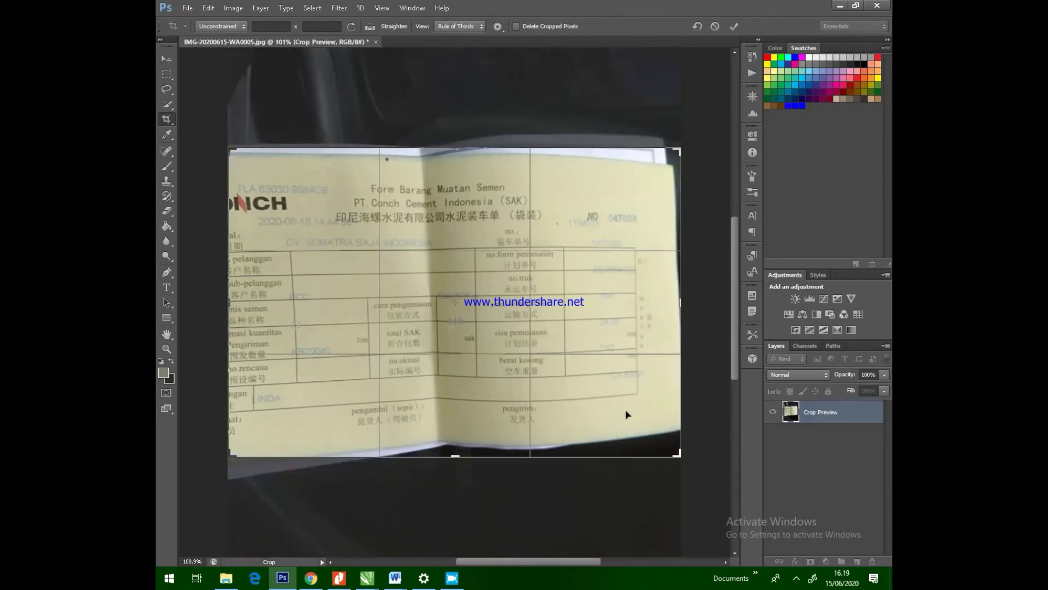
double_click(568, 378)
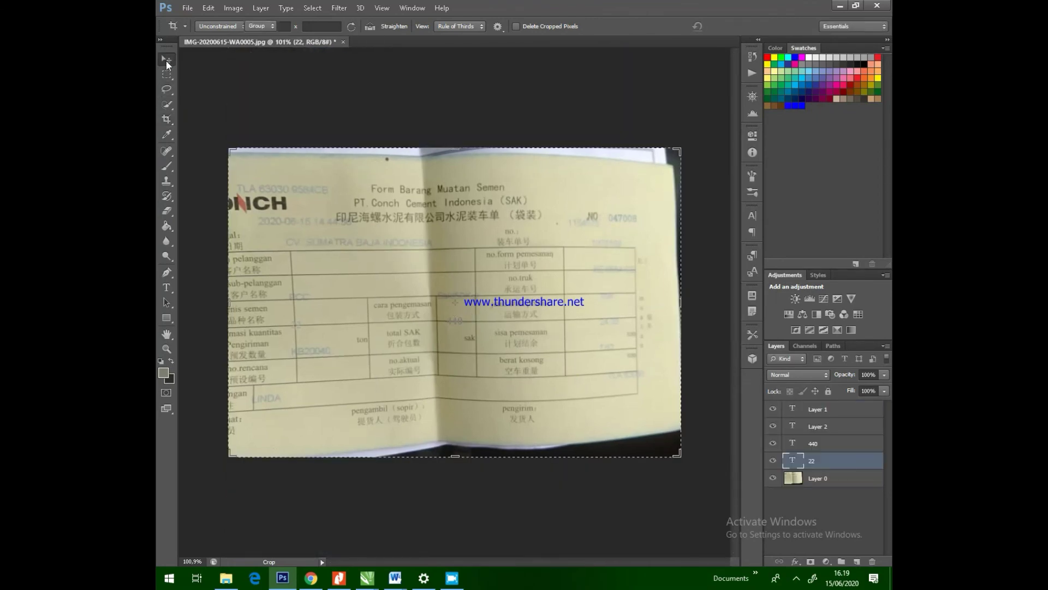
left_click(166, 59)
Step: Save the cropped form in Documents as a JPEG named 12 with maximum quality 12 and Baseline ("Standard") format
left_click(187, 8)
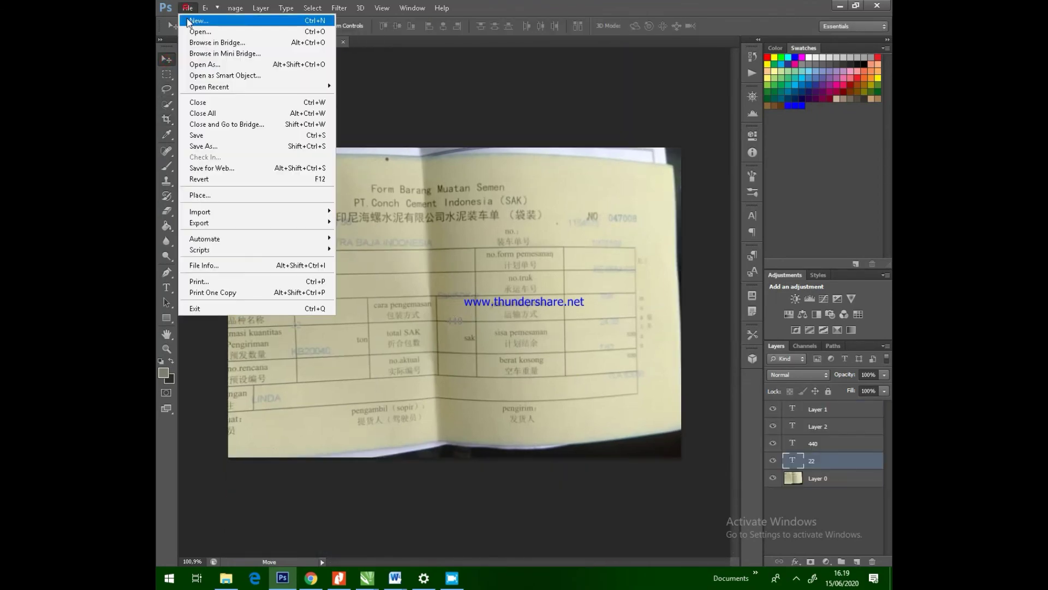
left_click(208, 146)
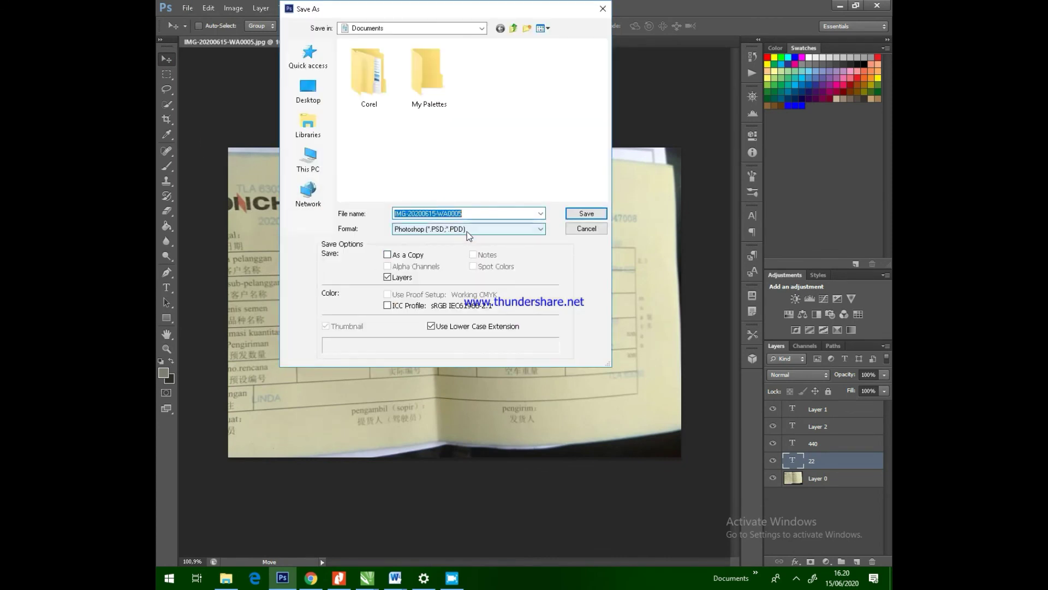
left_click(468, 229)
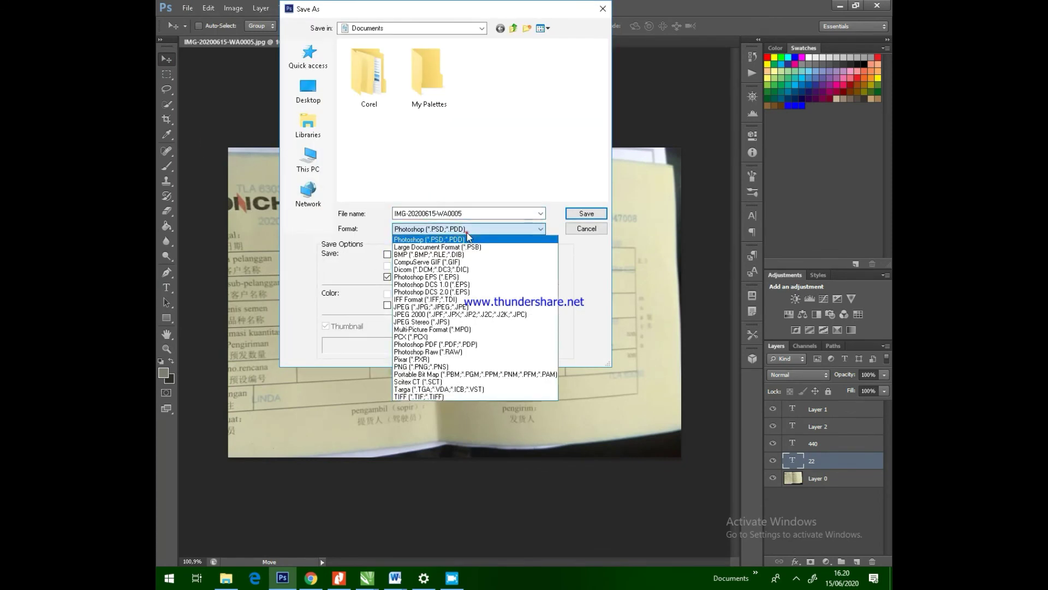
left_click(460, 307)
double_click(479, 213)
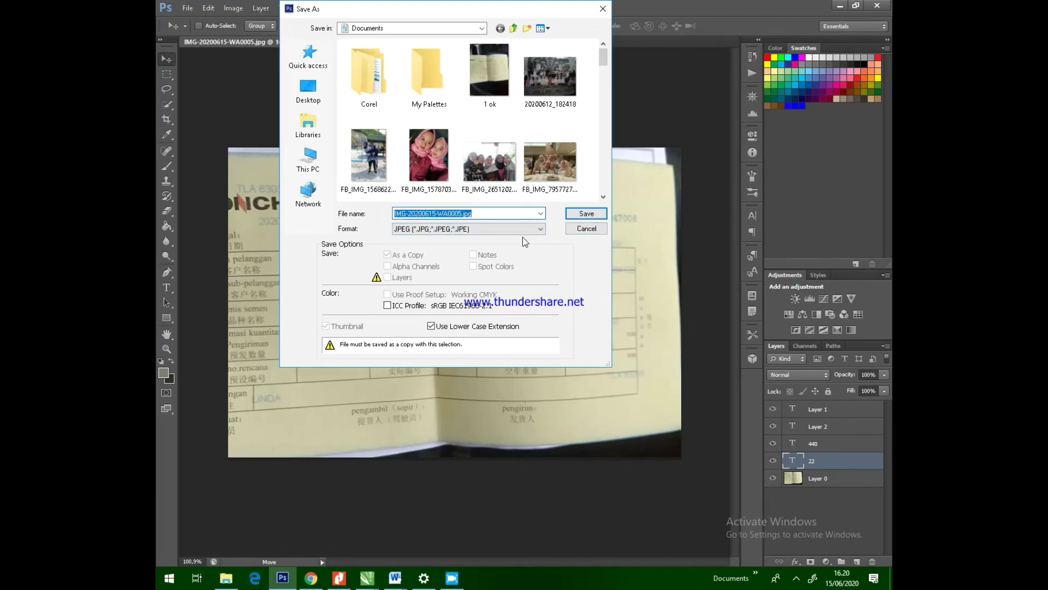
type("12")
left_click(575, 215)
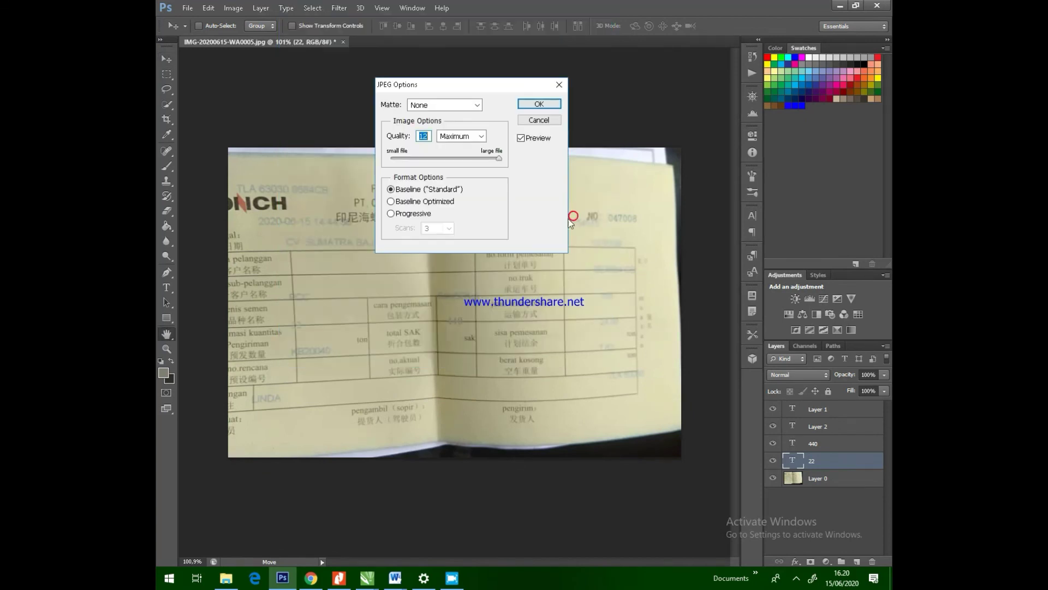
left_click(548, 105)
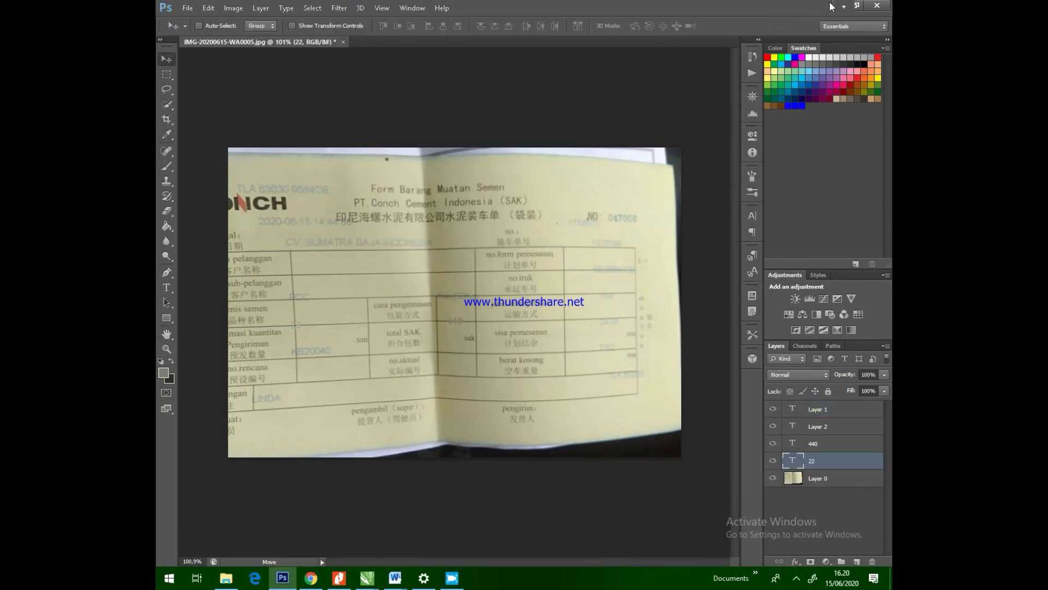
Step: Switch to File Explorer and cut the two saved images, 1 ok and 12, from the Documents folder
left_click(226, 578)
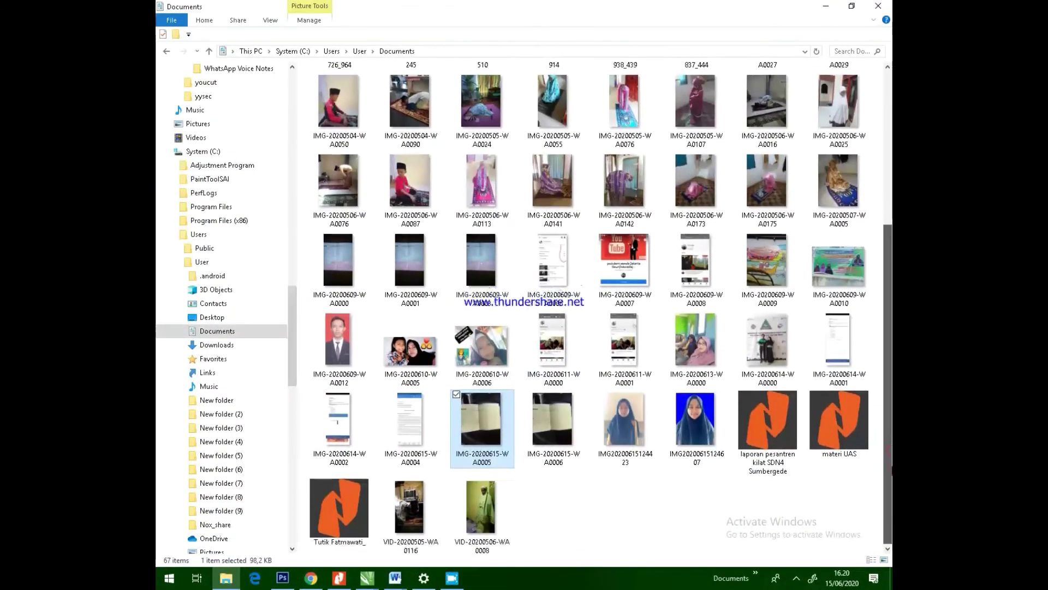
scroll(580, 168, "up", 5)
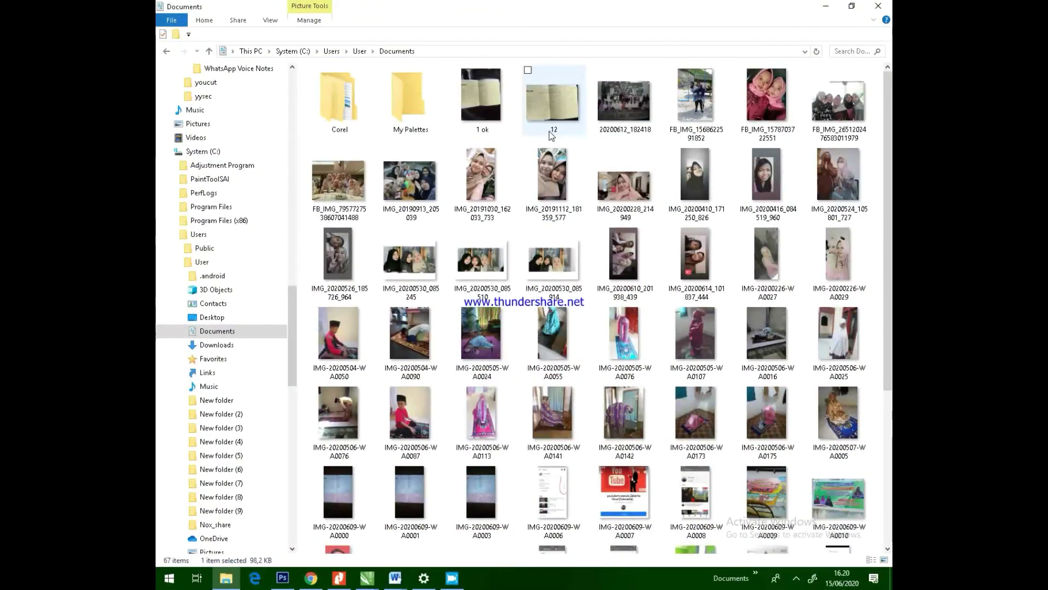
left_click(550, 133)
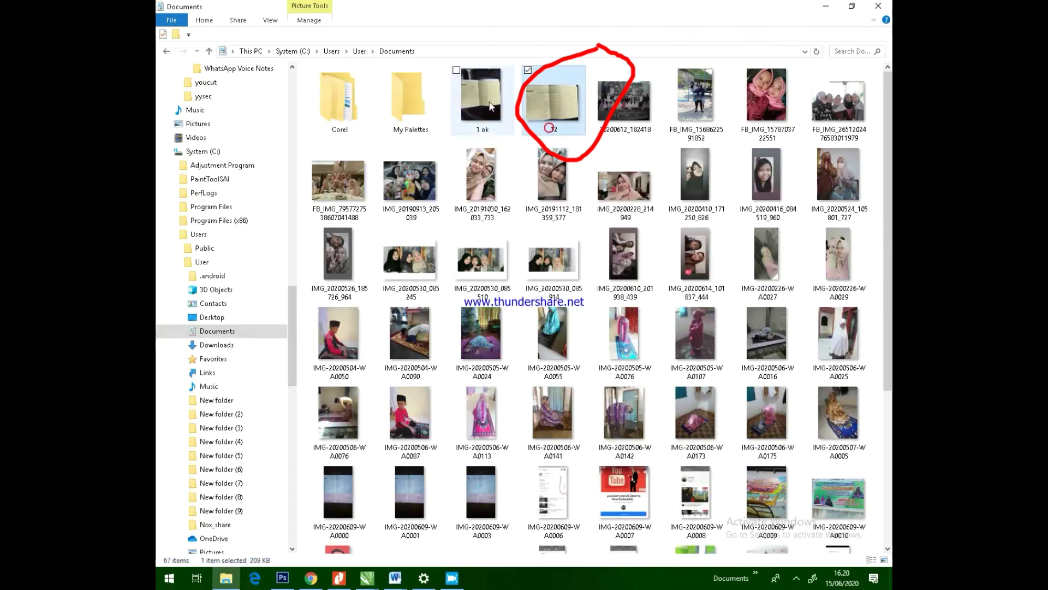
left_click(485, 108, "ctrl")
right_click(545, 107)
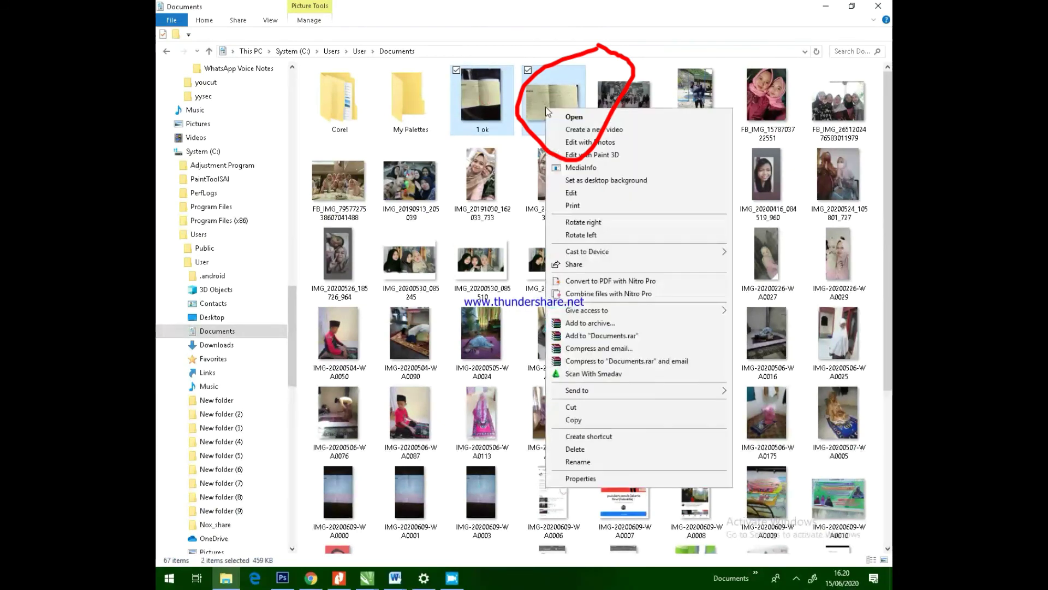
left_click(571, 409)
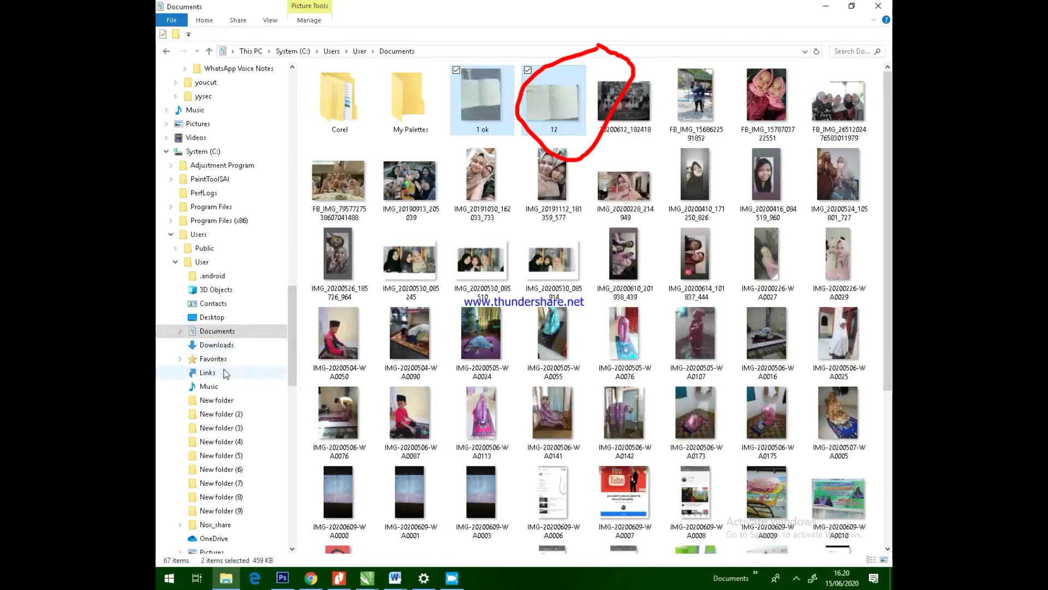
Step: Paste the two cut images into the Penyimpanan internal storage of the G1 device
left_click_drag(293, 333, 307, 122)
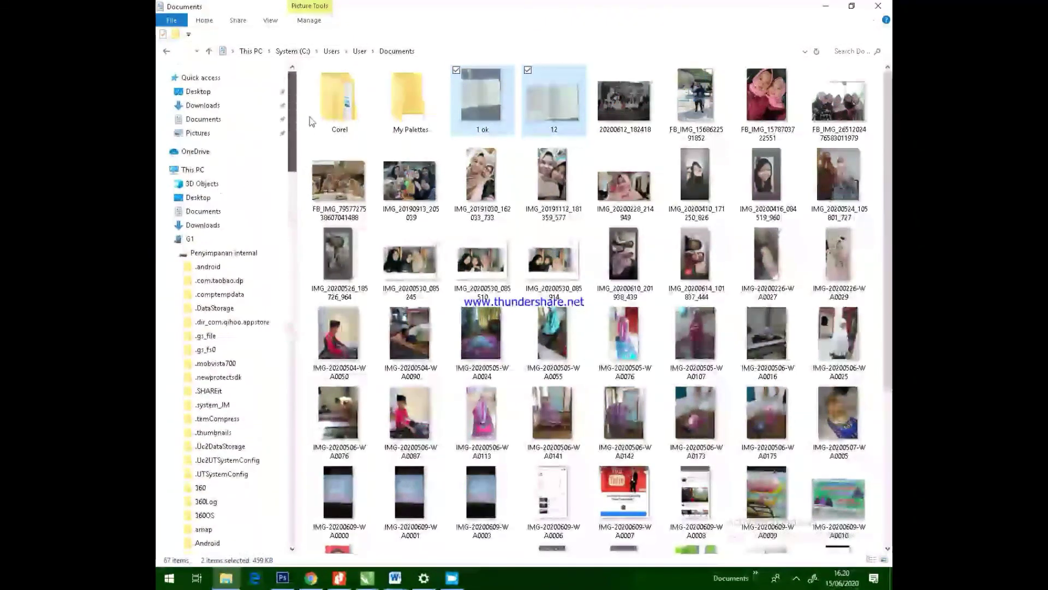
left_click(208, 241)
left_click(421, 72)
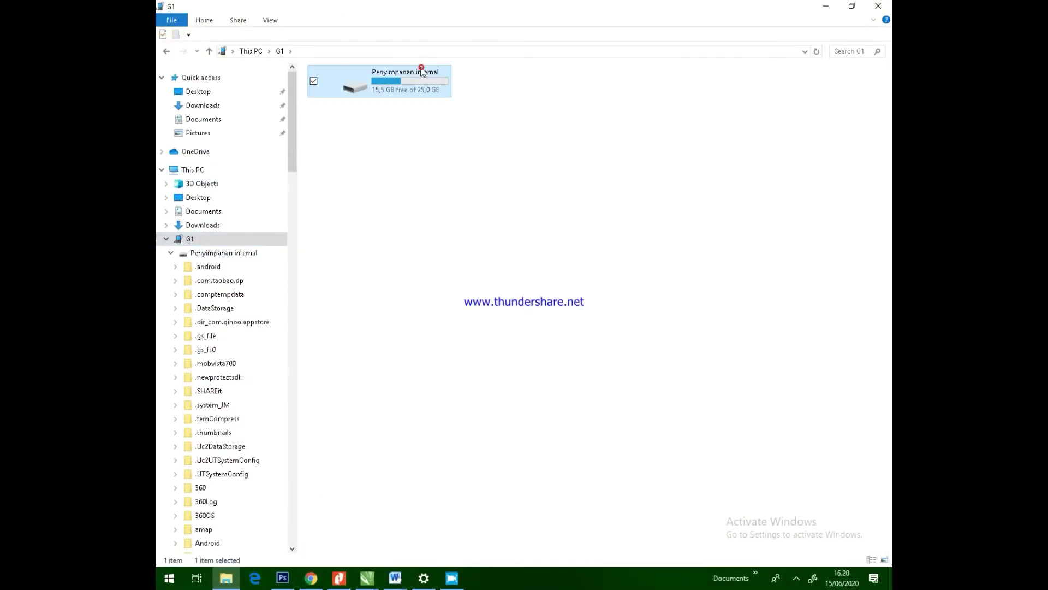
double_click(421, 72)
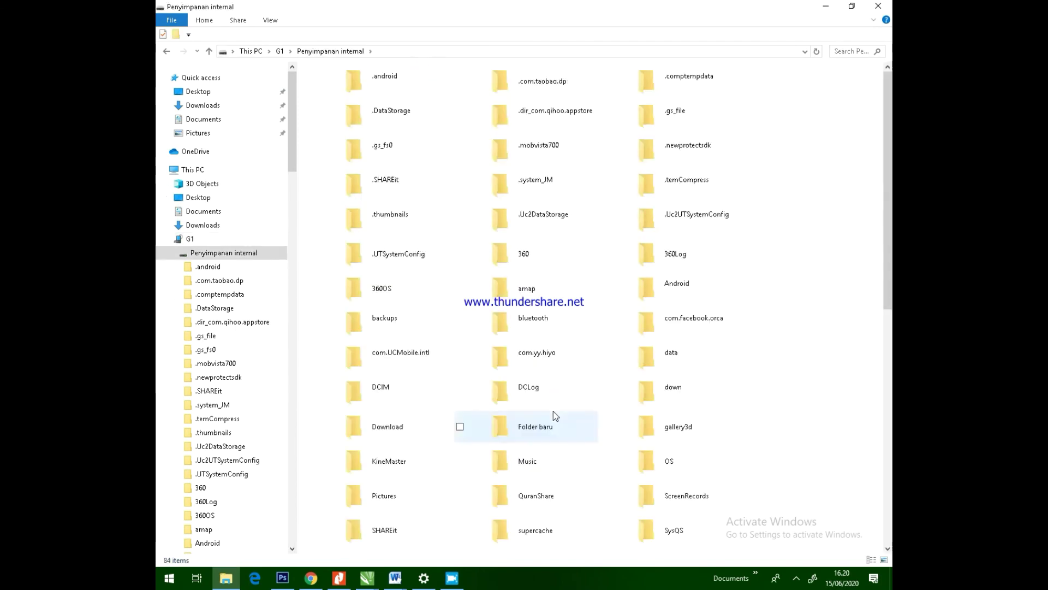
right_click(553, 412)
scroll(877, 270, "down", 10)
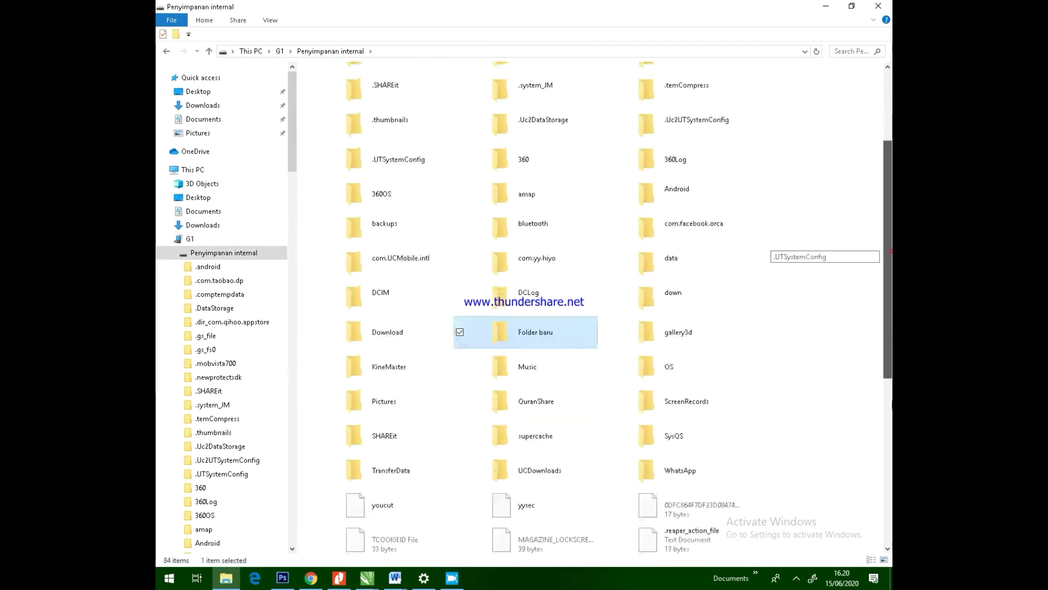
left_click(607, 504)
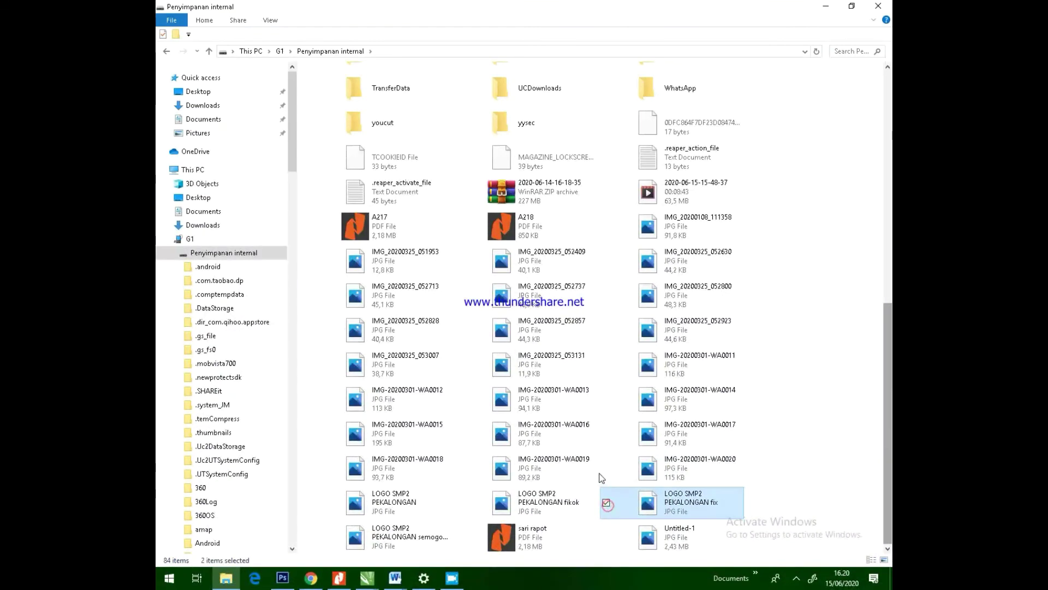
right_click(599, 476)
left_click(628, 437)
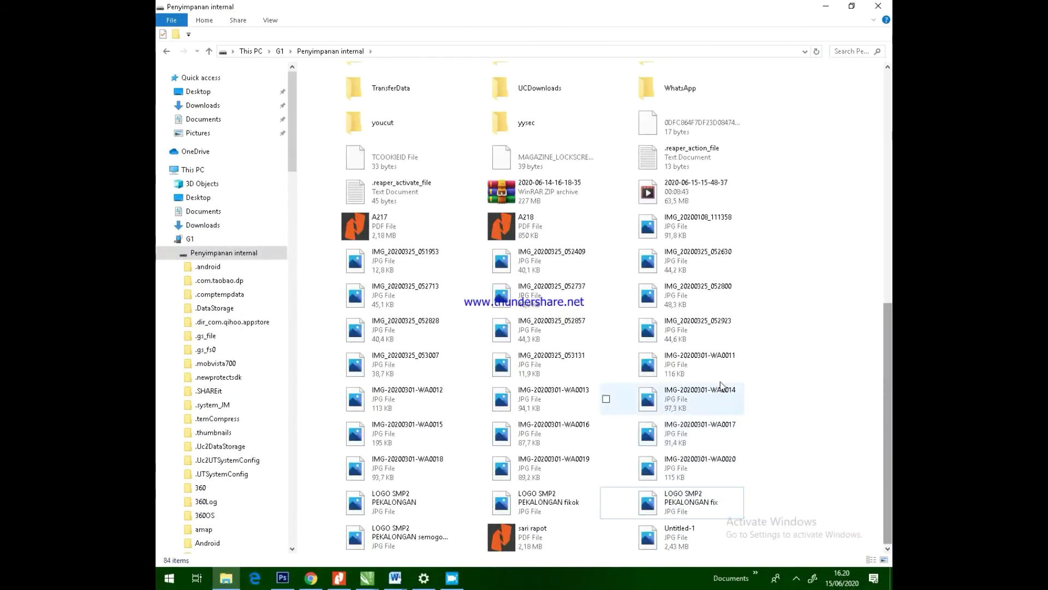